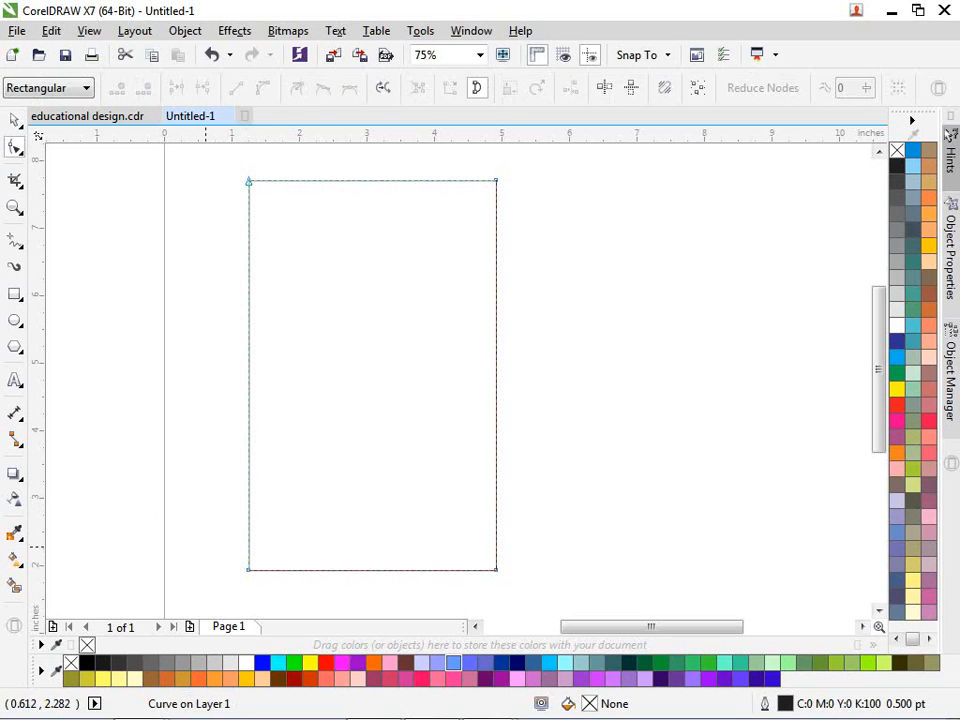
Step: Delete the rectangle's bottom-left node and raise the top-right node into a peak
left_click_drag(205, 546, 283, 609)
key("Delete")
scroll(320, 510, "down", 1)
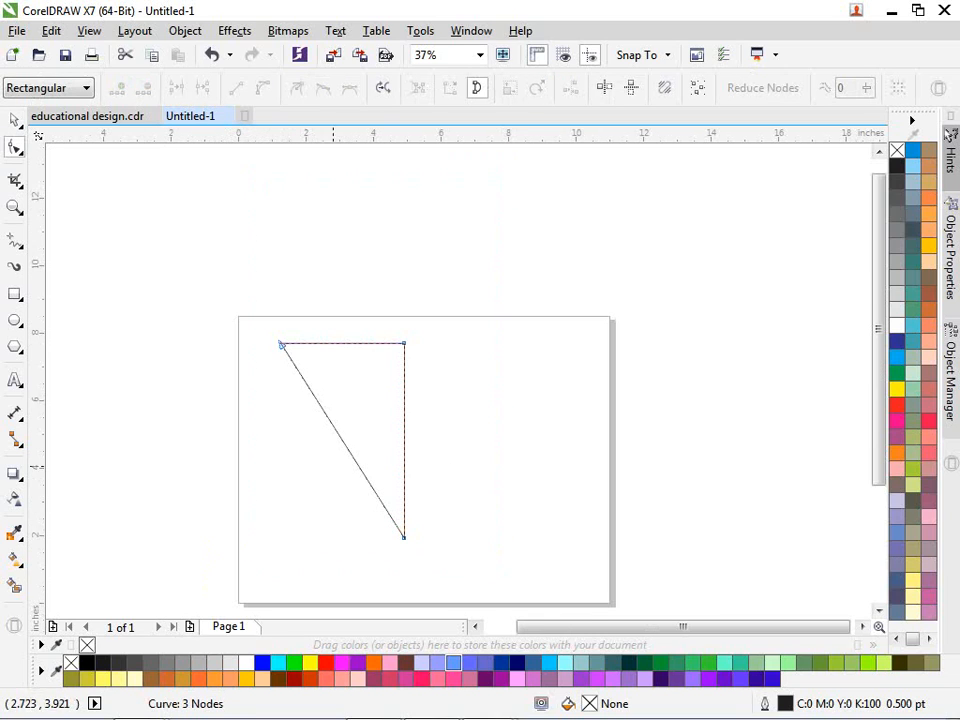
scroll(388, 316, "up", 1)
left_click_drag(391, 343, 418, 316)
Step: Convert the diagonal edge to a curve and bow it outward into an arc
scroll(418, 316, "down", 1)
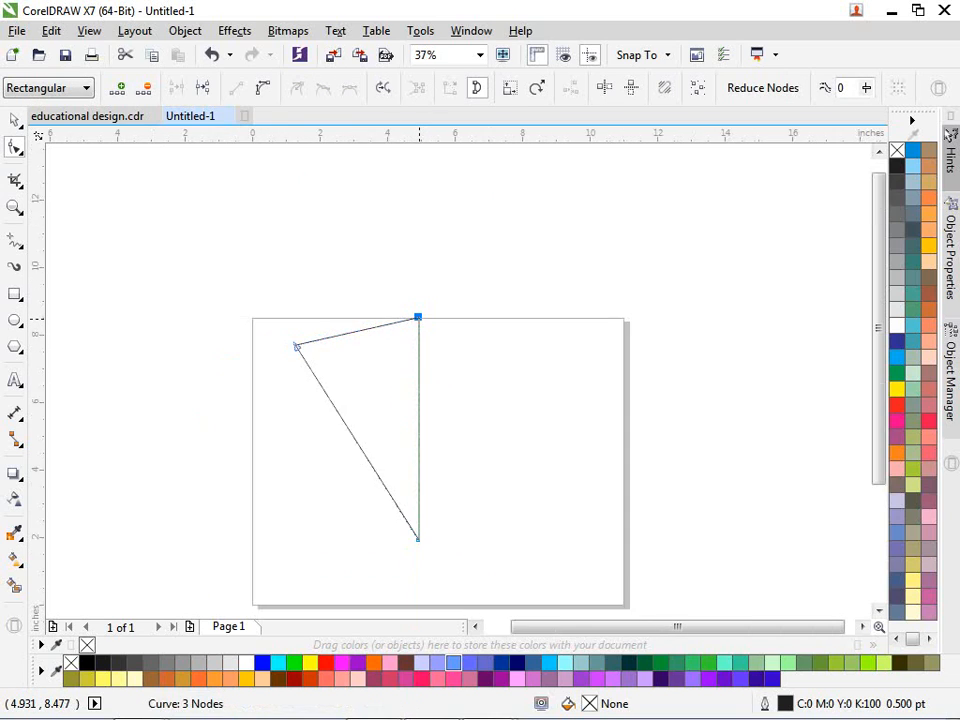
key("space")
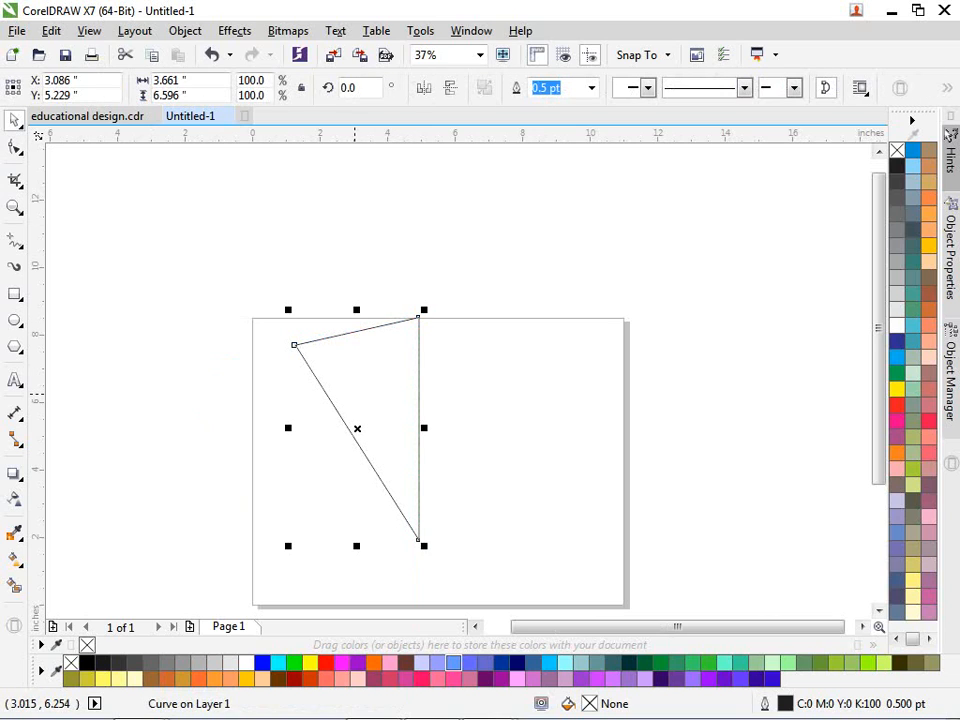
key("space")
left_click_drag(252, 305, 396, 459)
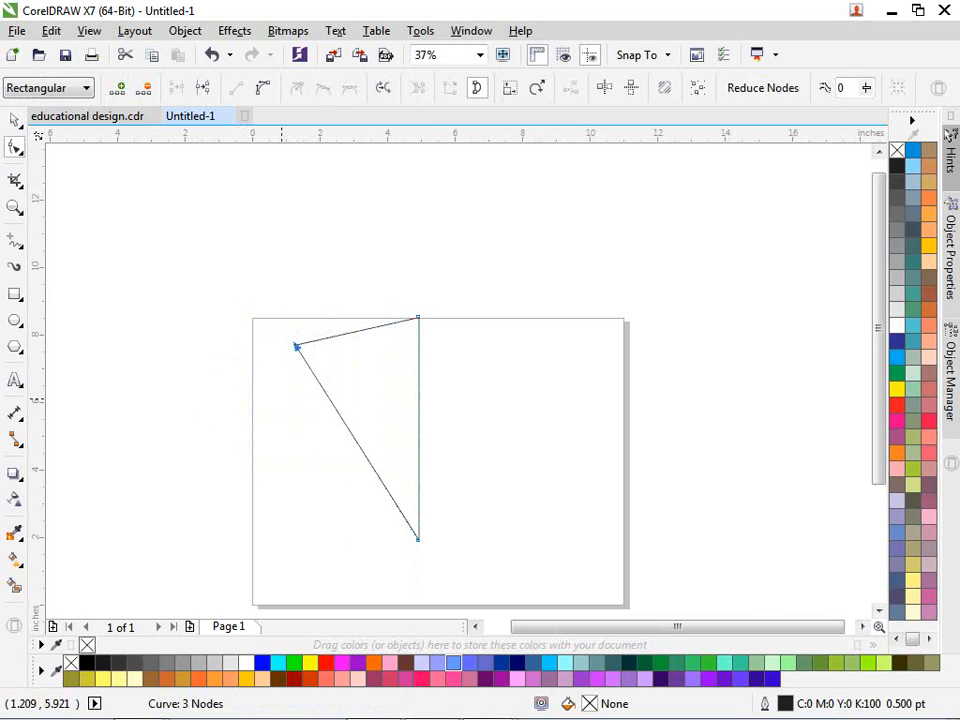
left_click(263, 88)
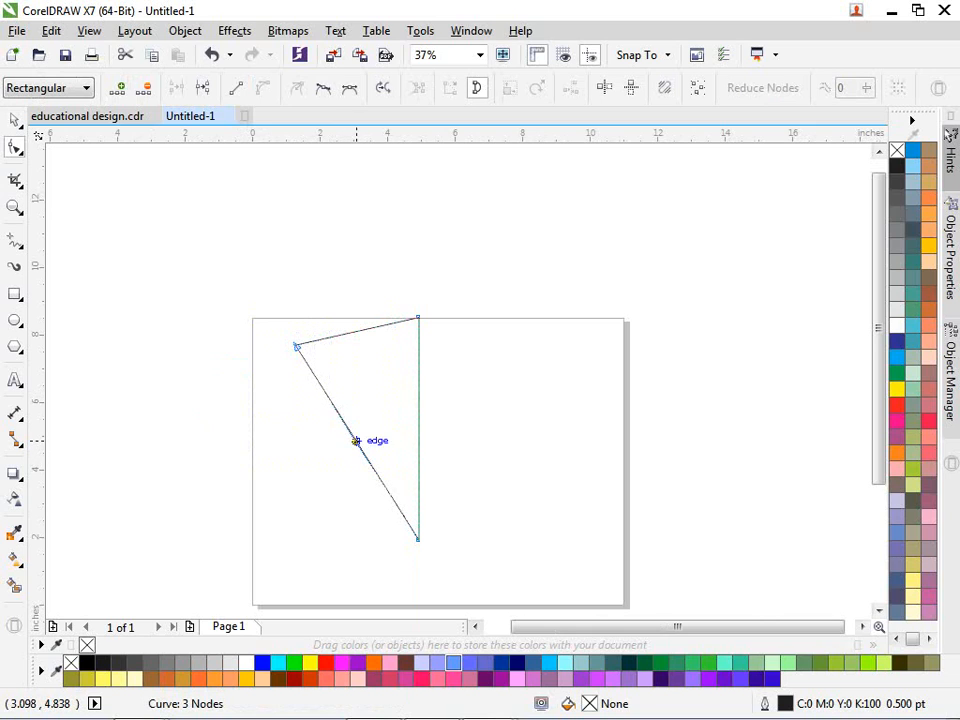
left_click_drag(356, 441, 341, 467)
Step: Make a trial mirrored copy of the half-shield, then undo it
scroll(357, 465, "up", 2)
key("space")
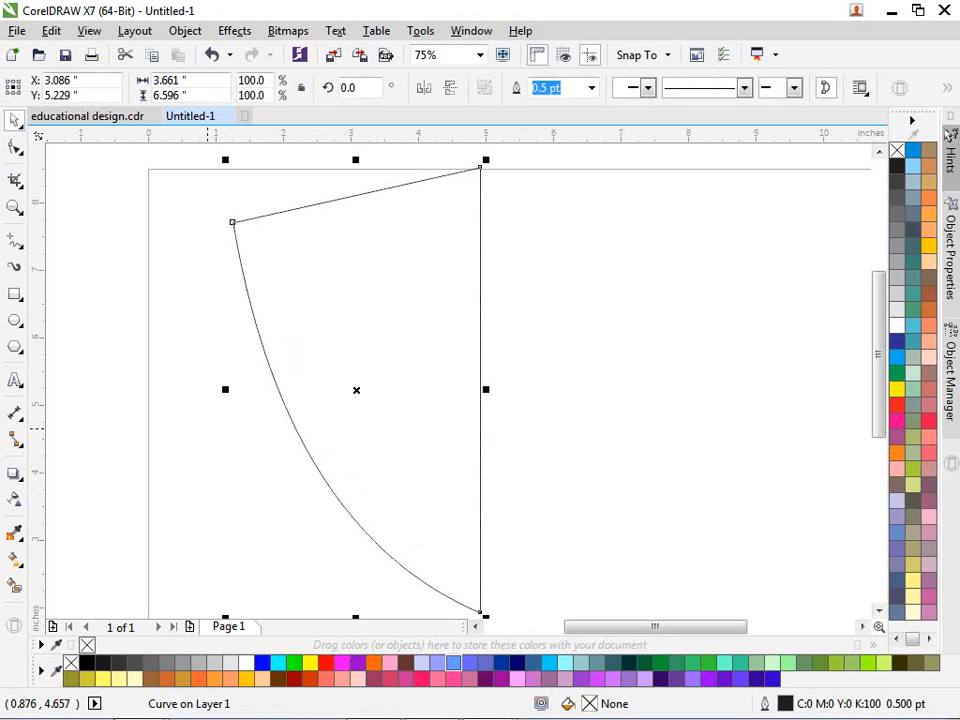
left_click_drag(225, 389, 503, 373)
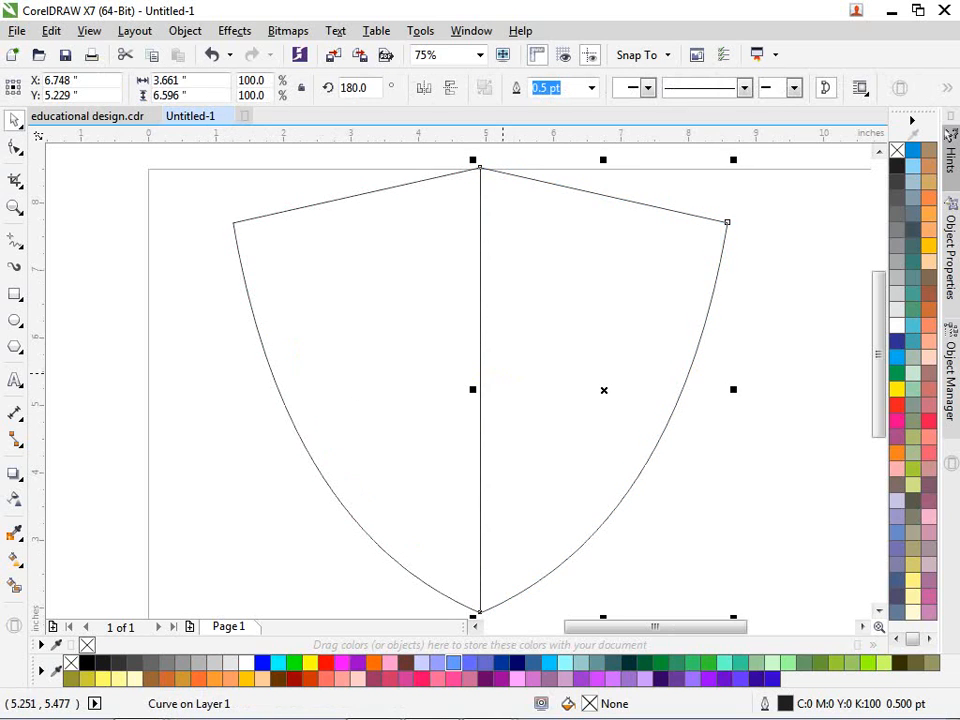
scroll(460, 395, "down", 2)
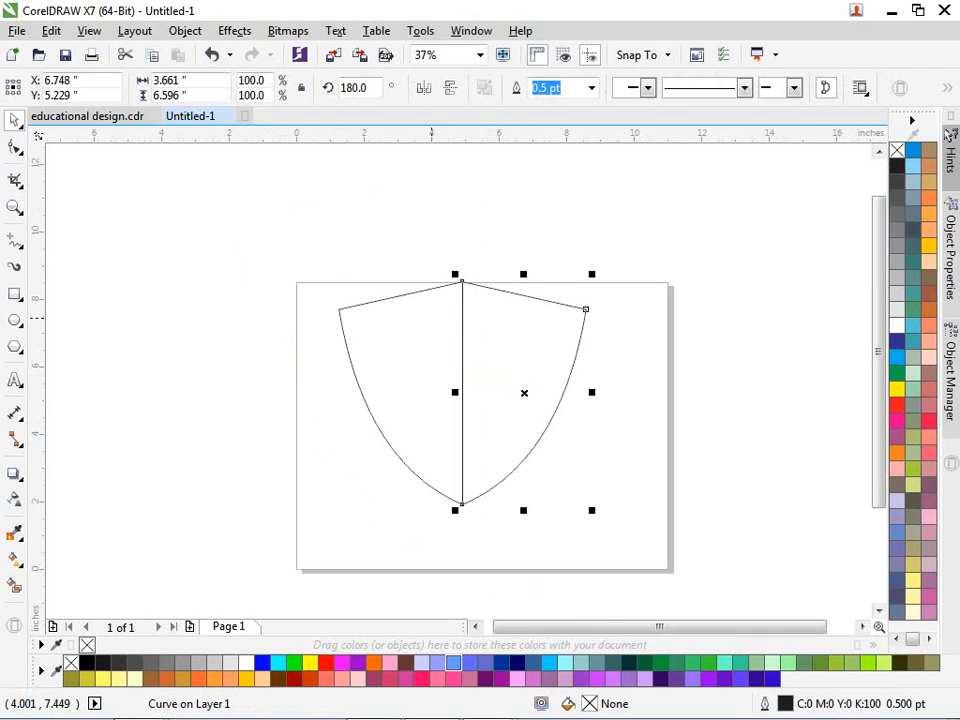
key("ctrl+z")
key("ctrl+z")
left_click(432, 247)
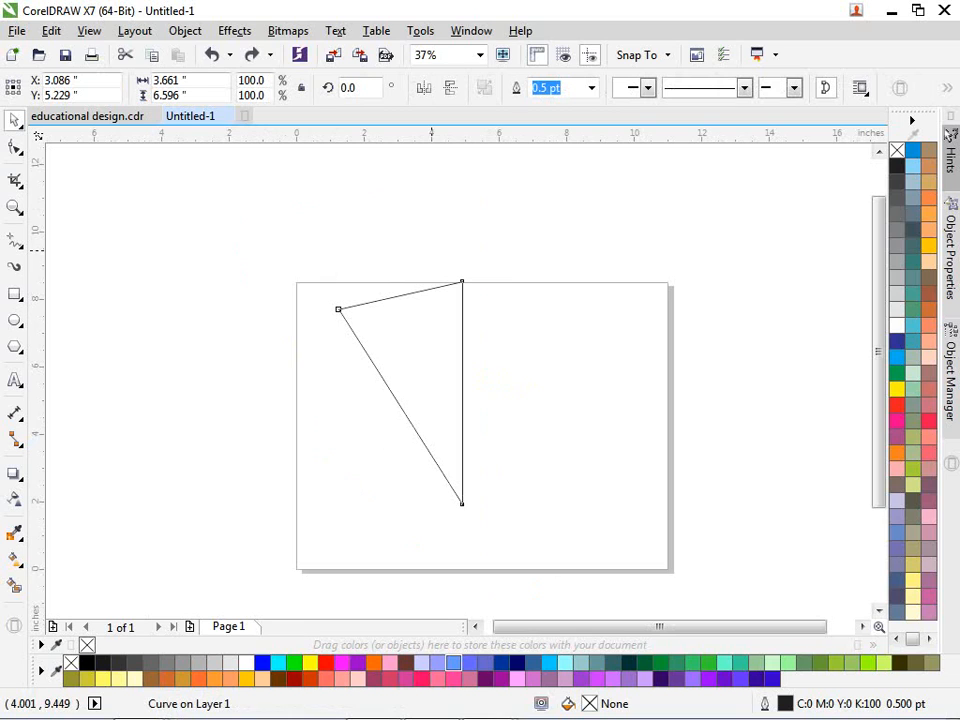
Step: Reselect the half-shield and raise its top peak node slightly higher
scroll(407, 279, "up", 1)
left_click(391, 351)
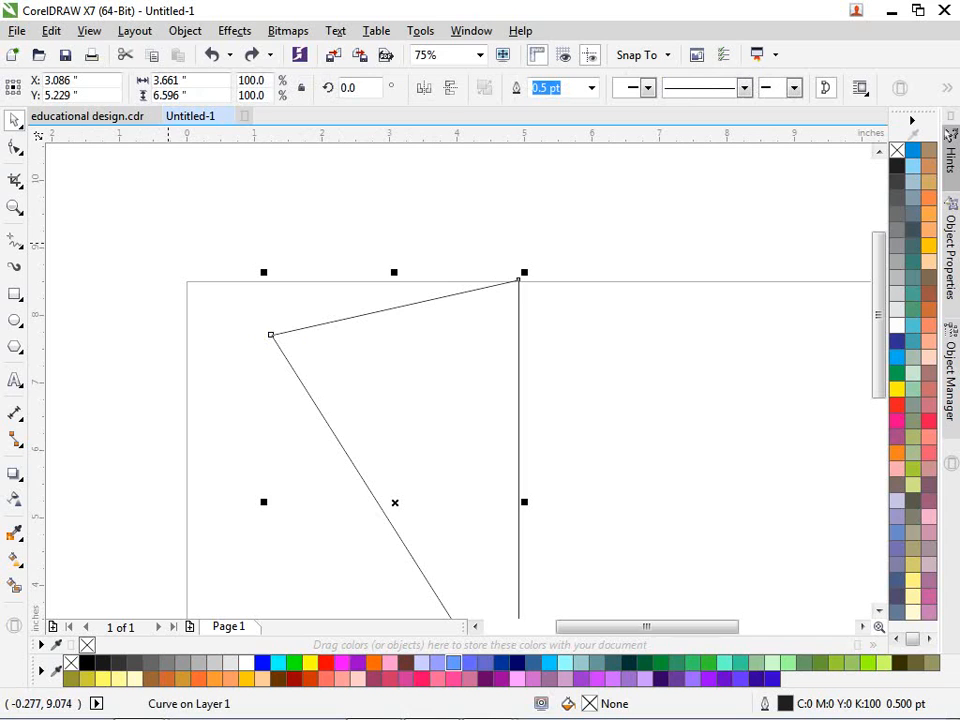
key("F10")
left_click(518, 280)
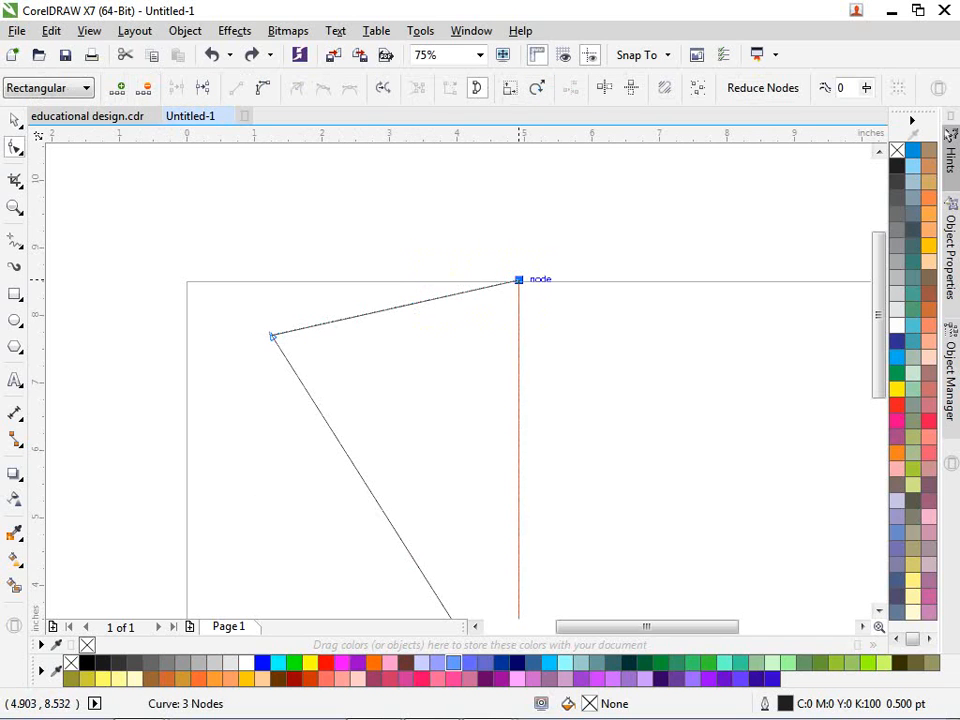
left_click_drag(518, 280, 518, 260)
scroll(512, 260, "down", 2)
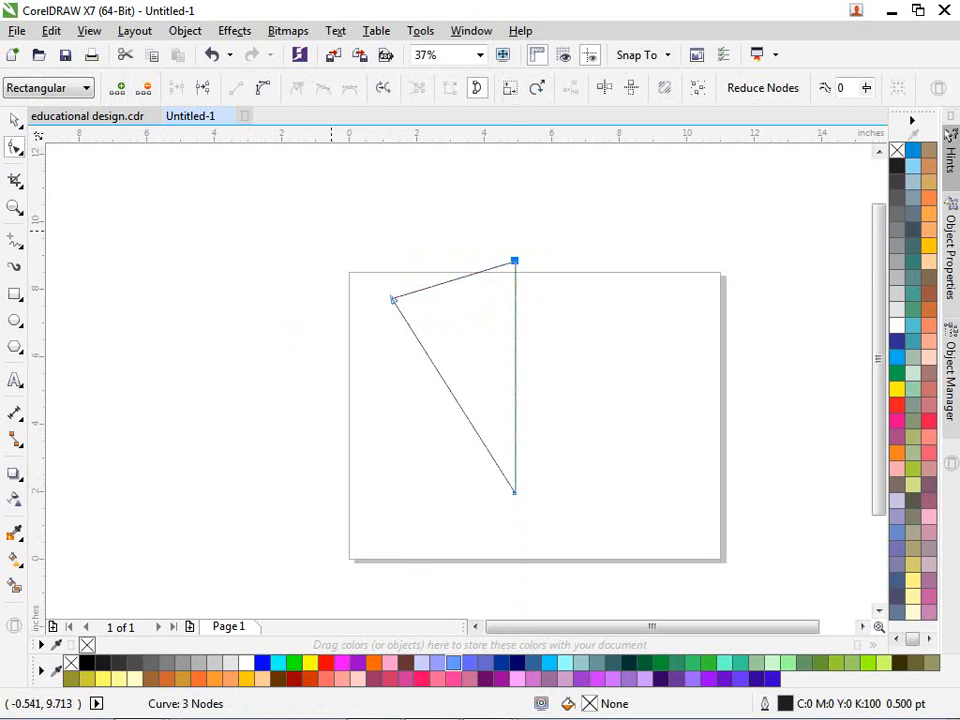
Step: Bow the lower-left edge into an arc and mirror a copy onto the right
left_click(262, 88)
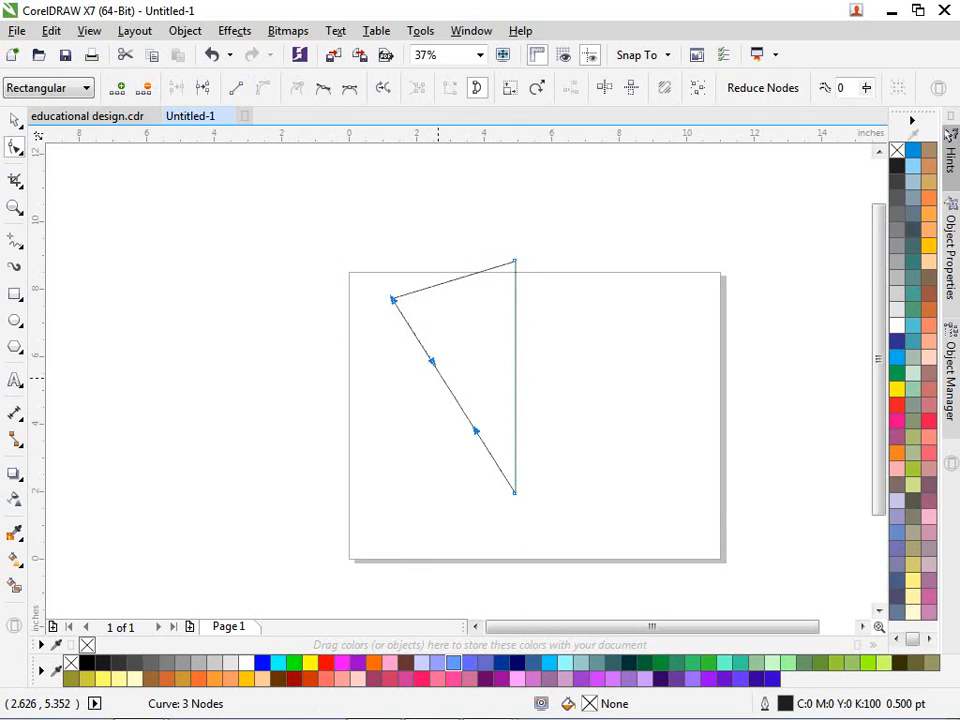
left_click_drag(444, 381, 421, 418)
left_click(14, 119)
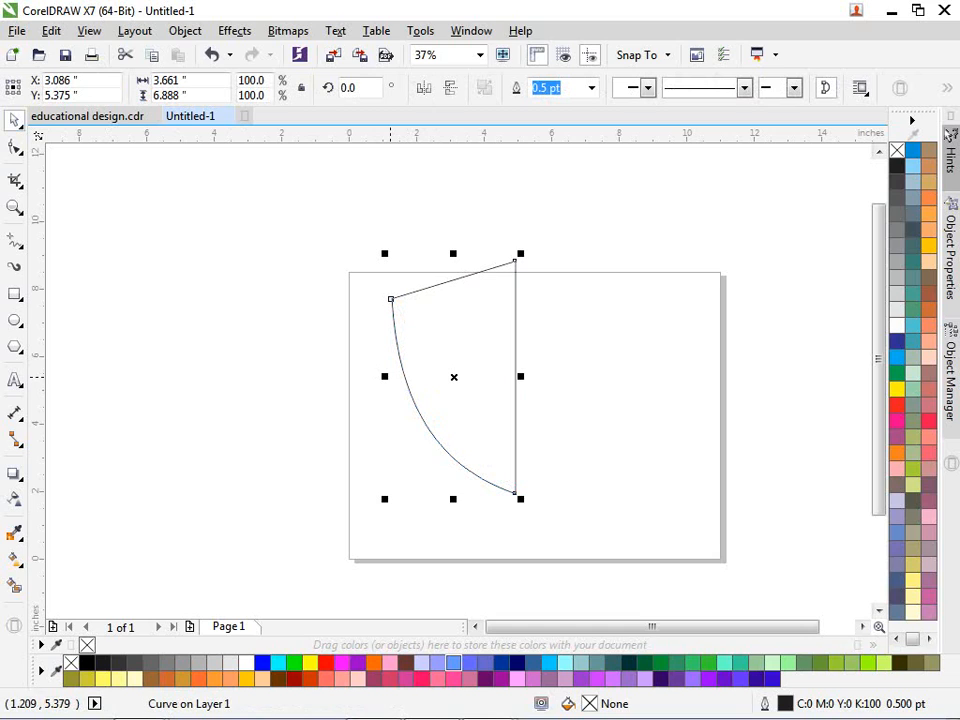
left_click_drag(383, 377, 575, 363)
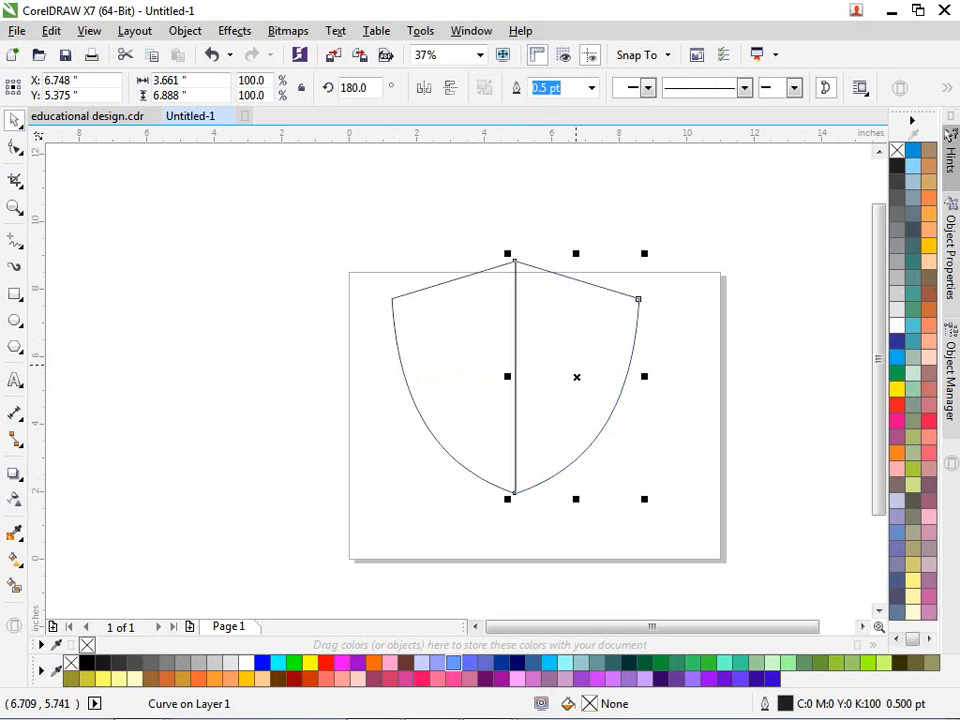
Step: Select both shield halves and weld them into a single curve
key("ctrl+a")
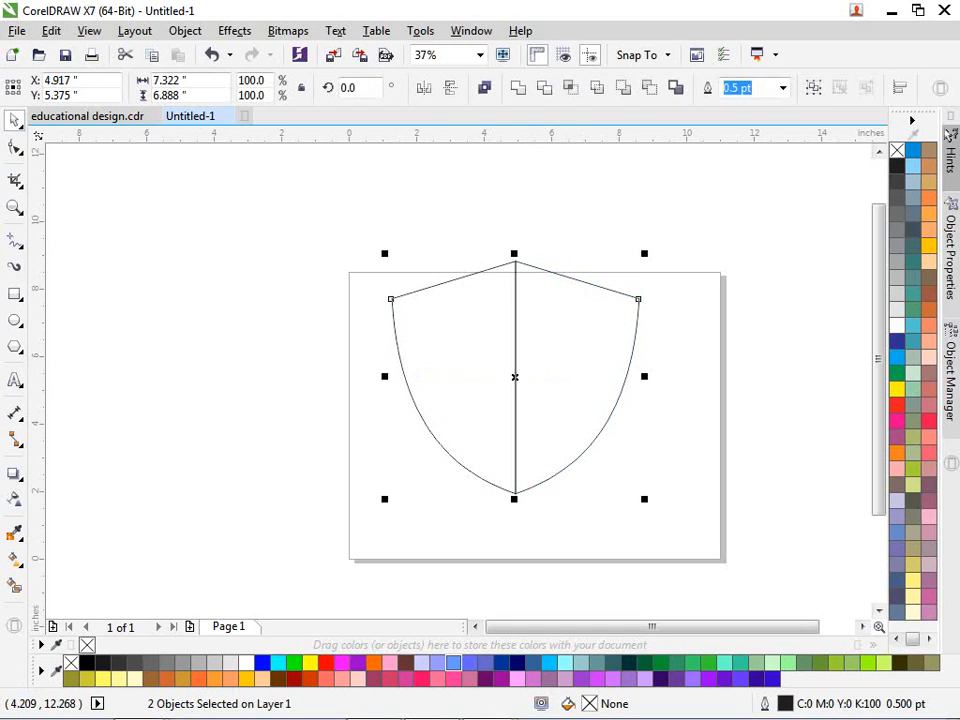
key("ctrl+l")
key("Escape")
Step: Narrow the welded shield horizontally to 87.9% of its width
scroll(573, 315, "up", 2)
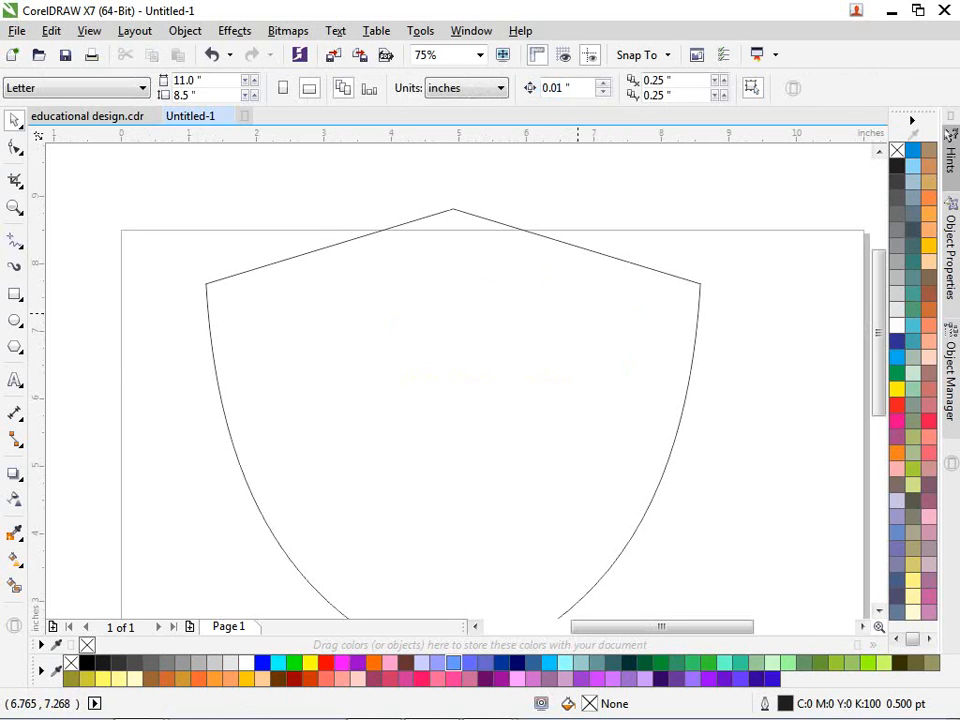
left_click(700, 330)
left_click_drag(707, 442, 643, 446)
scroll(429, 318, "down", 2)
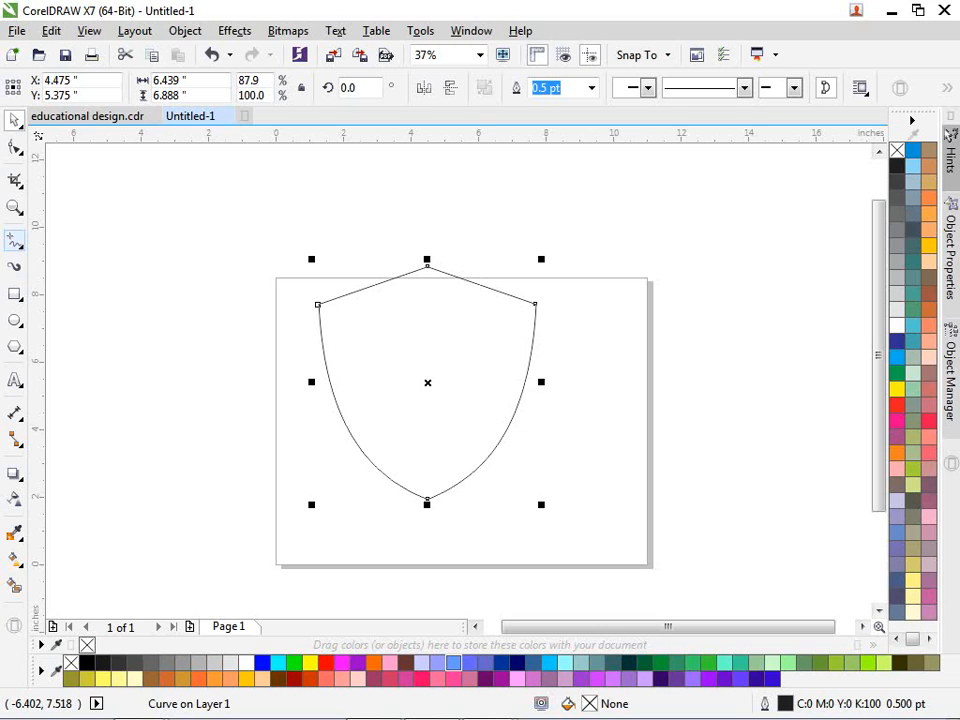
Step: Draw one curved half of a teardrop with the Pen tool left of the page
left_click(17, 243)
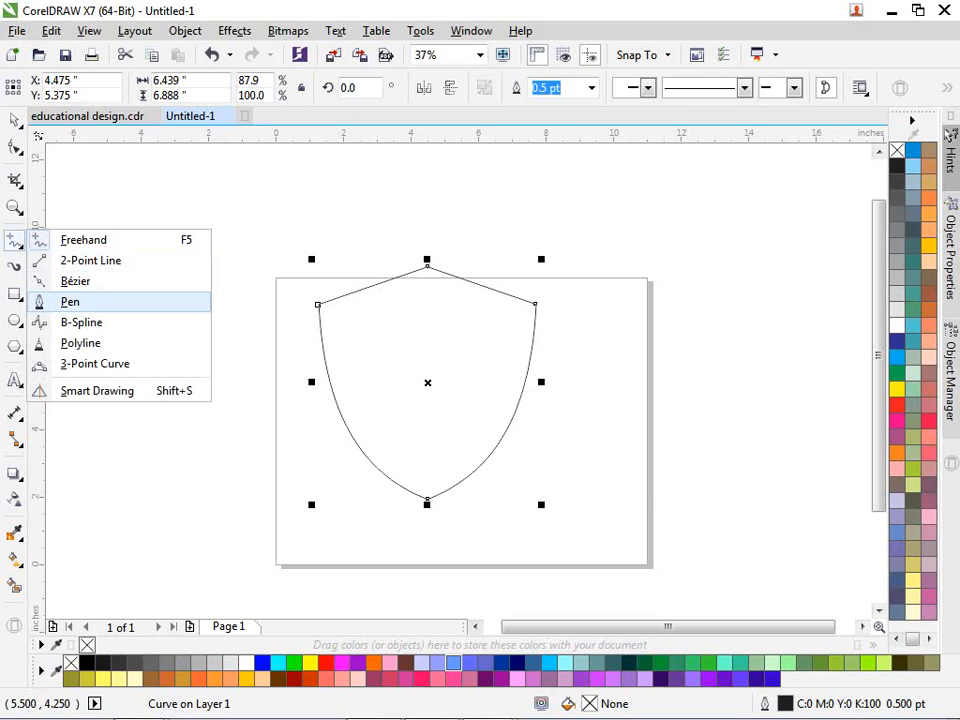
left_click(66, 302)
left_click(210, 257)
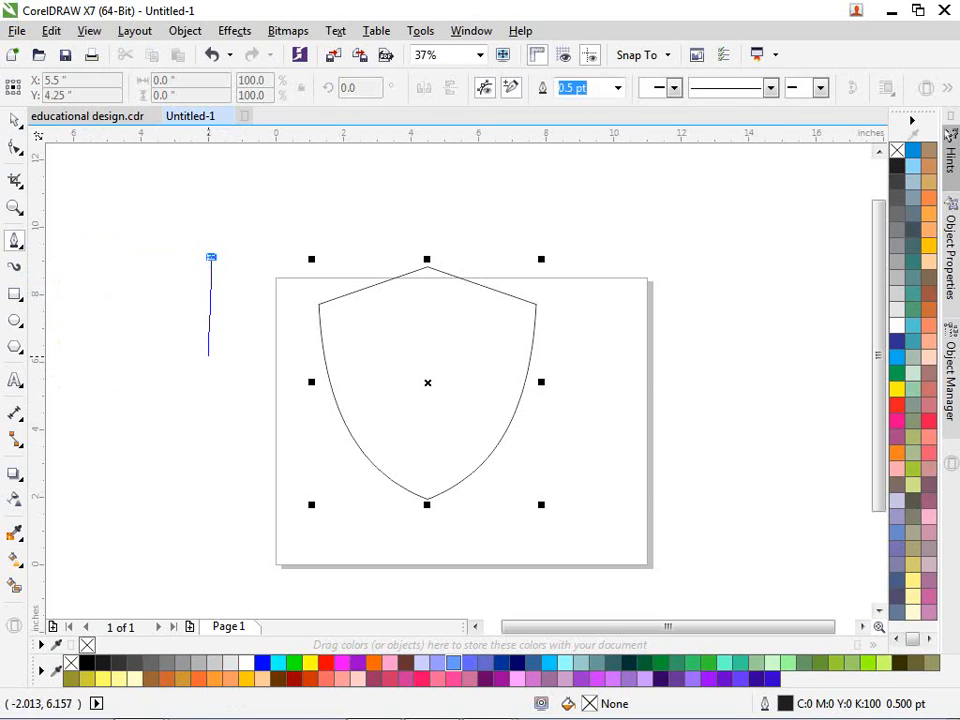
left_click_drag(210, 413, 279, 441)
key("space")
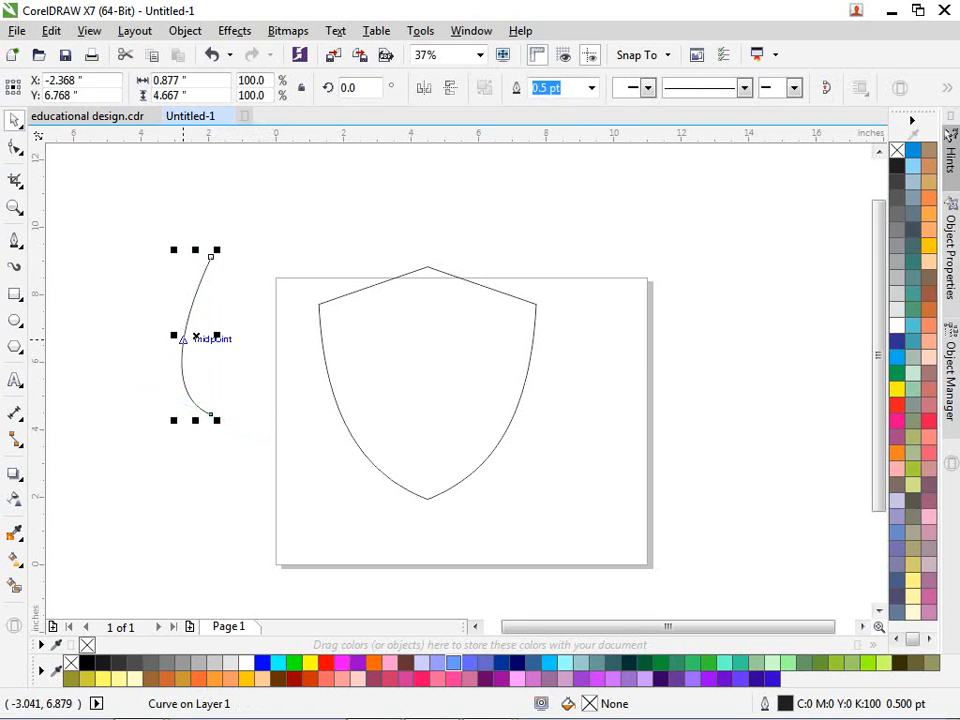
Step: Mirror a copy of the curve and weld both halves into a 1.753" by 4.667" teardrop
left_click_drag(174, 336, 255, 336)
scroll(196, 333, "up", 2)
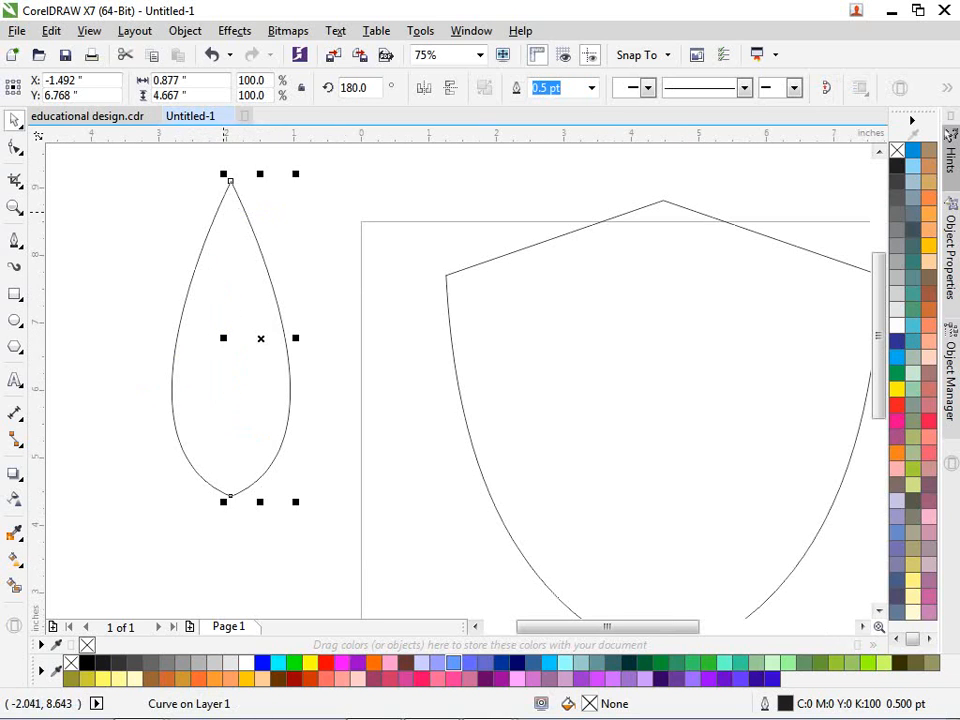
left_click(217, 205, "shift")
left_click(484, 87)
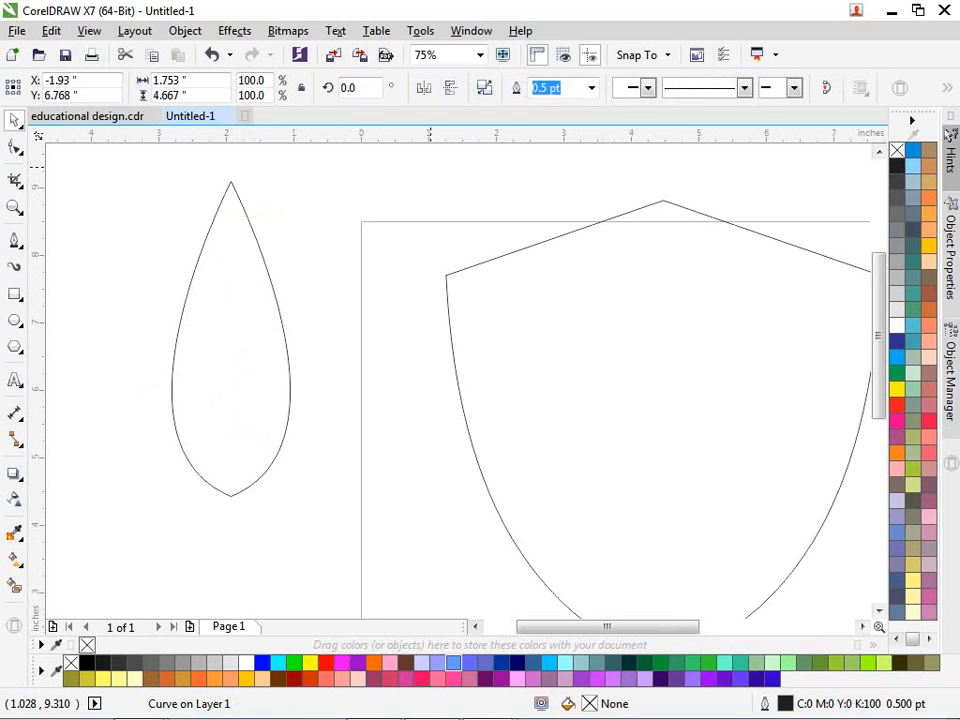
Step: Inspect the welded teardrop's nodes, then deselect it
key("Escape")
left_click(291, 343)
key("F10")
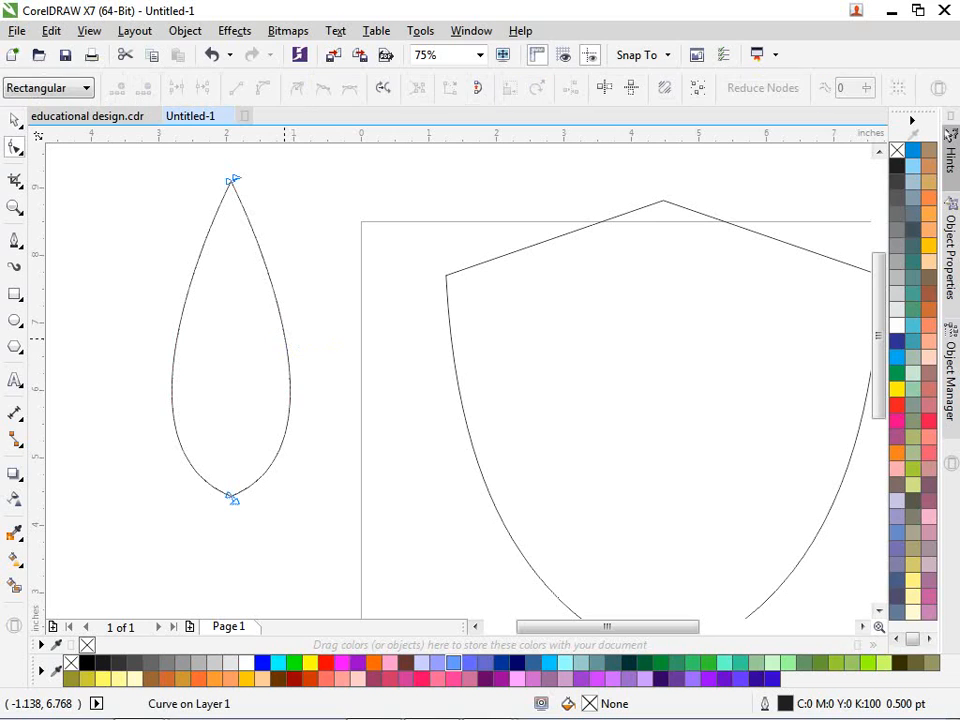
left_click(15, 120)
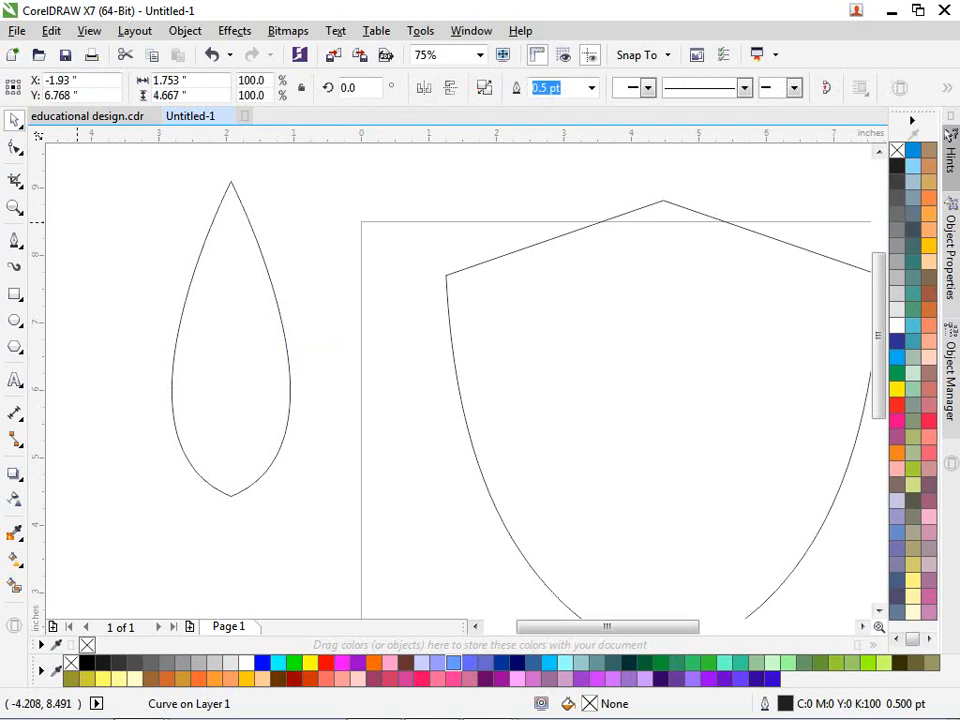
left_click(79, 221)
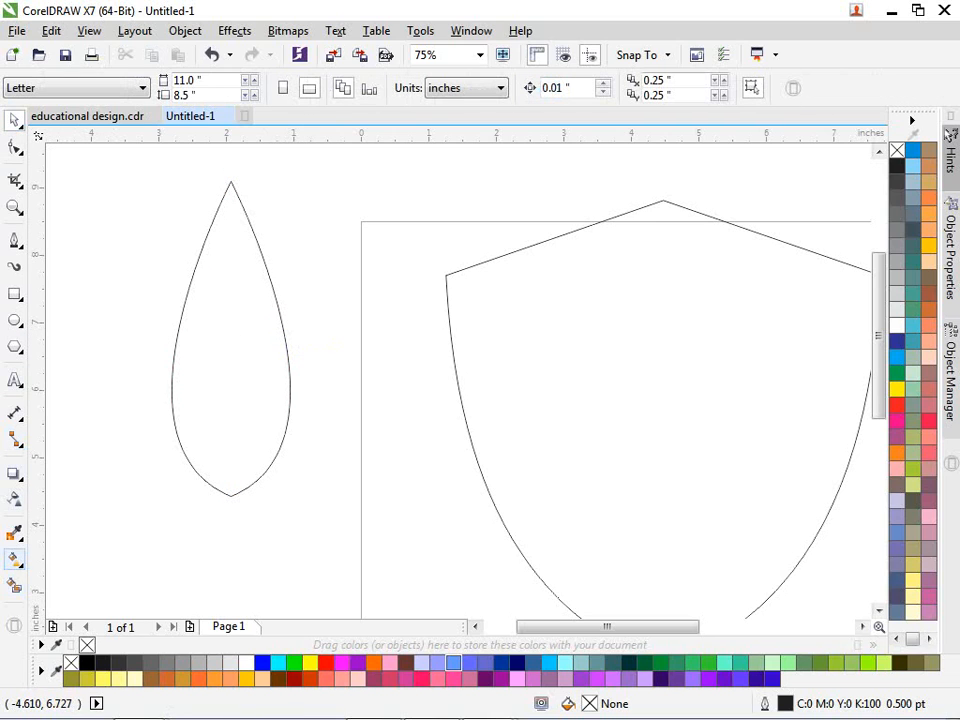
Step: Fill the teardrop blue-grey and delete the leftover outline copy
left_click(15, 586)
left_click(214, 358)
key("space")
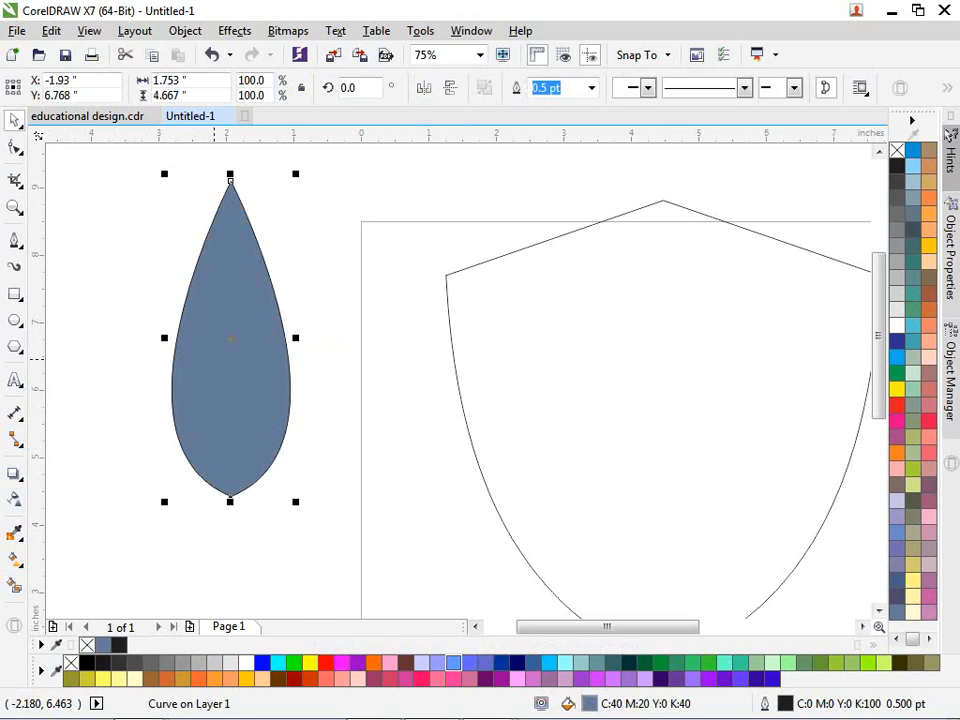
scroll(220, 419, "down", 1)
left_click_drag(227, 402, 164, 403)
left_click(224, 454)
key("Delete")
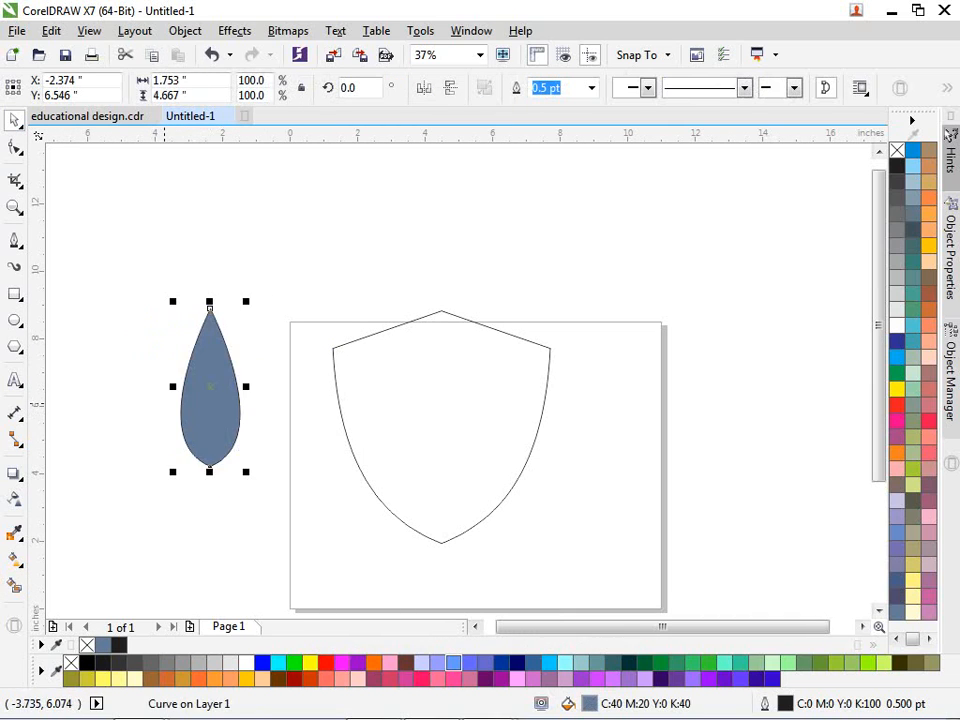
Step: Remove a stray node from the filled teardrop
scroll(164, 403, "up", 1)
key("F10")
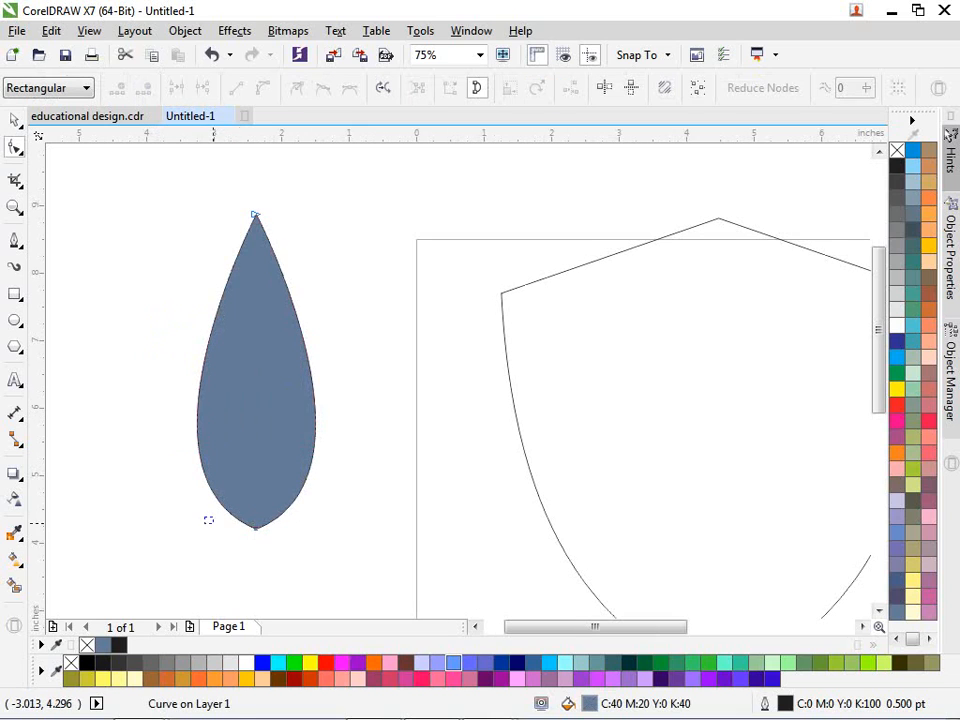
left_click_drag(213, 519, 297, 559)
key("Delete")
scroll(212, 447, "down", 1)
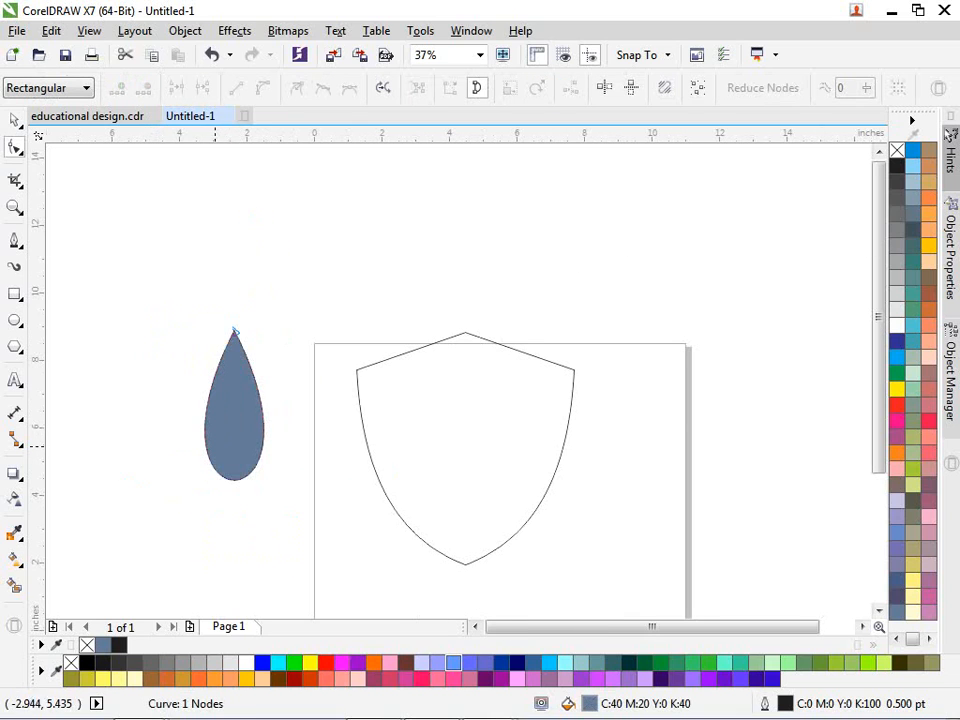
key("space")
Step: Centre the teardrop horizontally and vertically within the shield
key("ctrl+a")
key("c")
key("e")
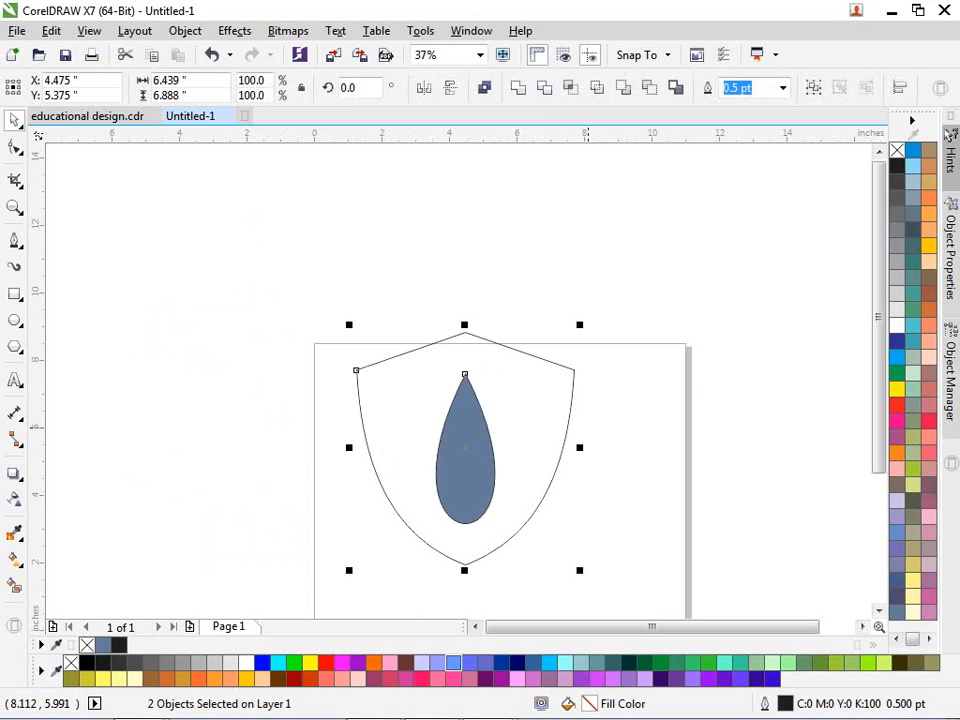
left_click(588, 452)
Step: Shrink the teardrop to about 1.551" by 3.773"
scroll(462, 462, "up", 1)
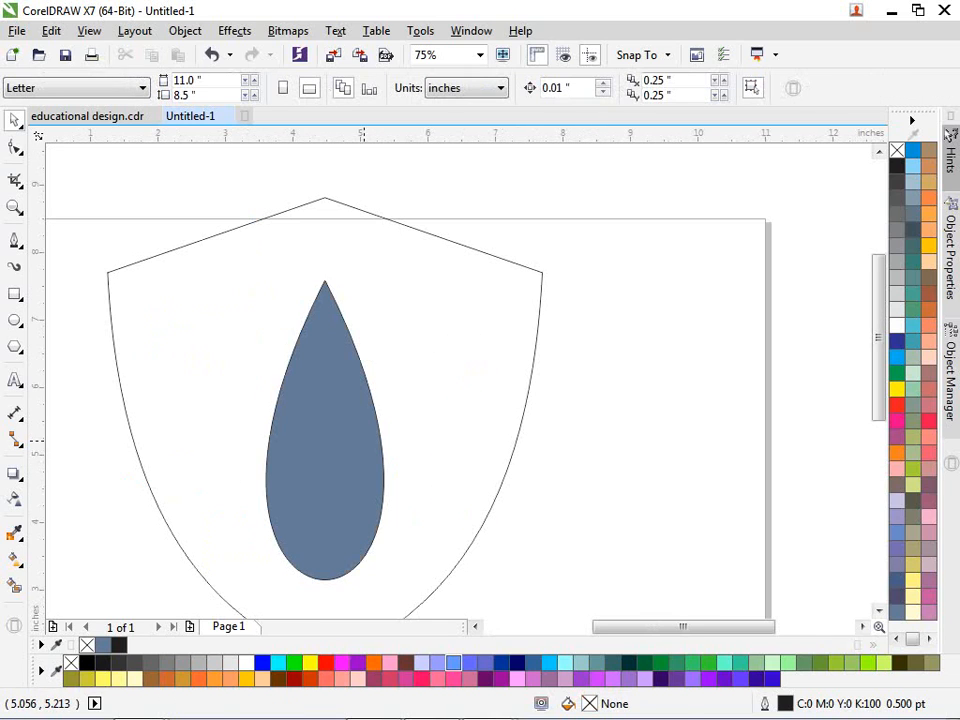
left_click(366, 441)
left_click_drag(390, 274, 377, 287)
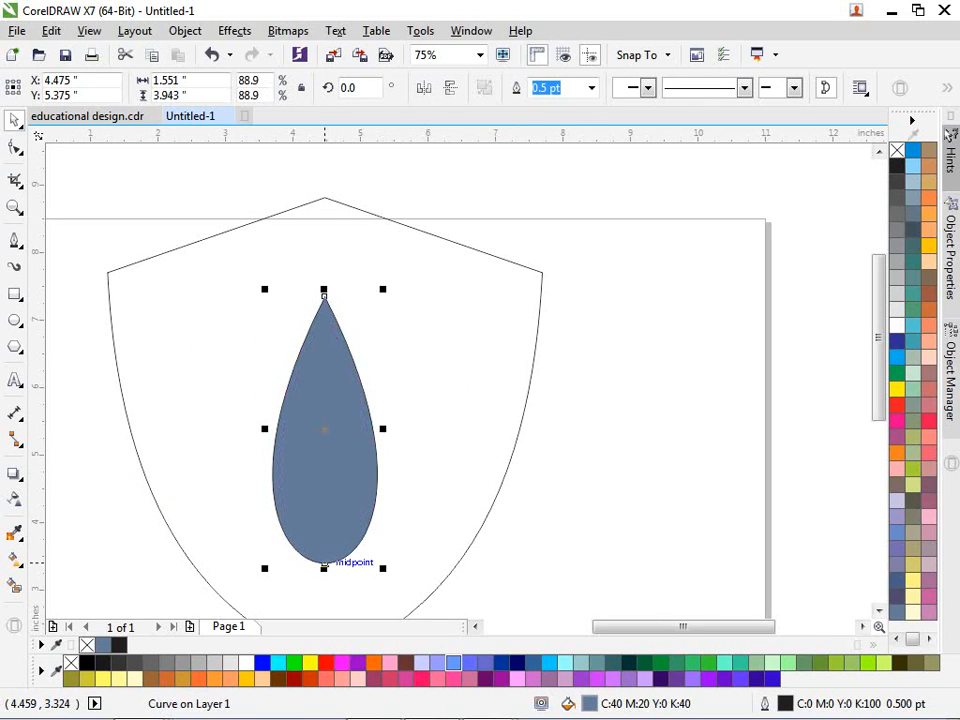
left_click_drag(325, 567, 328, 550)
Step: Raise the teardrop slightly toward the shield's top point
key("ctrl+a")
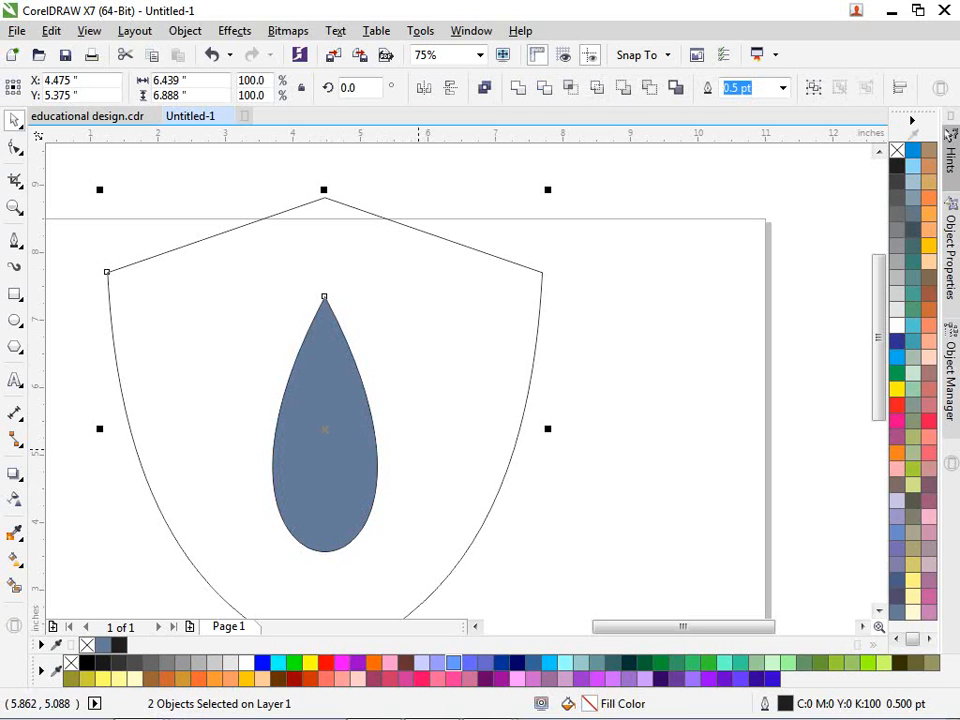
left_click(364, 326)
left_click(346, 390)
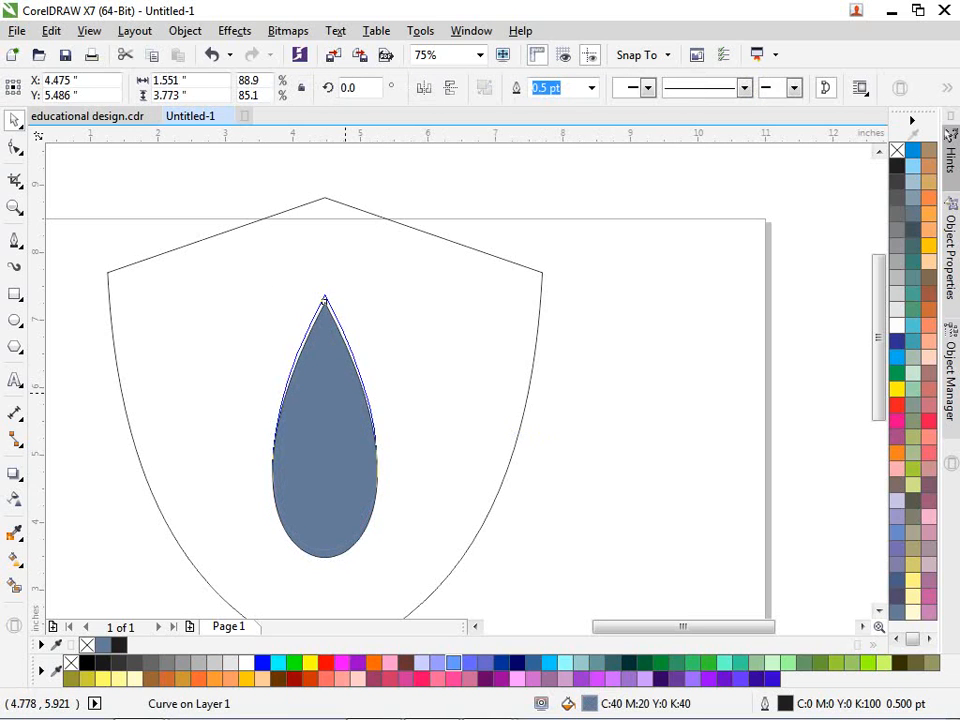
scroll(340, 388, "down", 1)
scroll(338, 418, "up", 1)
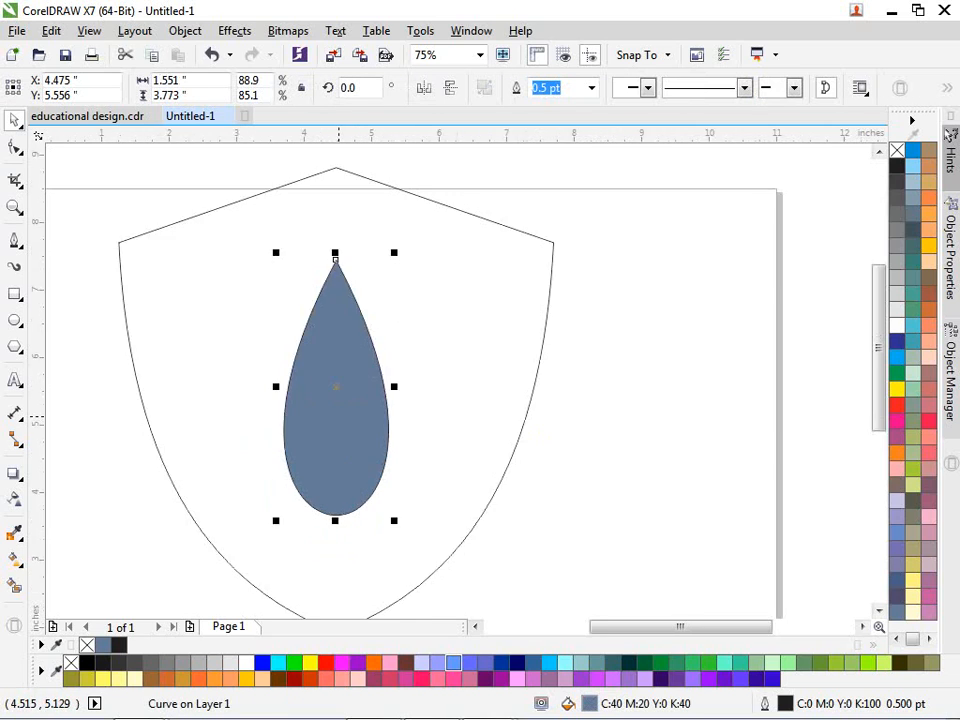
left_click_drag(336, 417, 336, 407)
key("Escape")
scroll(351, 240, "down", 1)
scroll(235, 243, "up", 1)
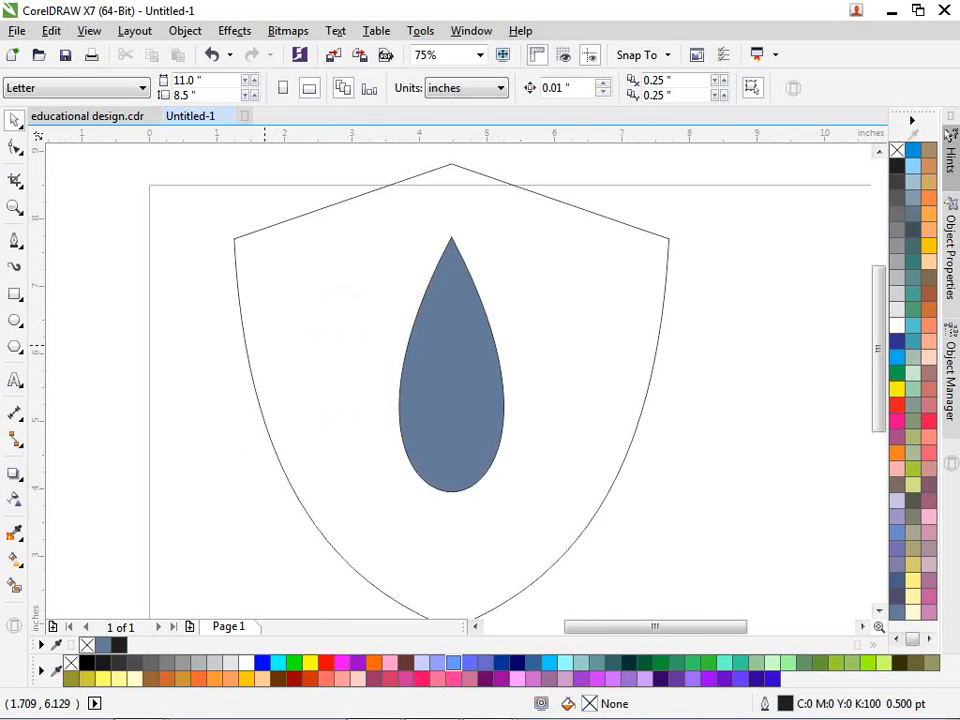
Step: Draw a straight line from the teardrop's tip to the shield's lower-left edge
left_click(14, 240)
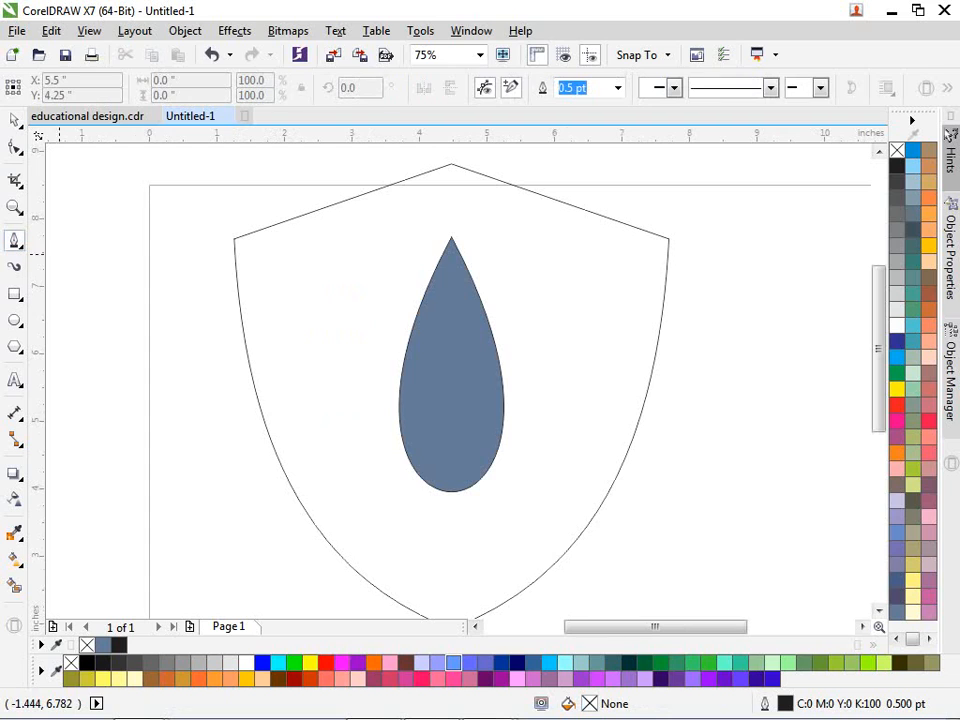
scroll(446, 193, "up", 2)
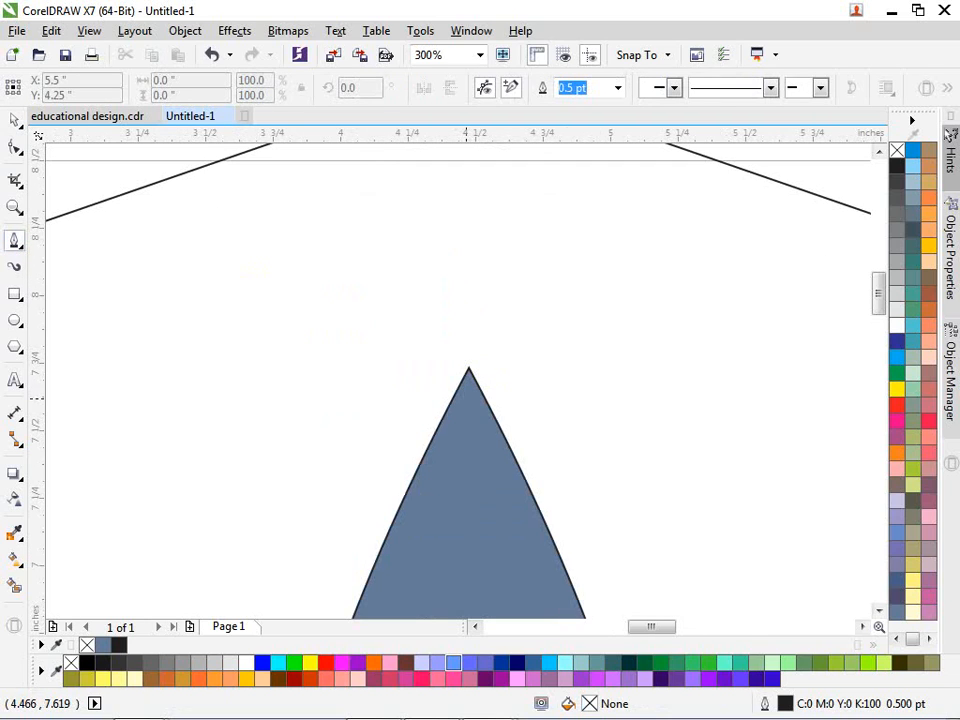
left_click(467, 369)
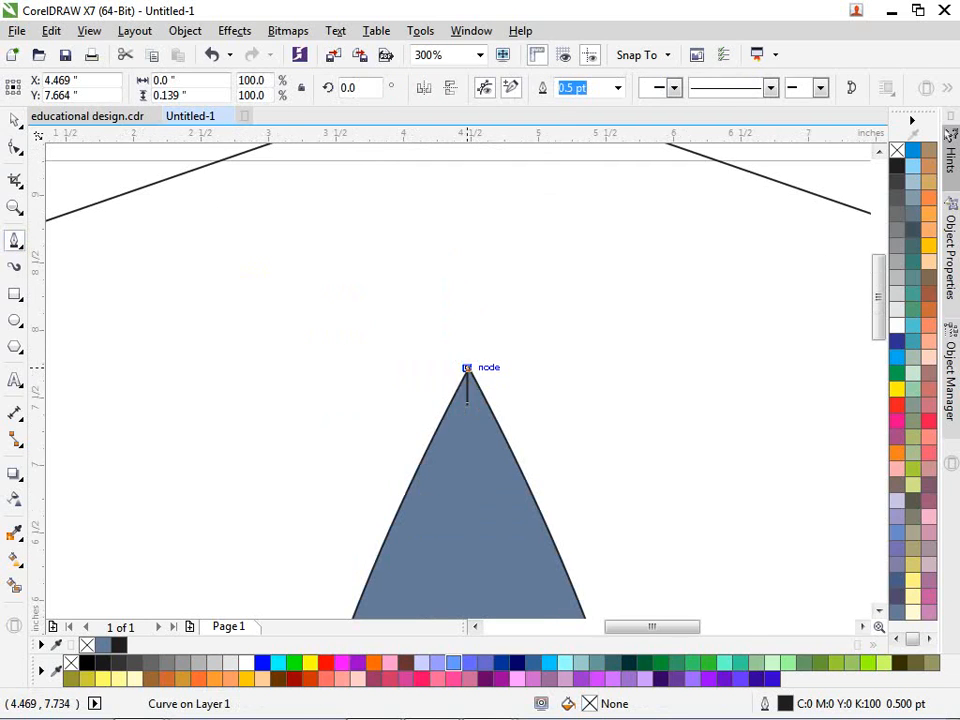
scroll(467, 369, "down", 2)
scroll(467, 369, "down", 1)
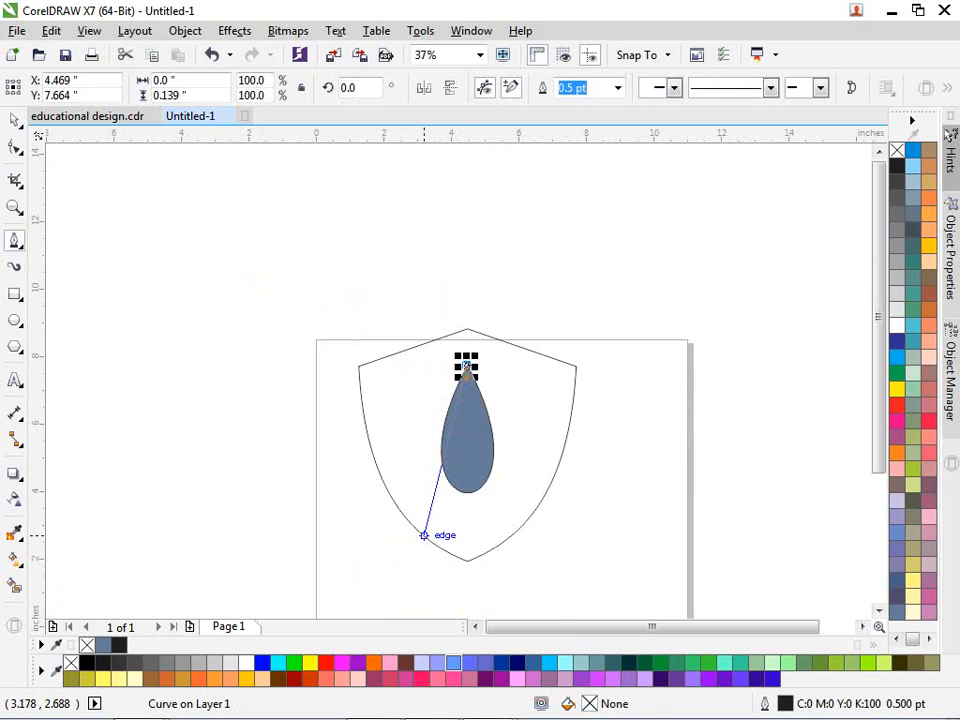
left_click(423, 535)
scroll(416, 536, "up", 2)
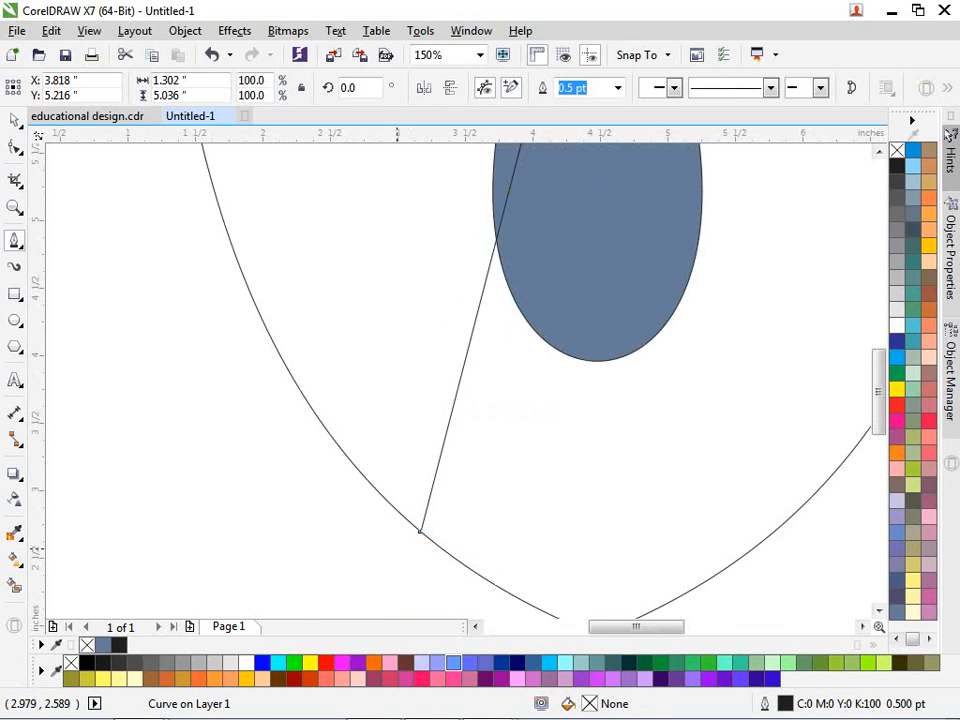
key("space")
scroll(414, 533, "down", 1)
scroll(461, 176, "up", 2)
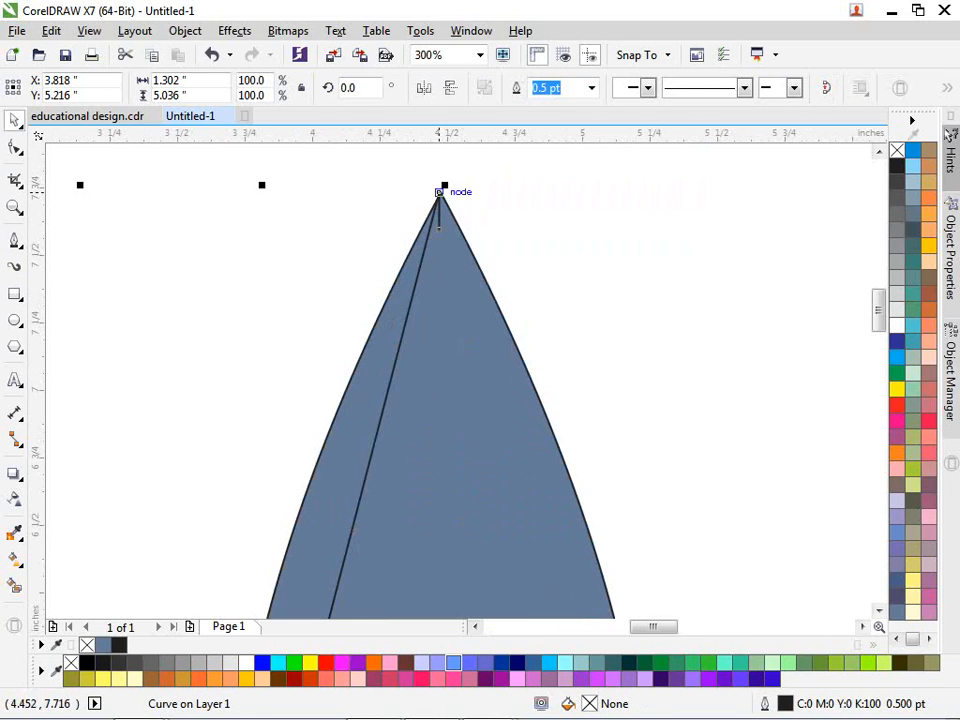
Step: Snap the line's end node exactly onto the teardrop's apex
key("F10")
scroll(445, 200, "up", 2)
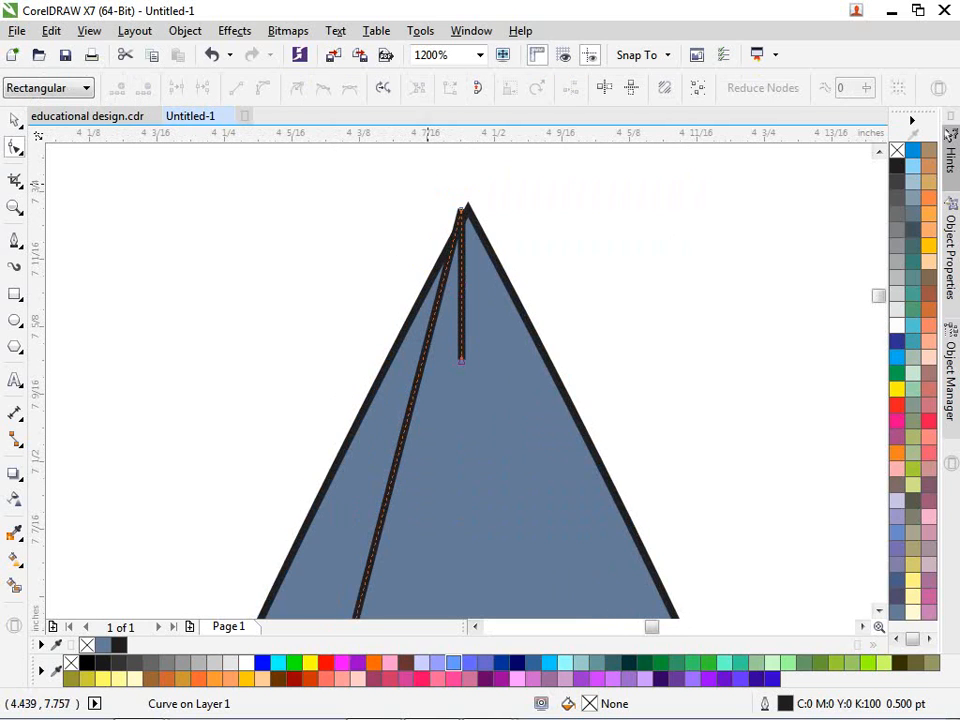
left_click_drag(422, 180, 491, 219)
scroll(445, 205, "up", 1)
scroll(476, 208, "up", 1)
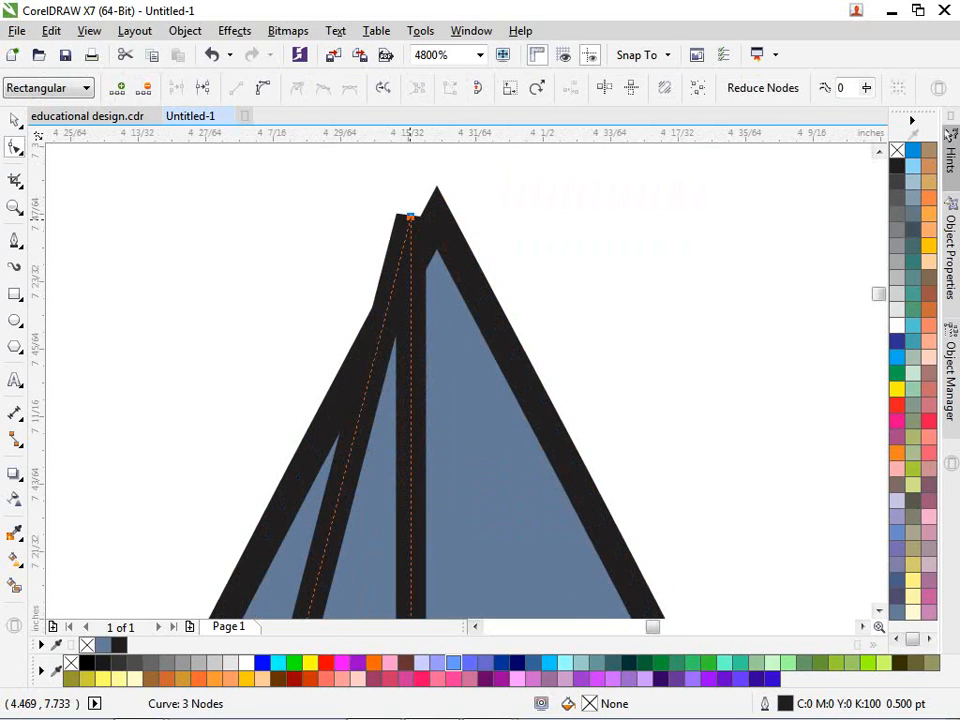
left_click_drag(410, 215, 437, 187)
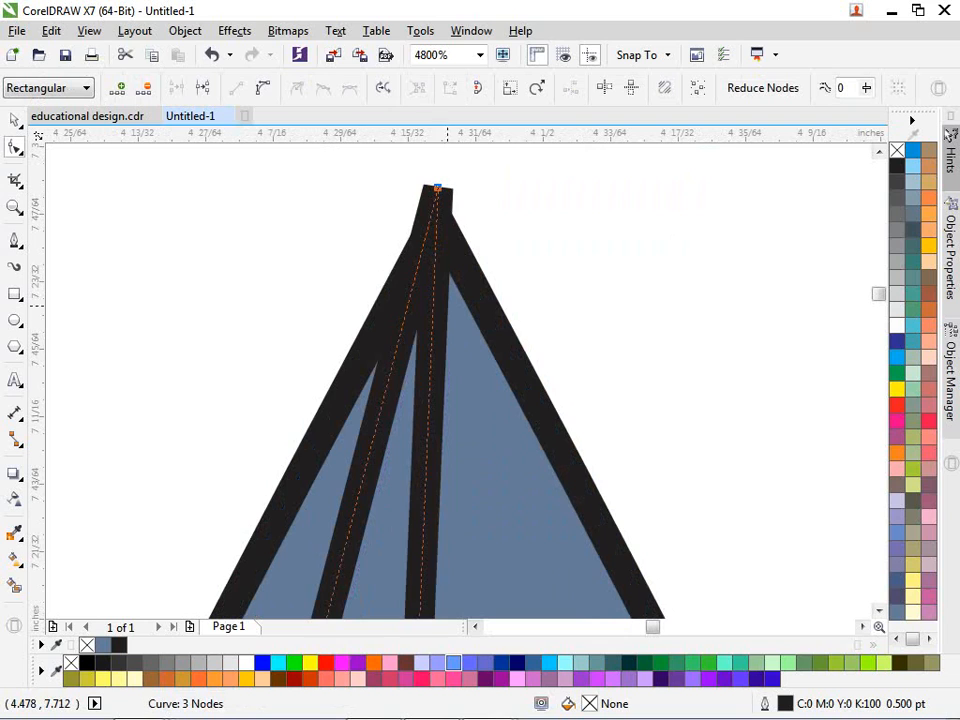
scroll(437, 188, "down", 2)
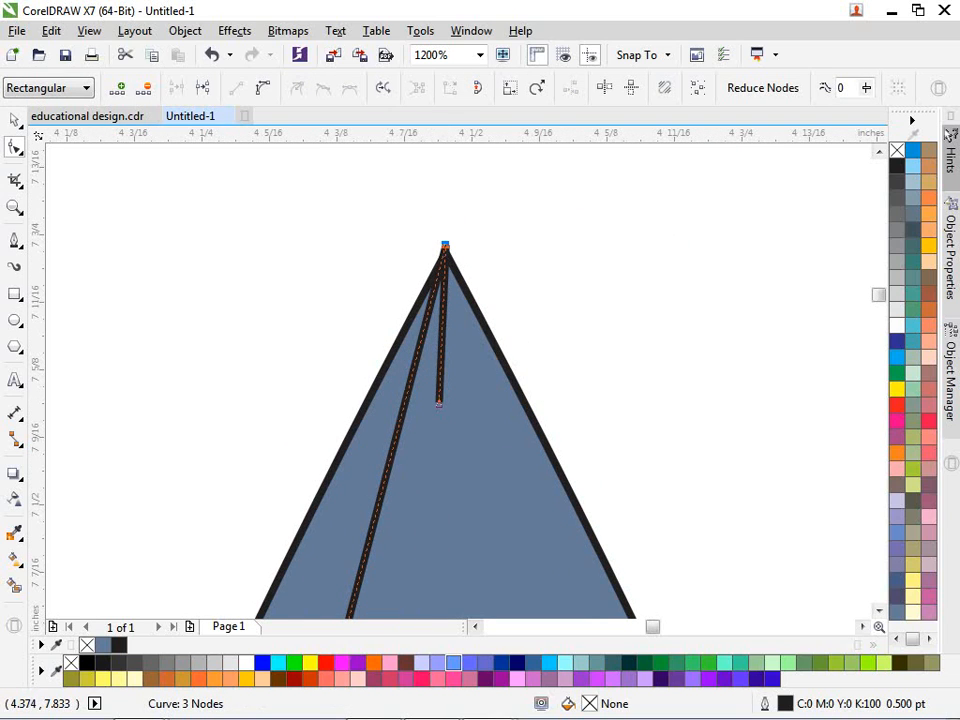
scroll(481, 204, "down", 4)
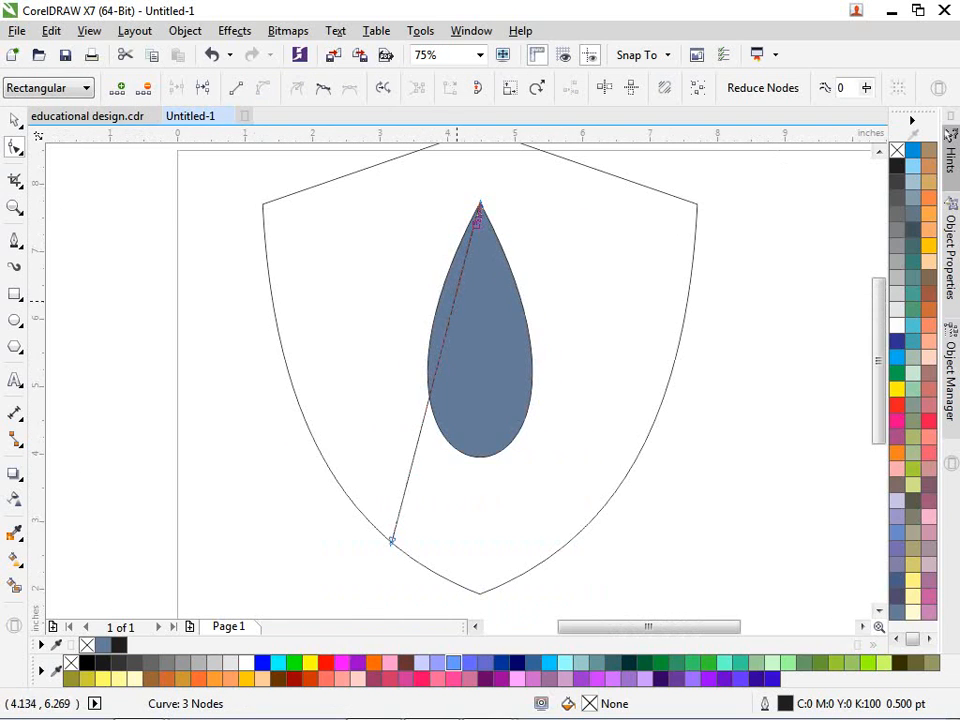
Step: Undo an accidental move and convert the straight line segment to a curve
left_click_drag(424, 407, 404, 394)
key("ctrl+z")
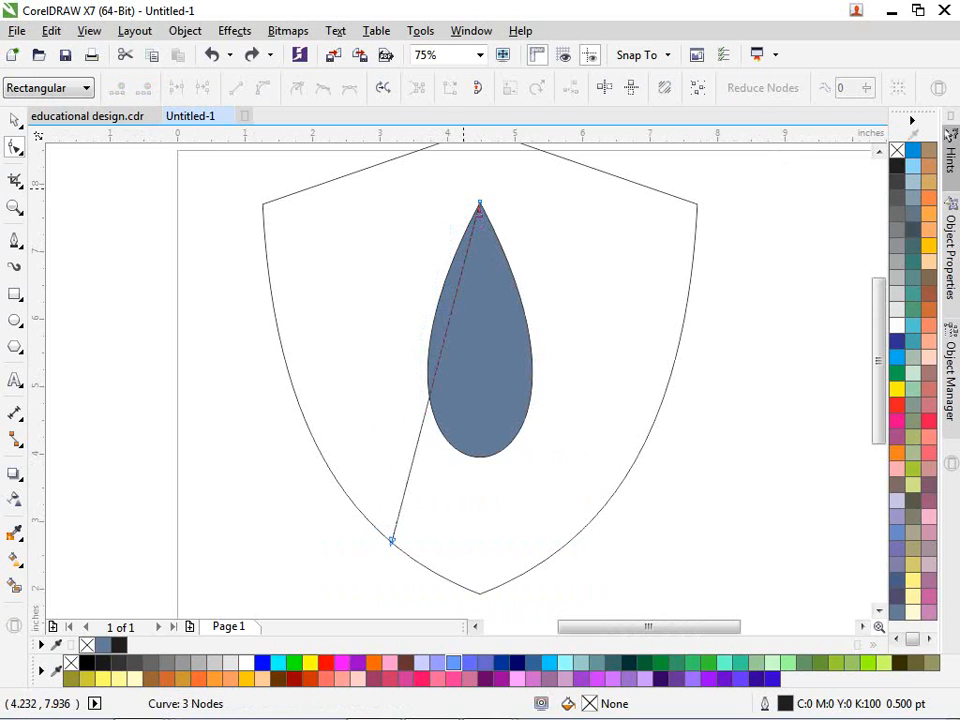
left_click_drag(464, 187, 499, 204)
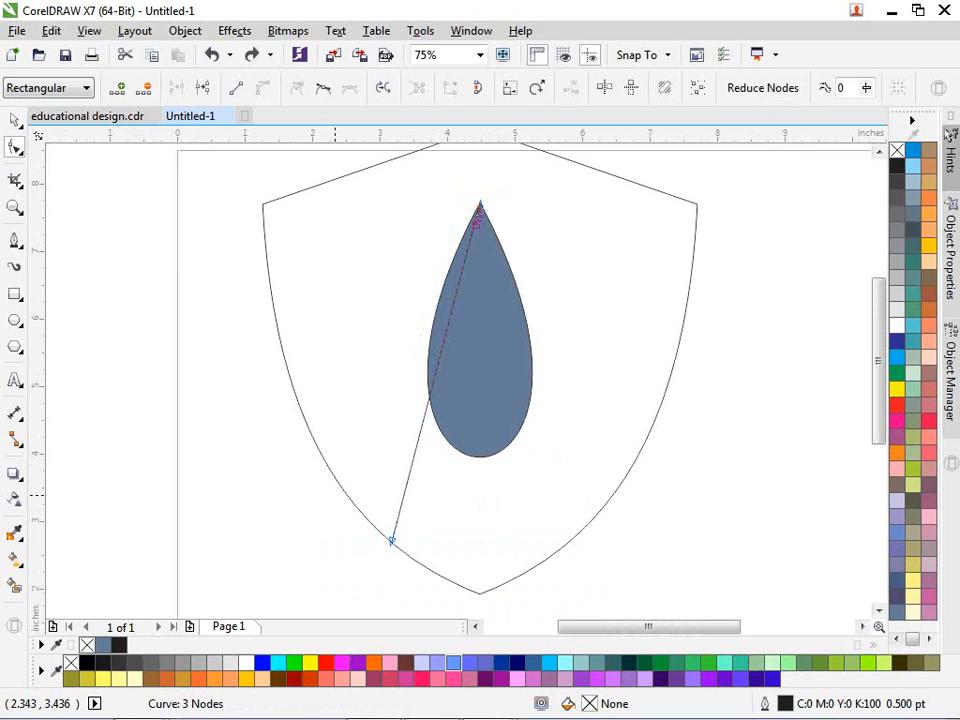
left_click(391, 541)
left_click(262, 87)
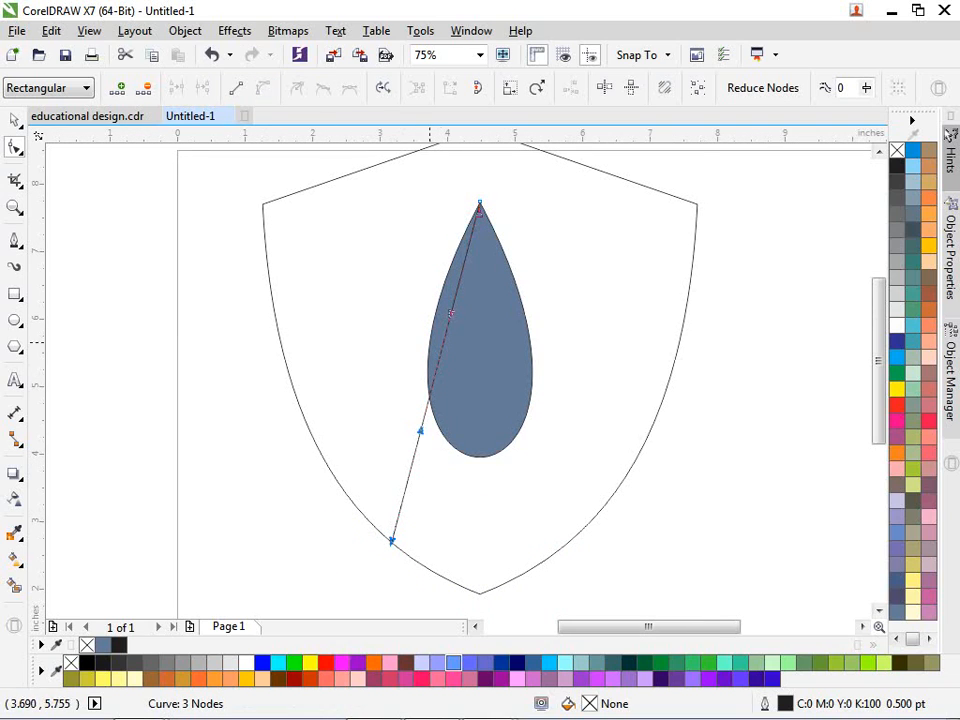
Step: Bow the curve leftward around the teardrop, adjusting its lower end on the shield edge
left_click_drag(435, 369, 381, 347)
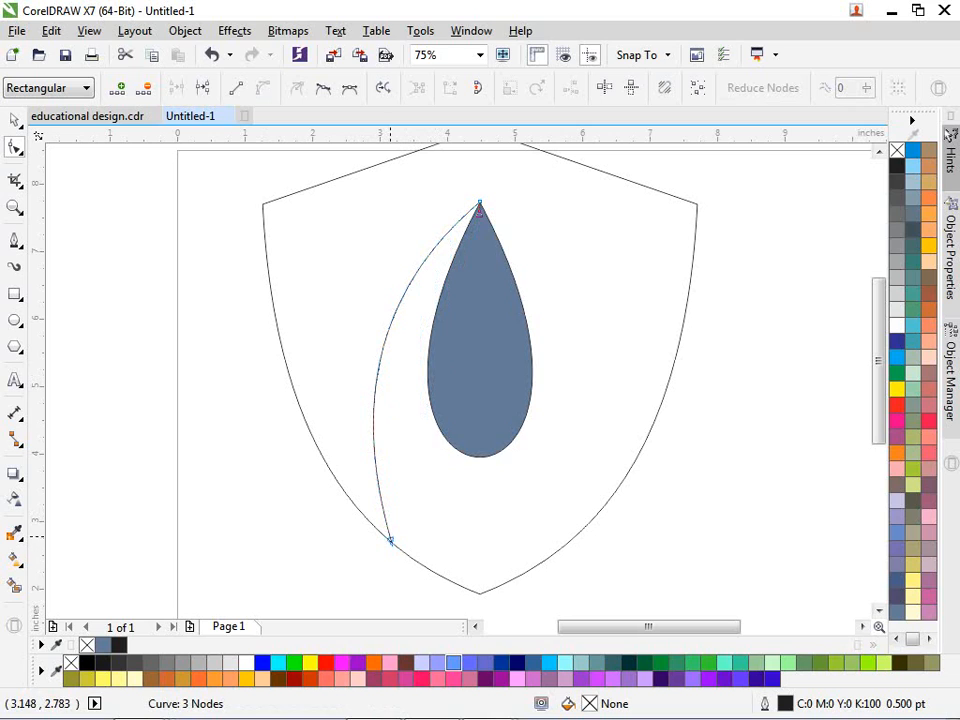
left_click_drag(391, 541, 401, 549)
left_click_drag(385, 349, 380, 343)
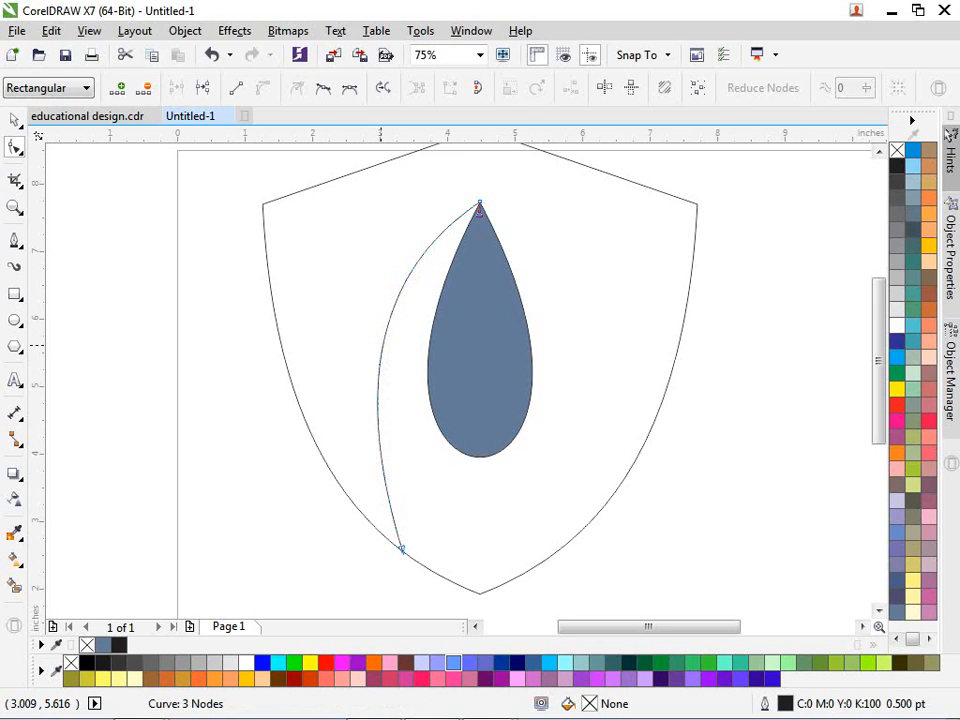
Step: Copy the curve, mirror it horizontally, and place it on the teardrop's right side
key("space")
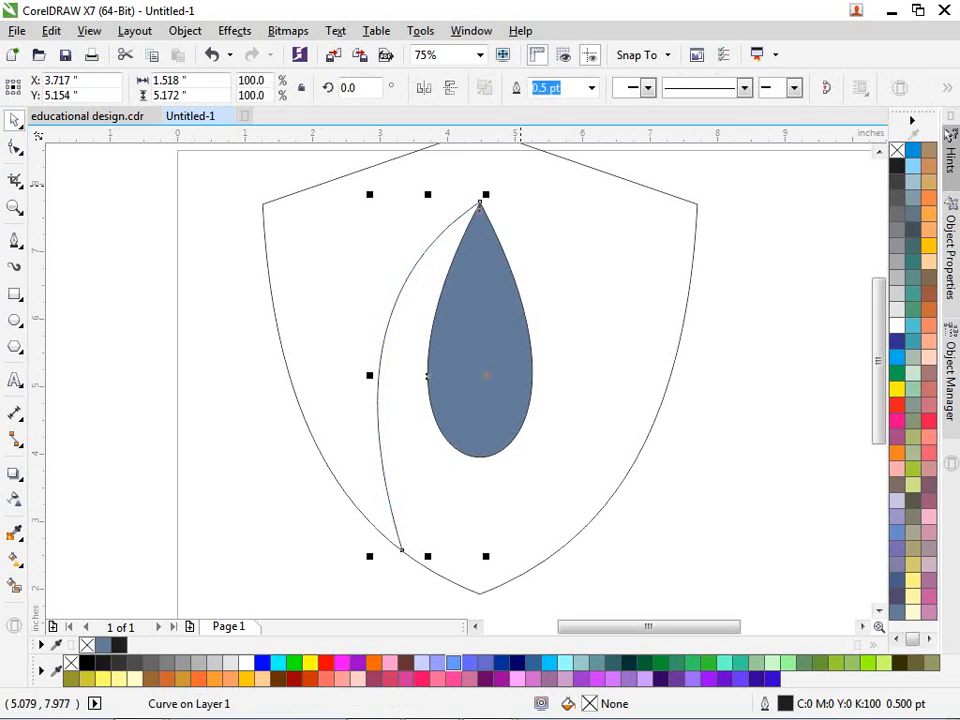
left_click_drag(368, 376, 505, 366)
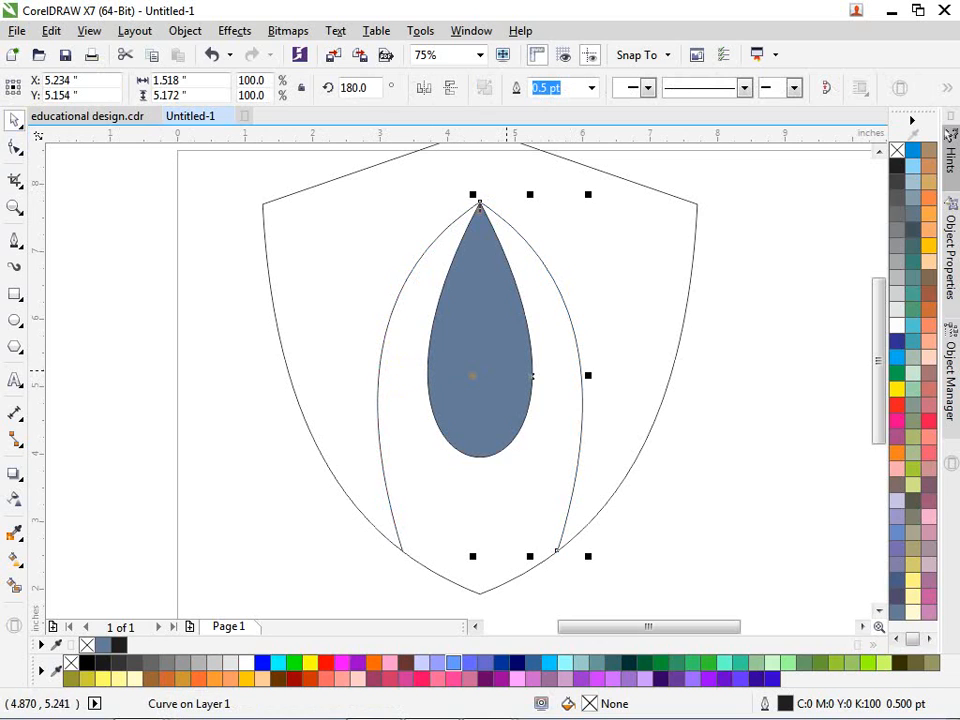
left_click(424, 88)
left_click(450, 88)
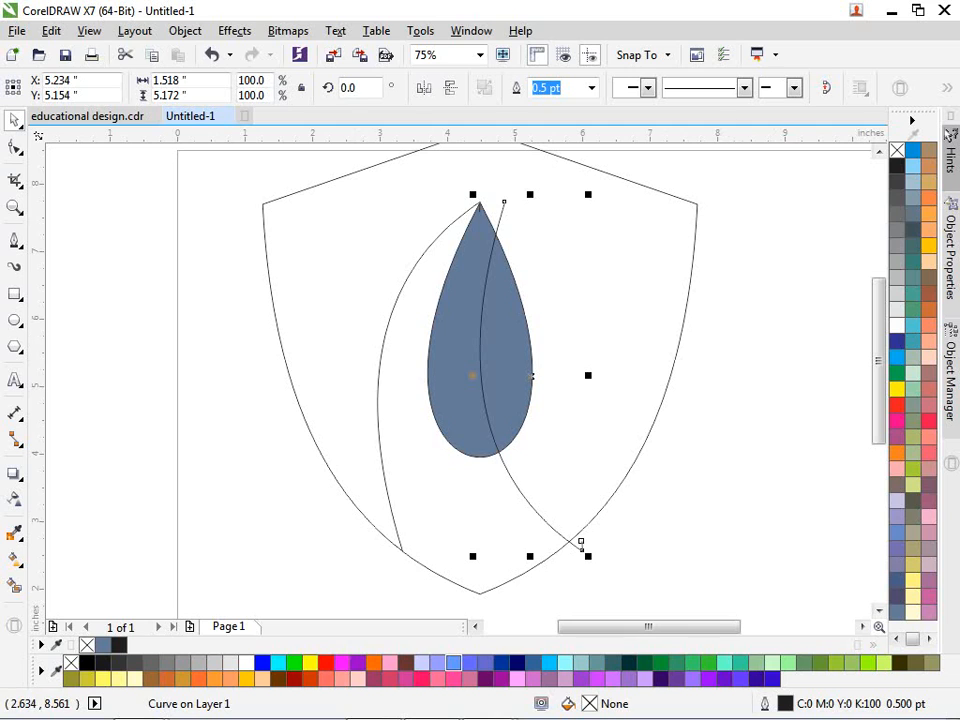
left_click(424, 88)
left_click(599, 432)
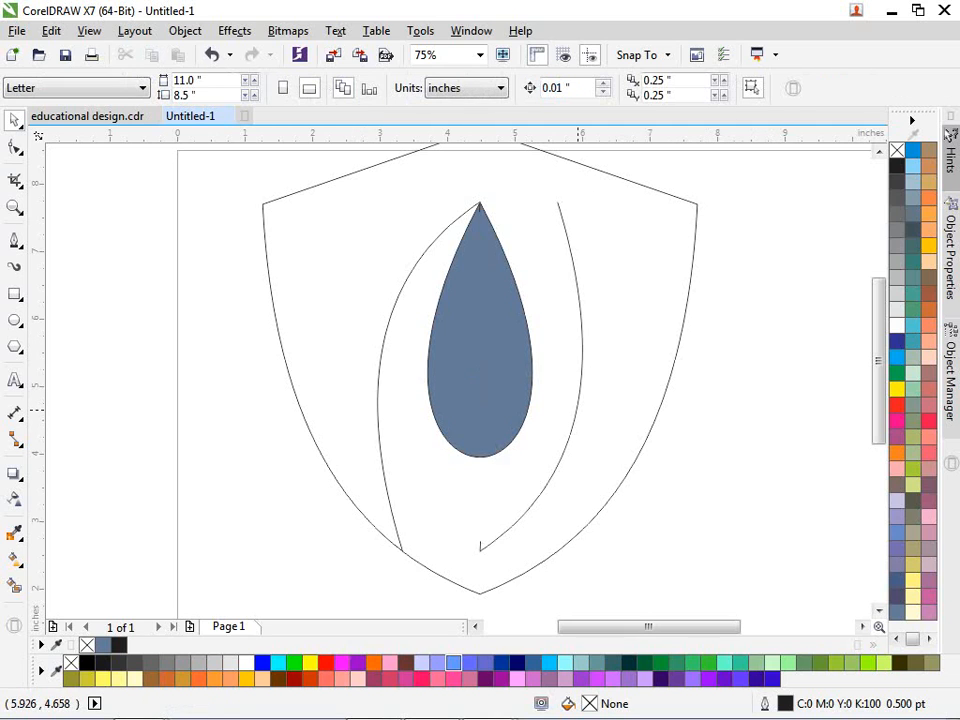
left_click_drag(577, 409, 588, 313)
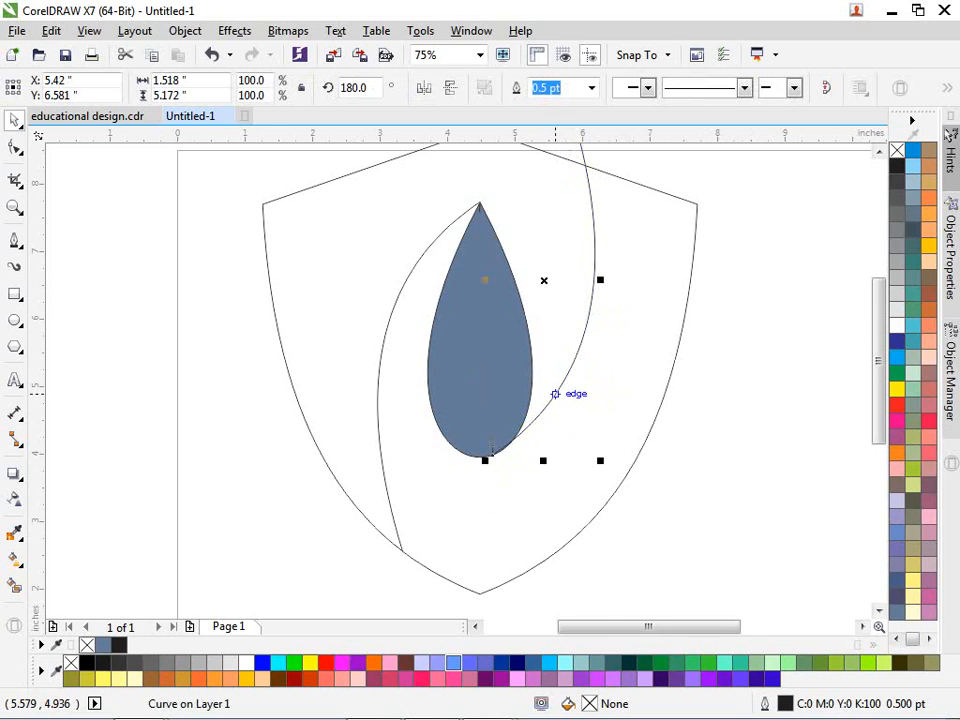
Step: Shorten the right curve so it runs from the teardrop base to the shield top
scroll(557, 394, "up", 2)
scroll(460, 497, "up", 3)
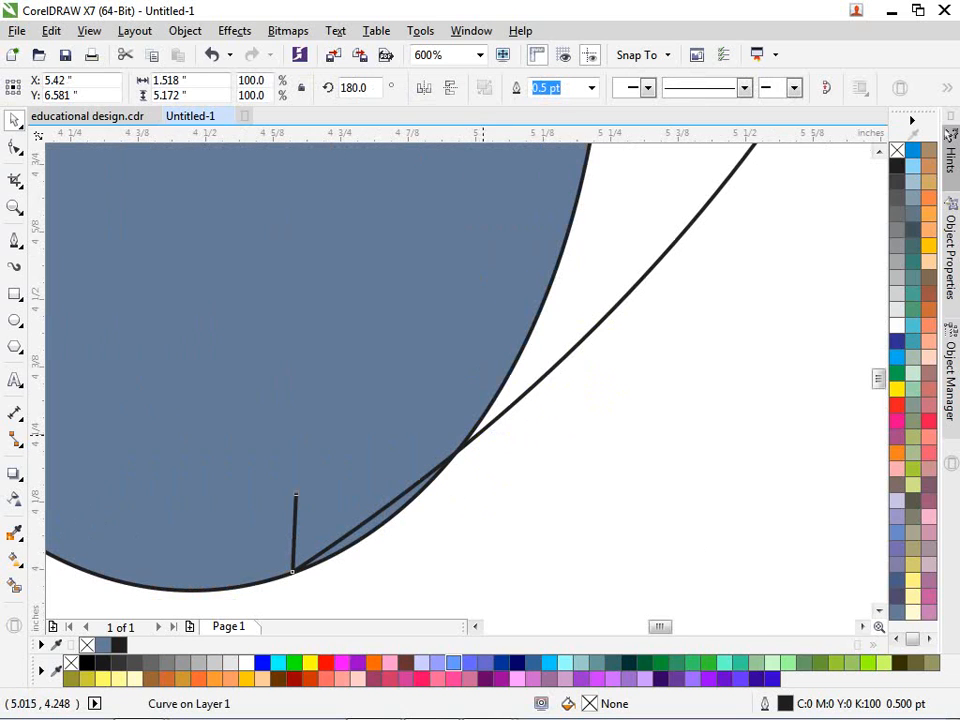
left_click_drag(484, 433, 480, 432)
scroll(480, 432, "down", 5)
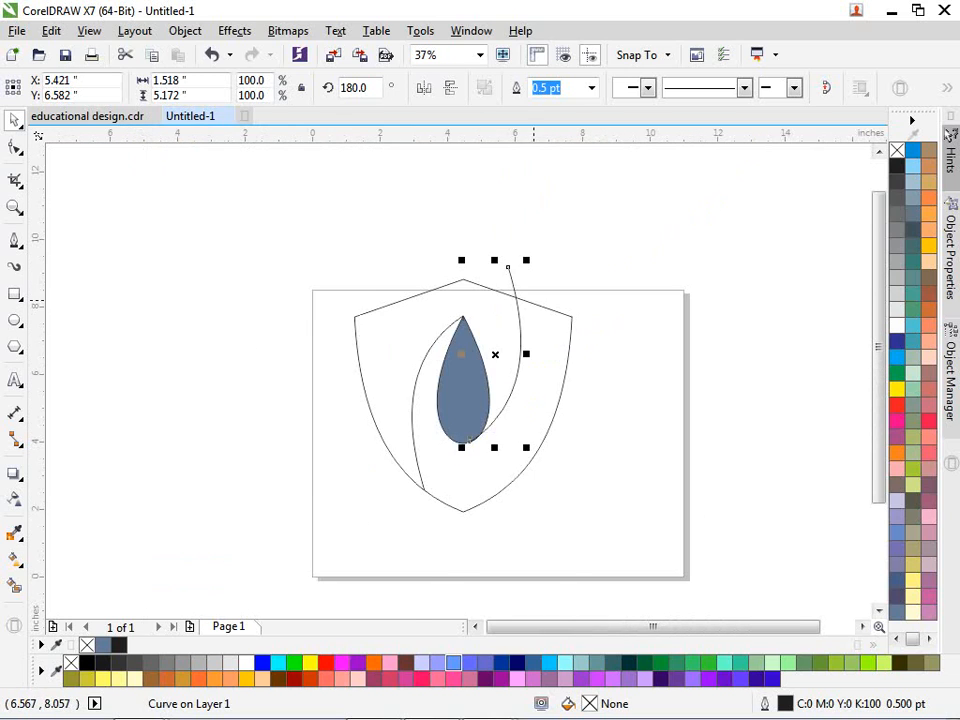
scroll(529, 264, "up", 1)
left_click_drag(462, 261, 456, 314)
scroll(478, 336, "down", 1)
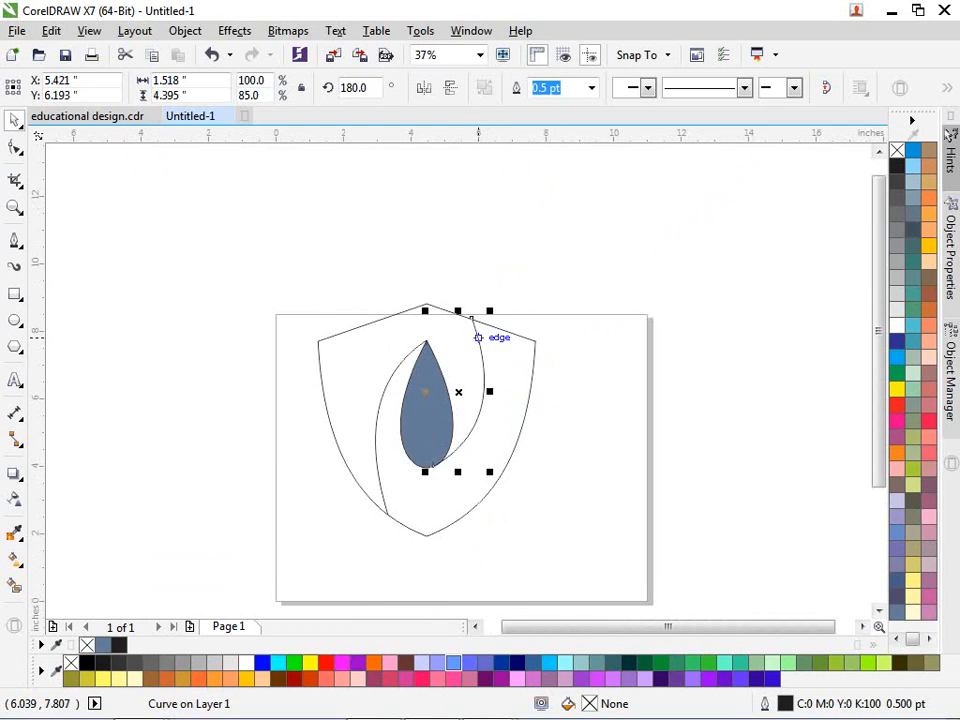
scroll(479, 336, "up", 1)
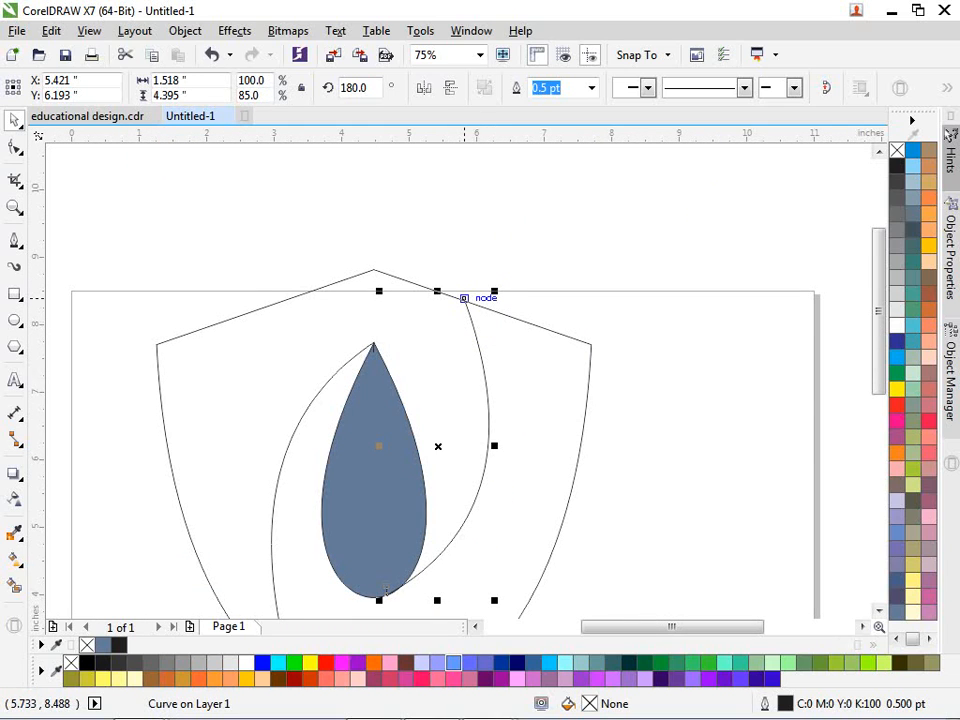
Step: Reshape the right curve by moving its nodes, bending the middle slightly downward
key("F10")
scroll(465, 299, "up", 3)
left_click_drag(395, 392, 374, 402)
scroll(374, 402, "down", 1)
scroll(374, 402, "down", 3)
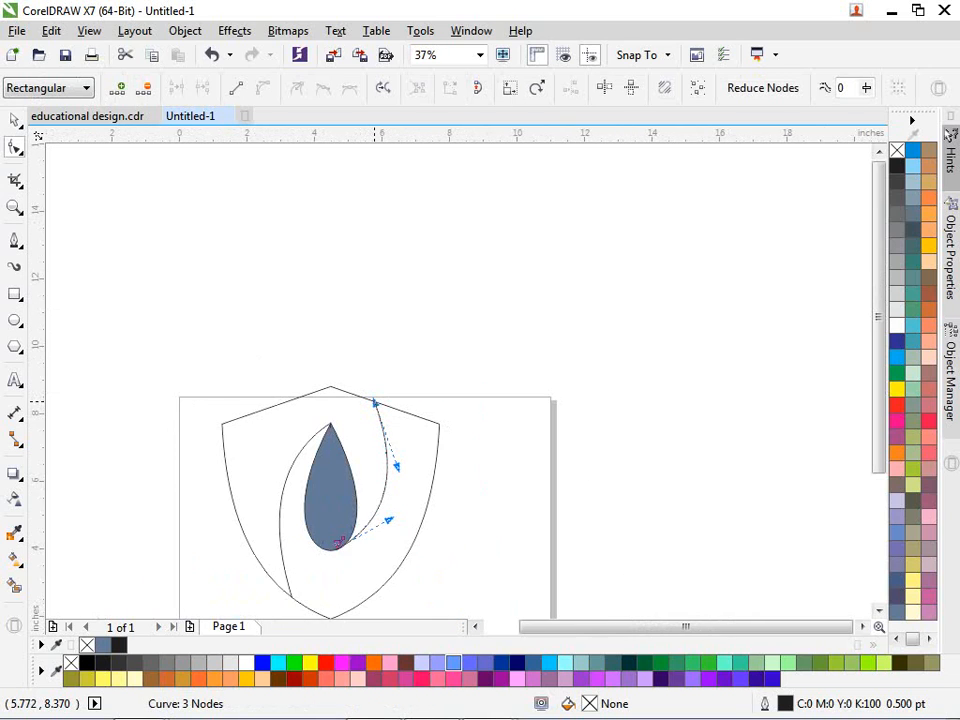
scroll(471, 363, "up", 2)
left_click(450, 373)
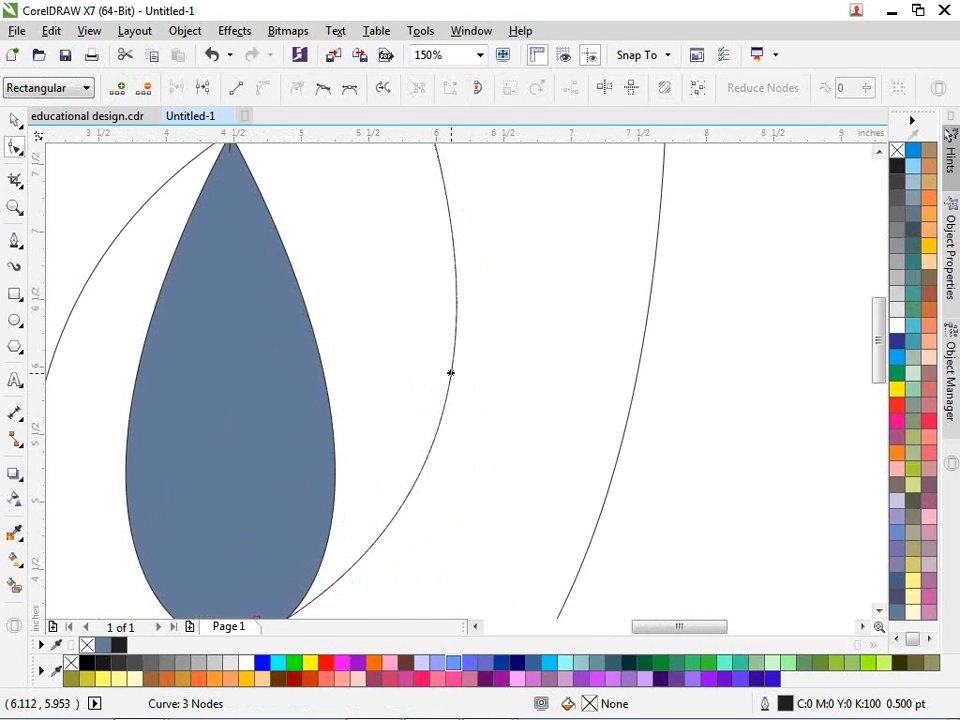
left_click_drag(450, 373, 455, 397)
scroll(455, 397, "down", 2)
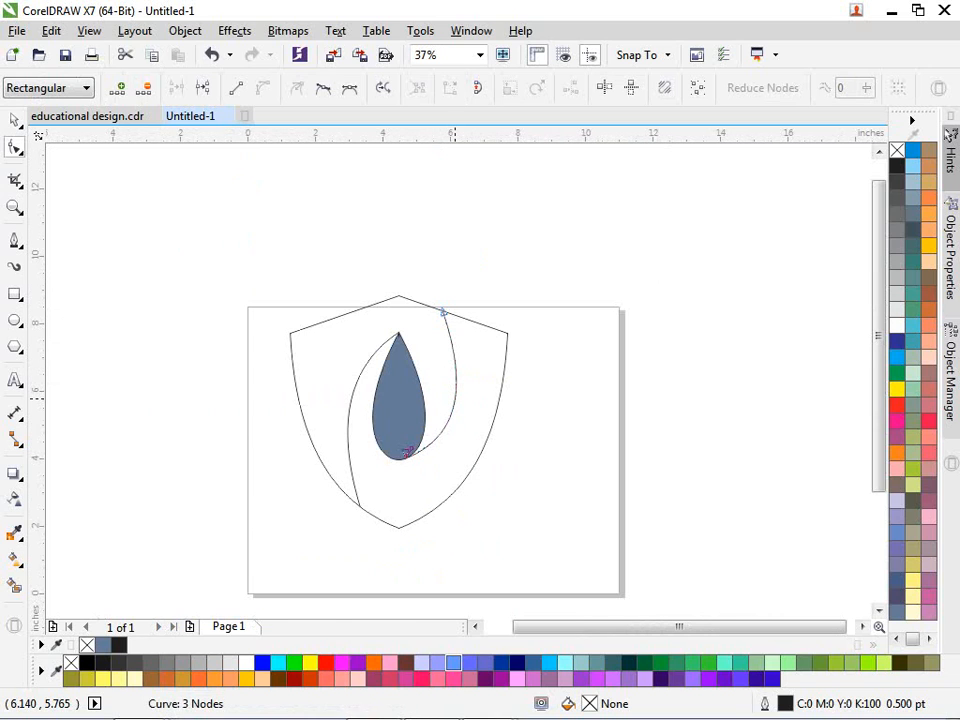
scroll(455, 397, "up", 1)
key("space")
scroll(554, 282, "down", 1)
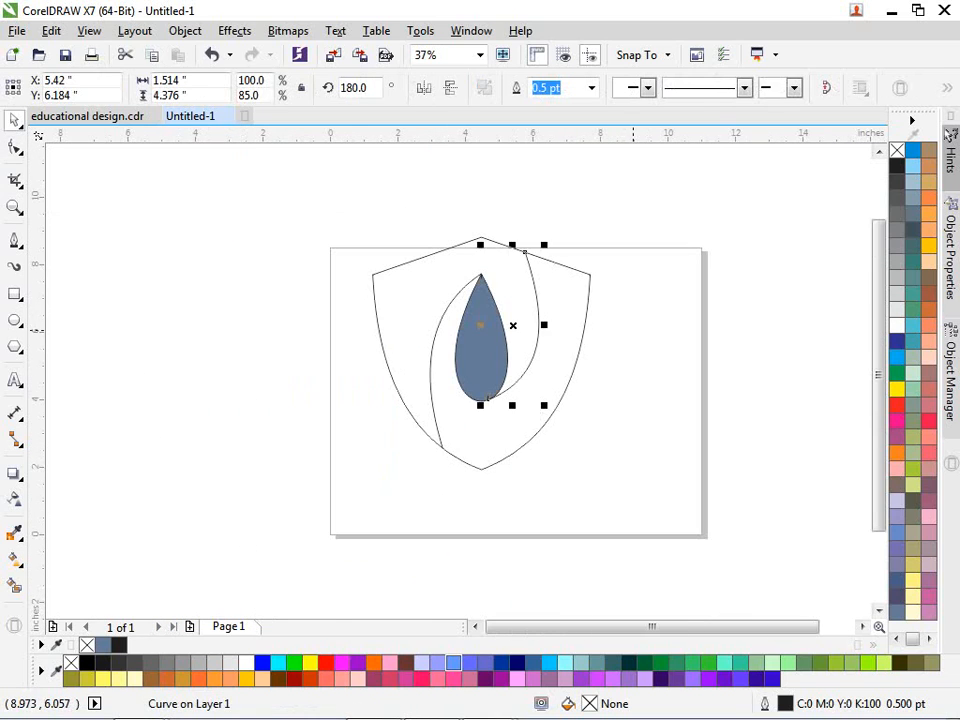
left_click(201, 322)
Step: Draw a vertical line through the shield and centre it on the shield with C and E
left_click(15, 240)
left_click(307, 204)
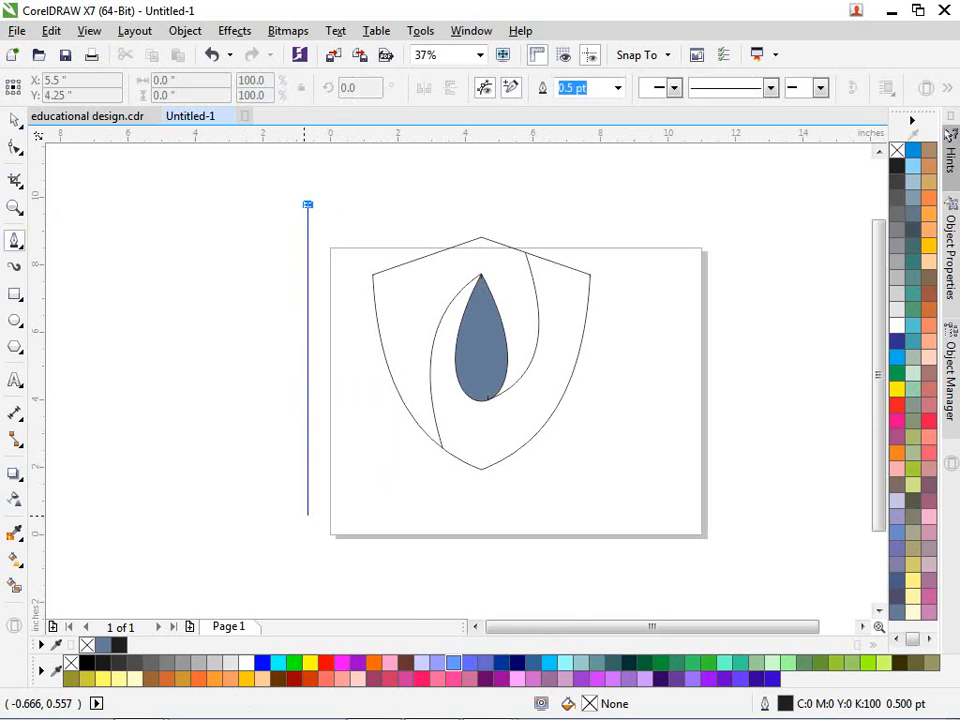
left_click(307, 520)
key("space")
left_click(441, 450, "shift")
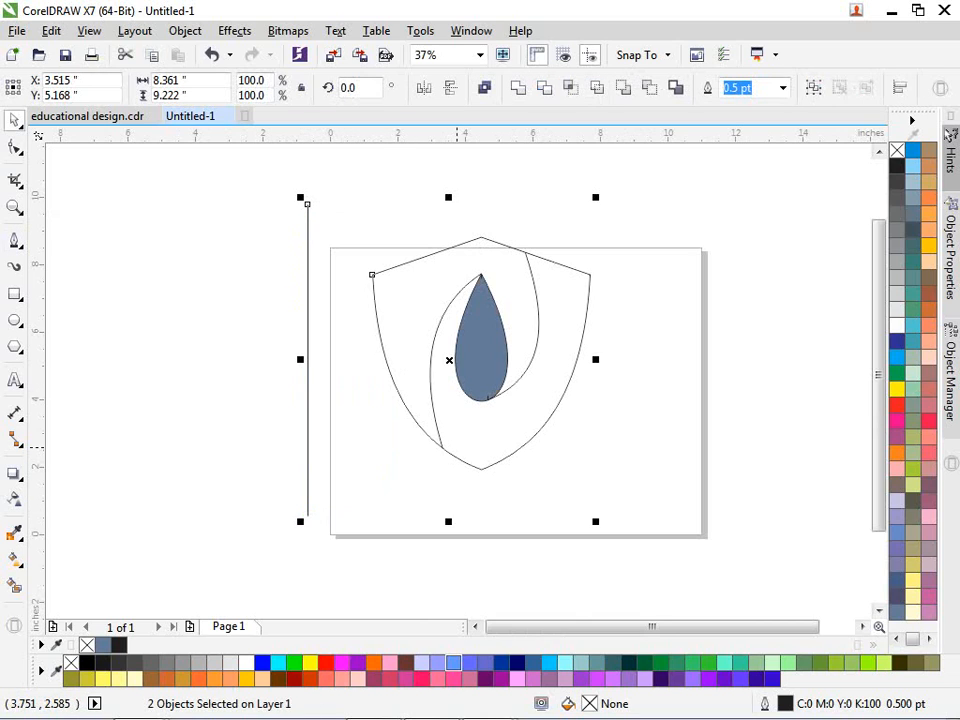
key("c")
key("e")
left_click(600, 434)
scroll(579, 296, "up", 1)
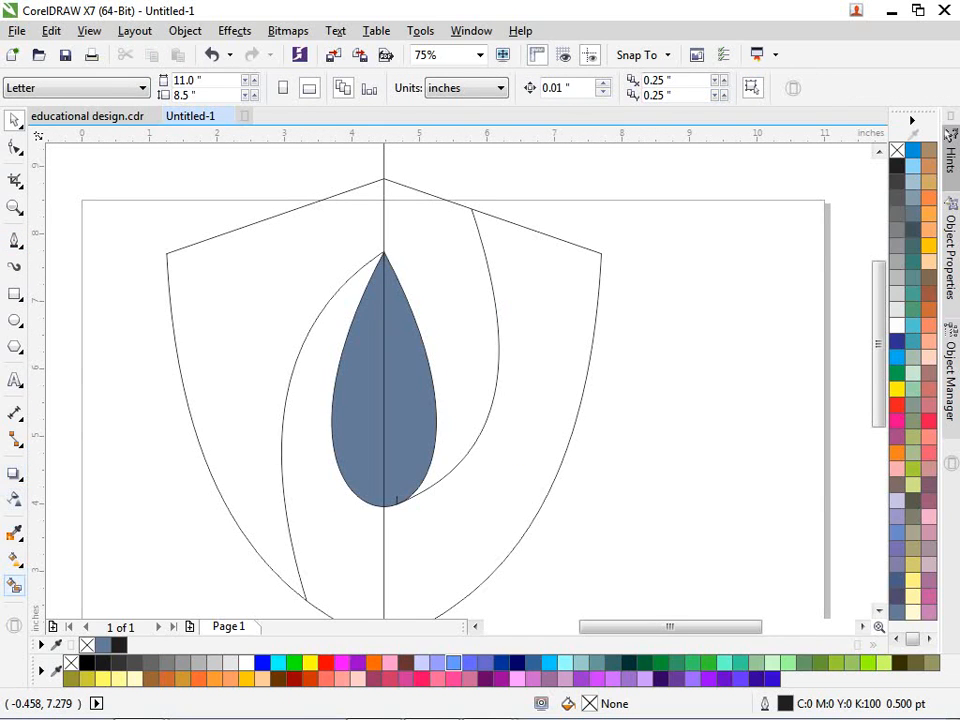
Step: Smart-fill the left outer, left crescent, right and upper-middle shield regions
left_click(206, 345)
left_click(308, 509)
left_click(455, 516)
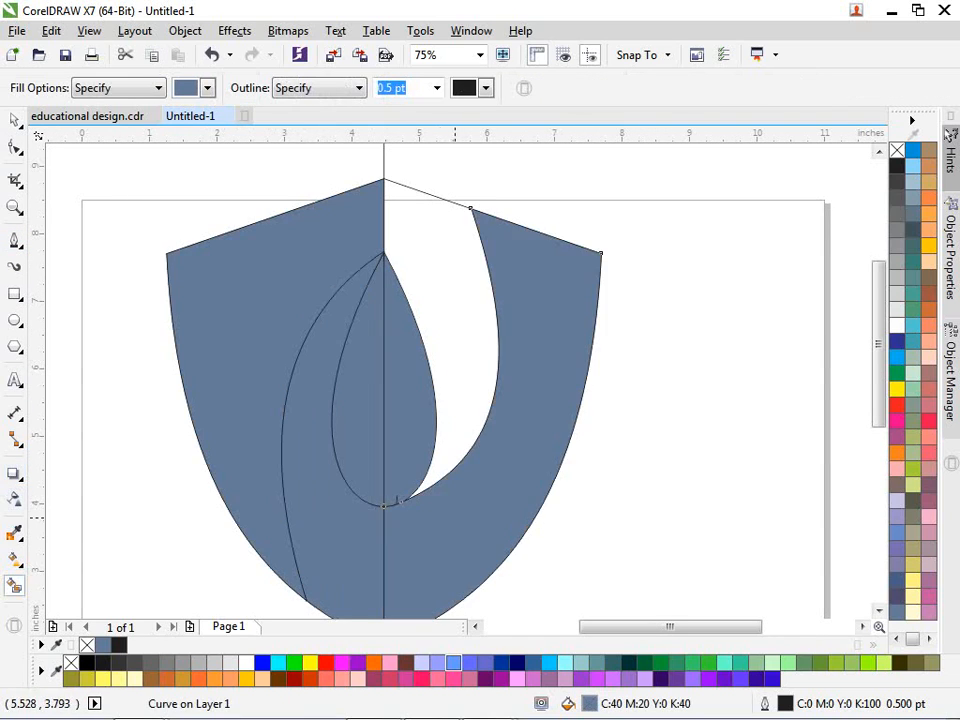
left_click(440, 330)
key("space")
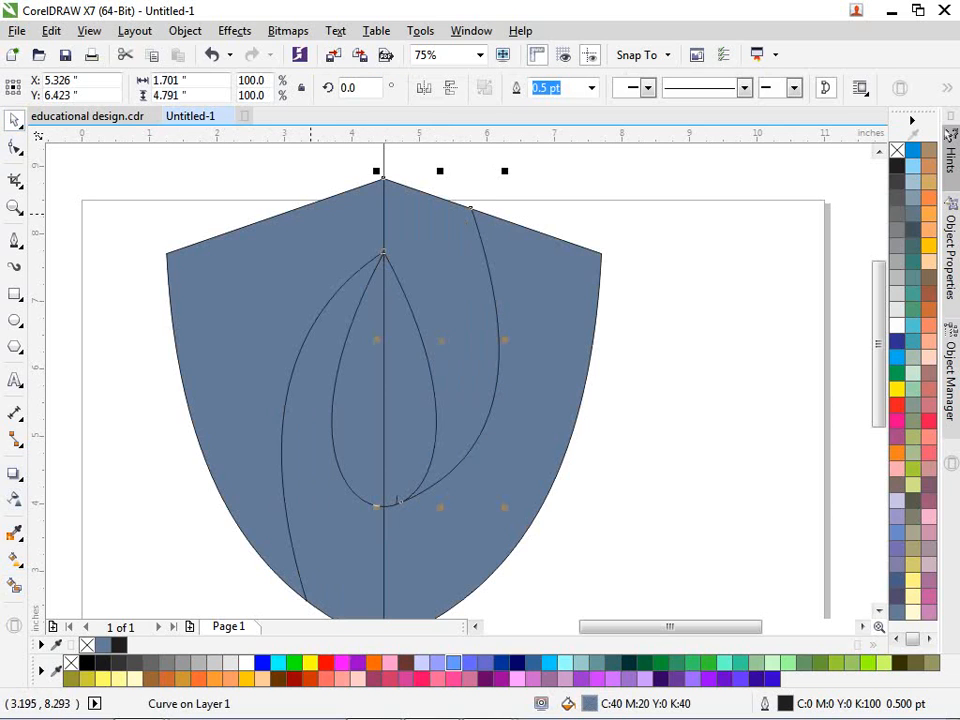
key("Escape")
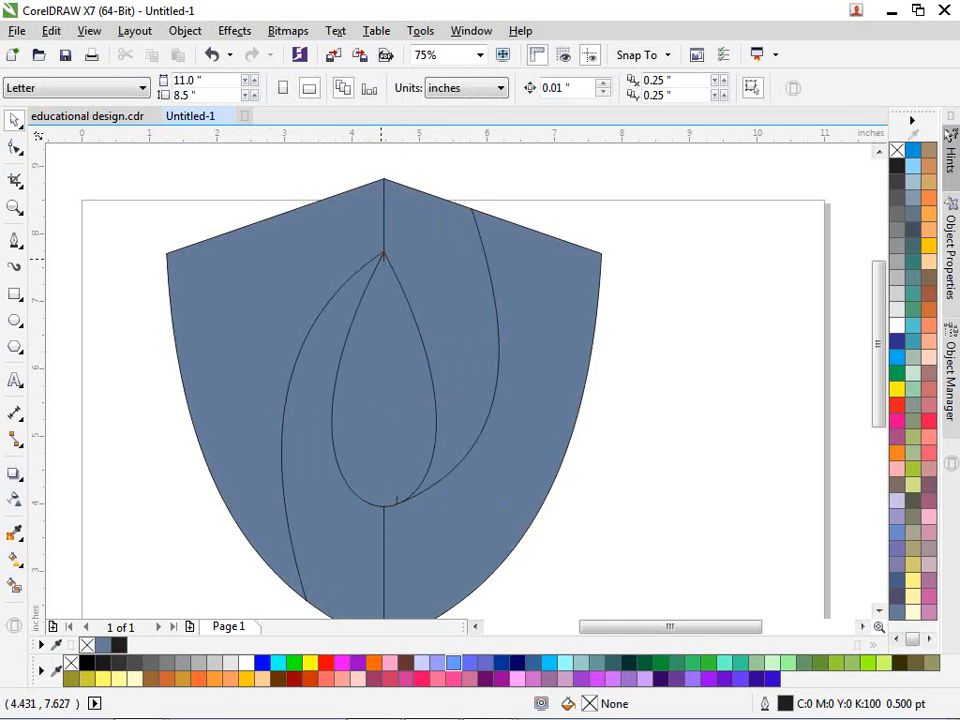
Step: Inspect the pieces at the teardrop tip and the junction, then select the left outer piece
scroll(381, 258, "up", 5)
left_click(381, 258)
key("Escape")
scroll(381, 258, "down", 5)
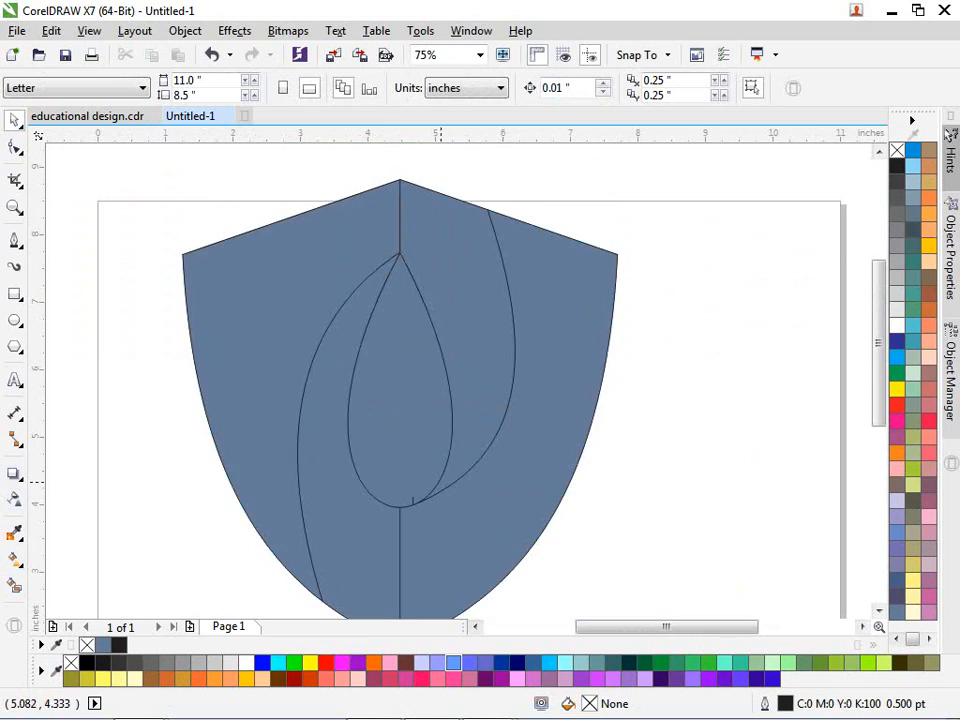
scroll(437, 482, "up", 5)
left_click(425, 494)
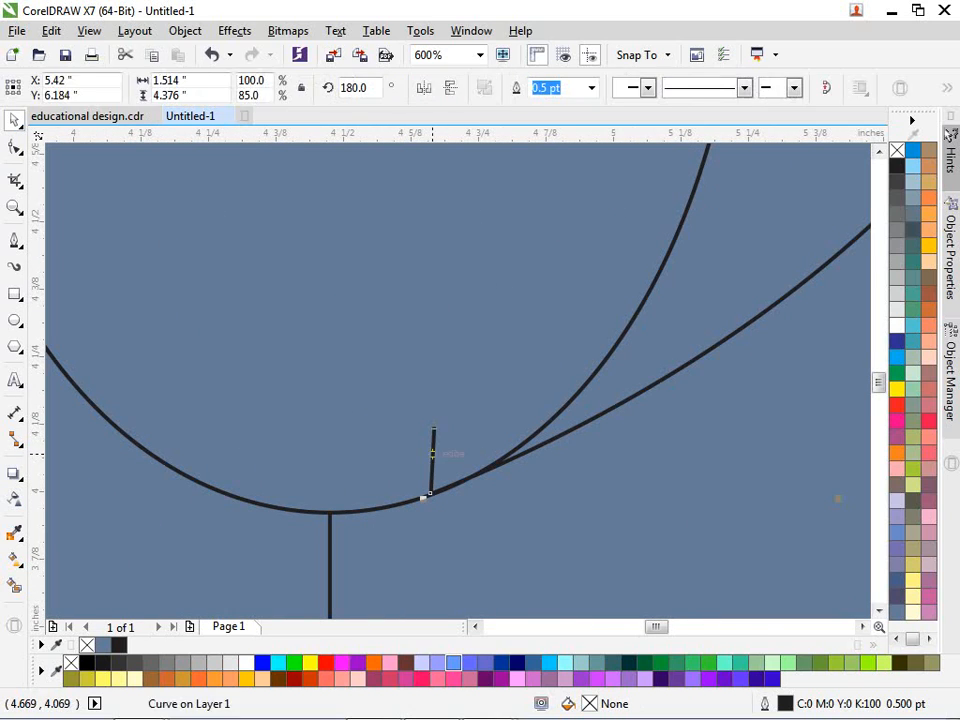
key("Escape")
scroll(430, 494, "down", 3)
scroll(457, 346, "down", 4)
scroll(488, 342, "up", 4)
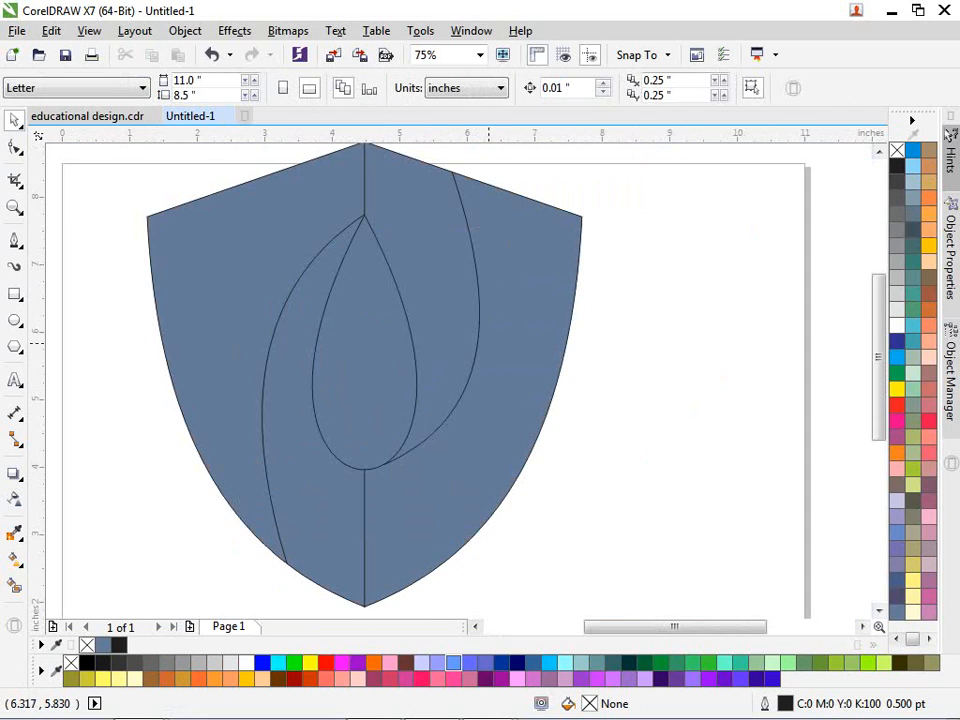
left_click(291, 212)
Step: Remove the fill from the selected shield pieces
left_click(411, 205, "shift")
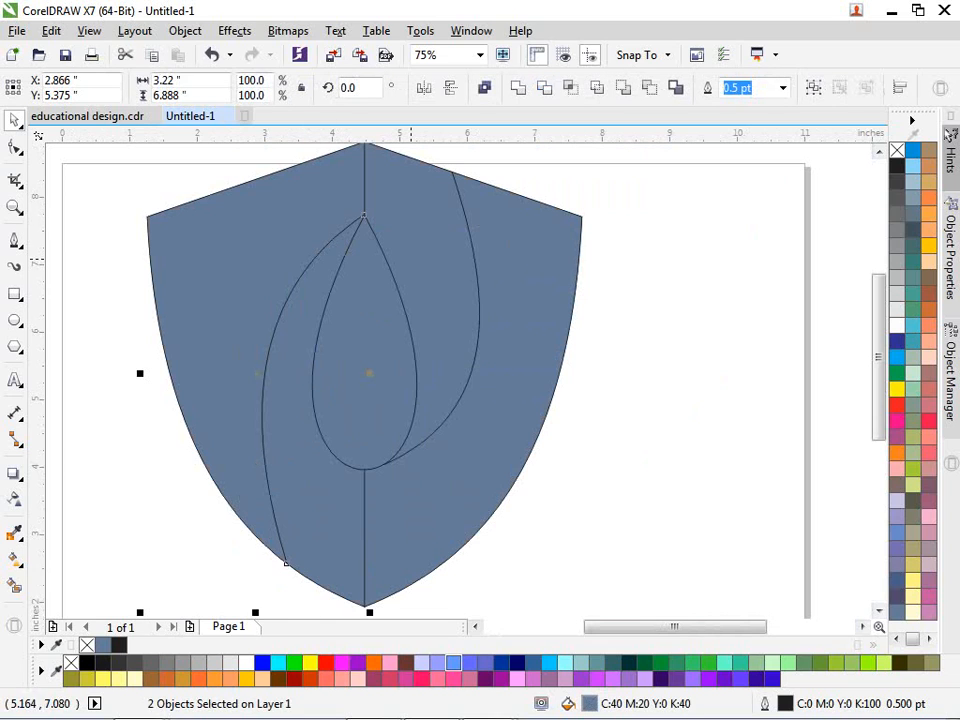
left_click(405, 330, "shift")
left_click(481, 478, "shift")
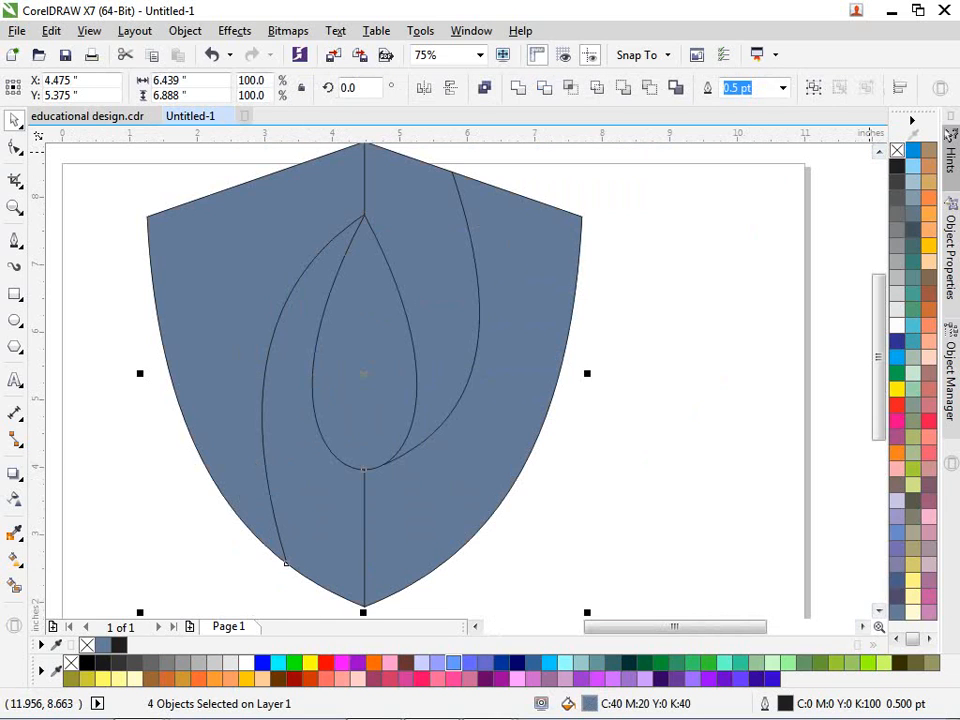
left_click(896, 150)
Step: Delete the original blue teardrop and select the left outer shield piece
left_click(653, 340)
left_click_drag(353, 395, 374, 433)
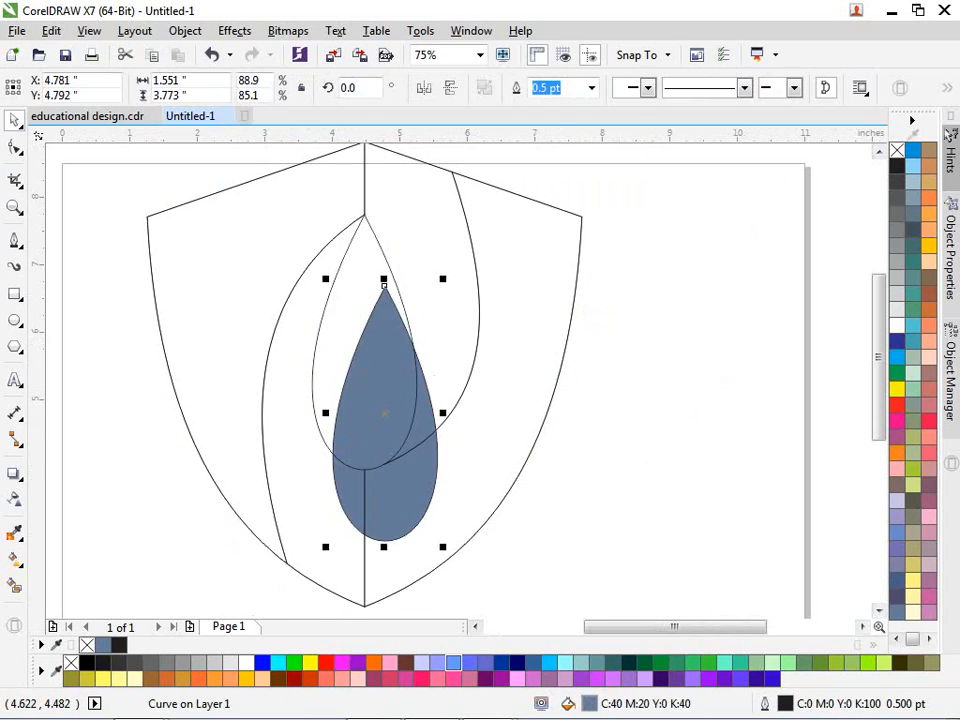
key("Delete")
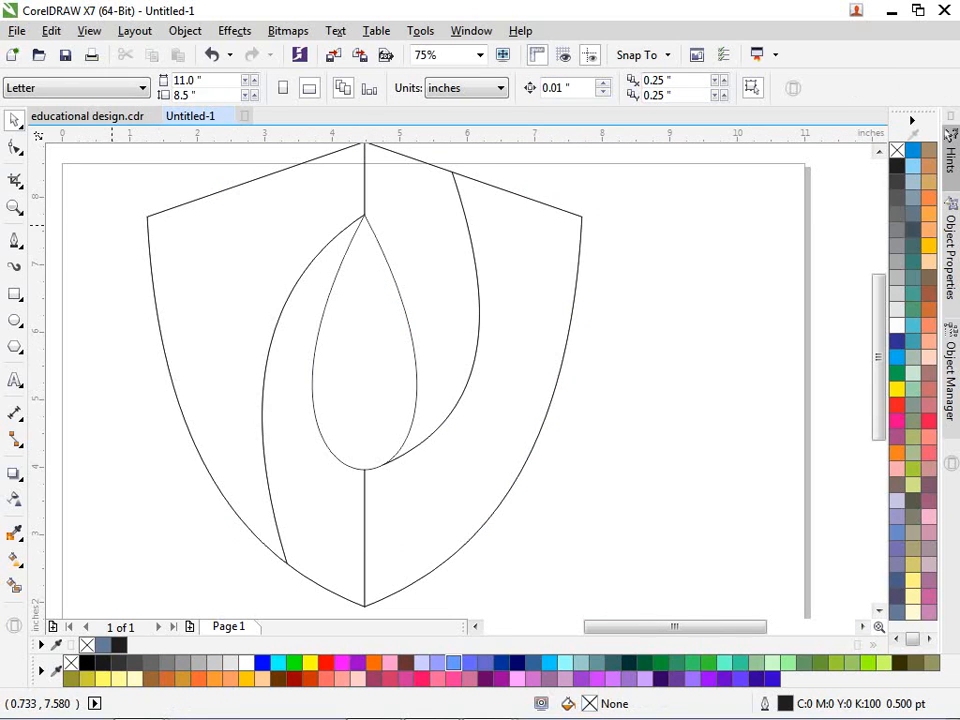
left_click(157, 317)
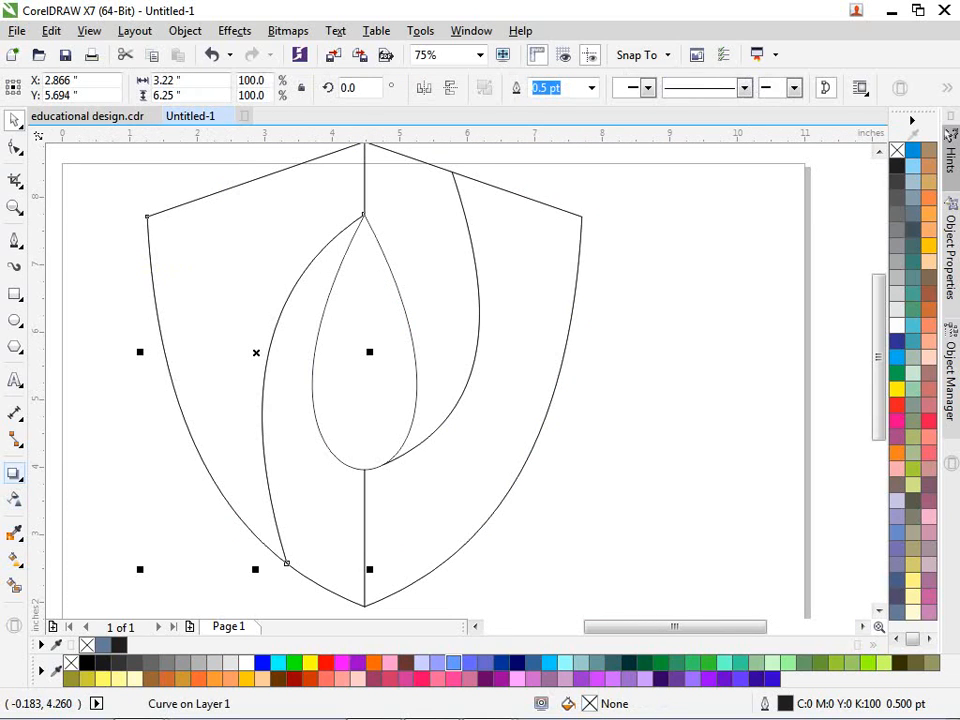
Step: Add an inside contour to the left shield piece and adjust its offset
left_click(14, 473)
left_click(96, 491)
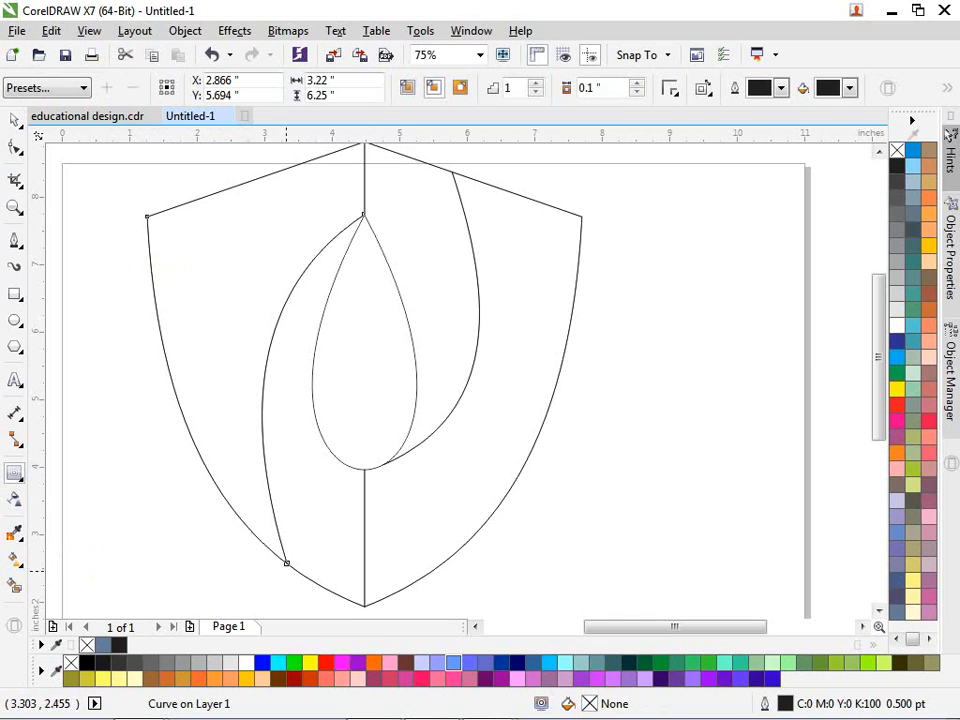
scroll(286, 563, "up", 5)
left_click_drag(277, 502, 257, 478)
scroll(199, 489, "down", 6)
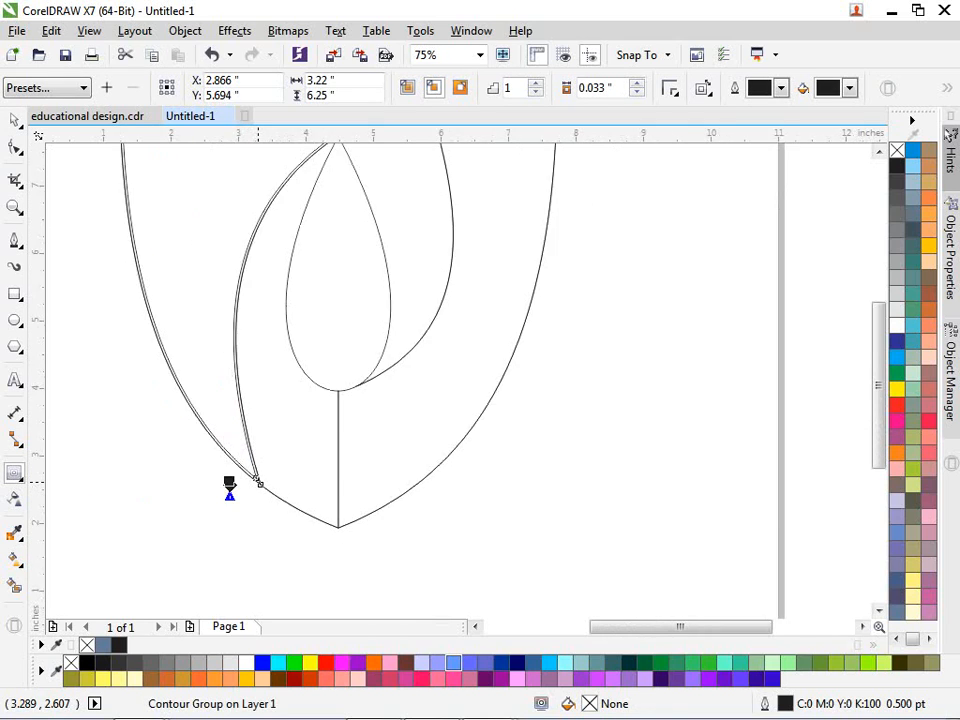
scroll(244, 484, "up", 5)
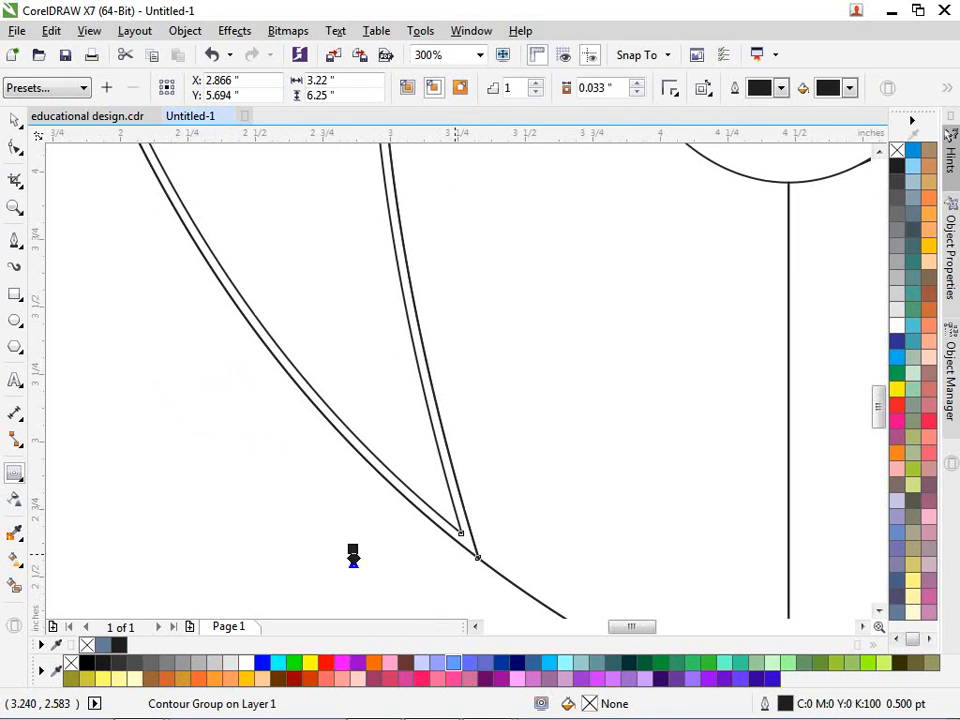
mouse_move(353, 550)
left_mouse_down()
mouse_move(351, 527)
mouse_move(353, 545)
left_mouse_up()
scroll(267, 468, "down", 2)
scroll(270, 441, "down", 2)
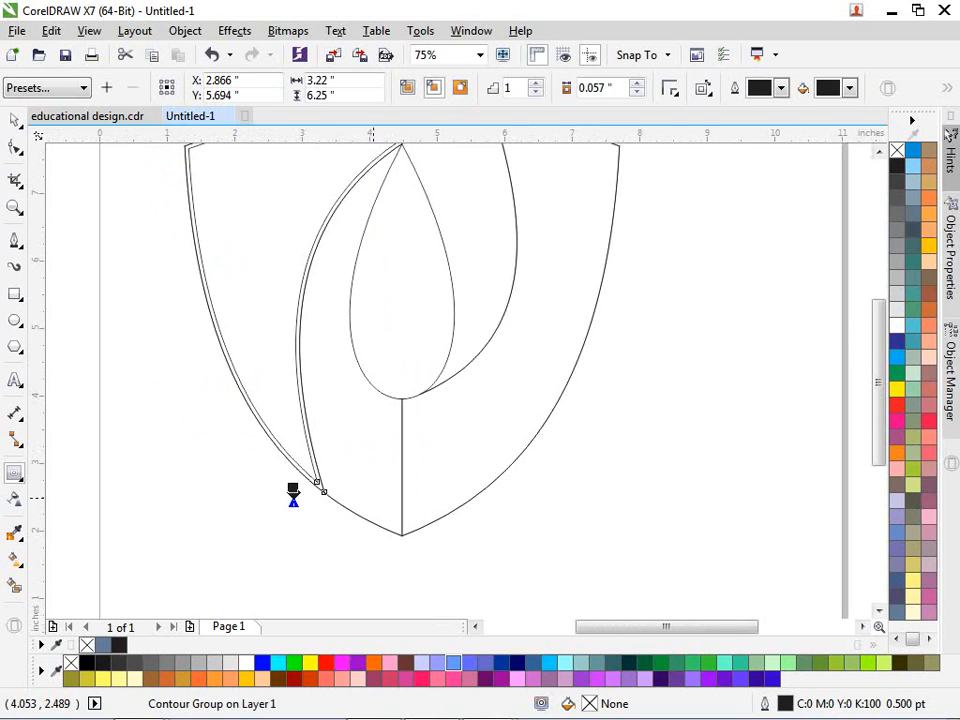
scroll(448, 512, "up", 2)
Step: Inset a thin 0.065" contour inside the right band's curve
left_click(398, 537)
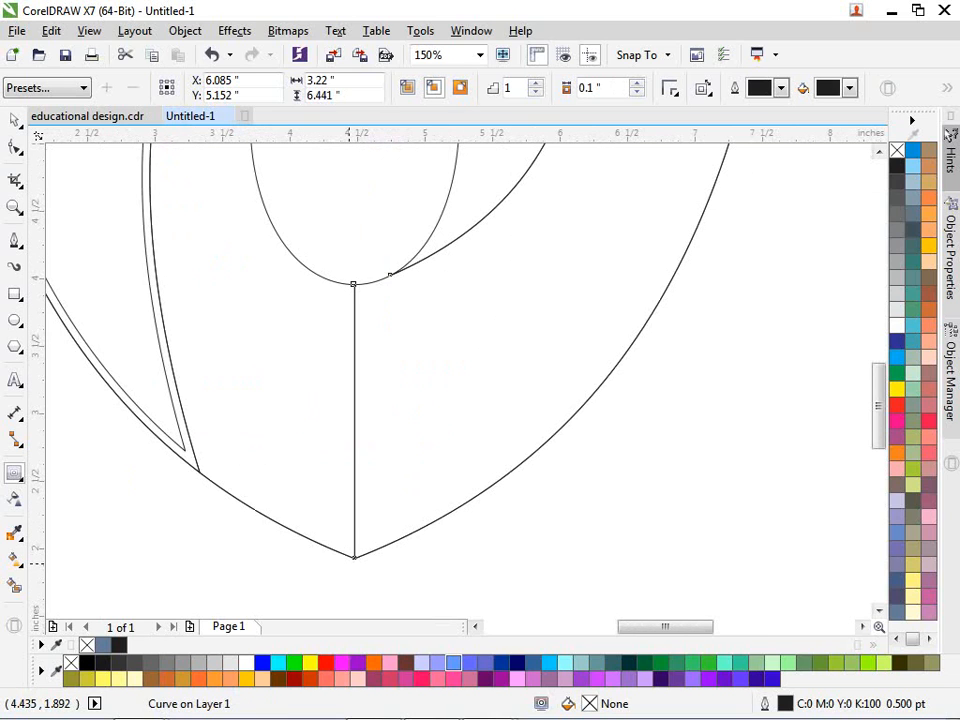
left_click_drag(353, 557, 570, 553)
scroll(463, 553, "down", 2)
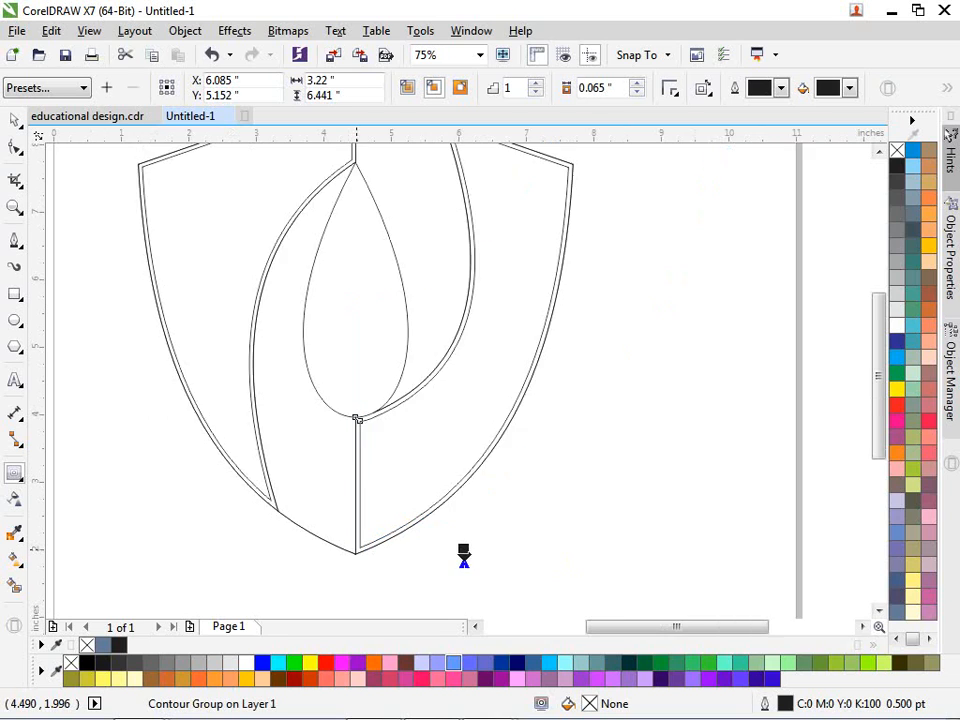
scroll(358, 470, "up", 1)
key("space")
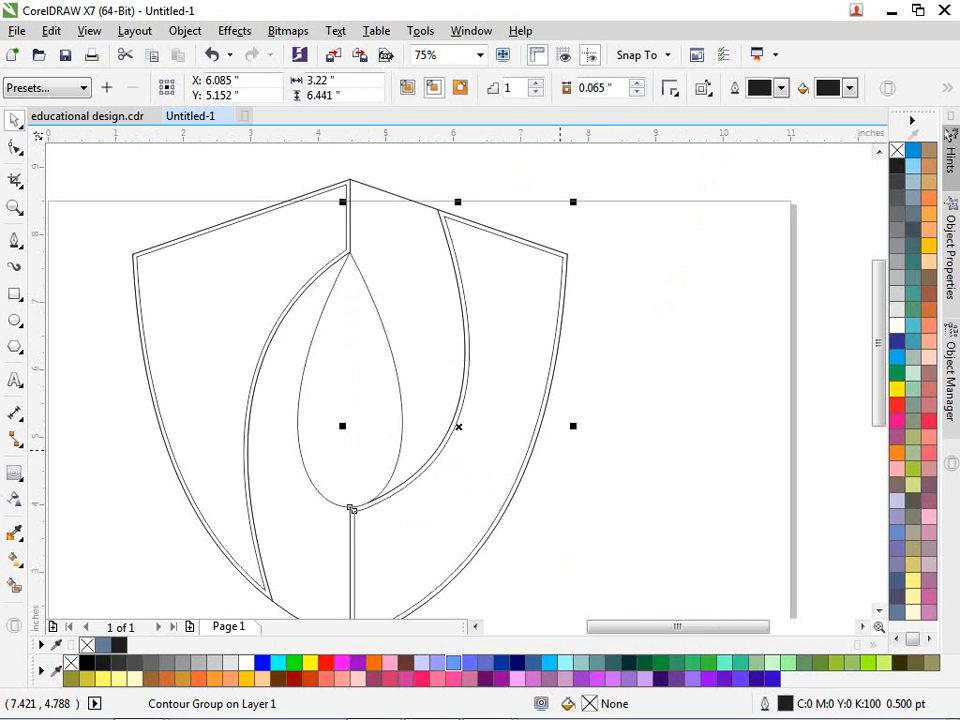
left_click(548, 452)
left_click(514, 468)
key("ctrl+a")
Step: Break the contour groups apart and confirm the left inner curve moves independently
left_click(185, 30)
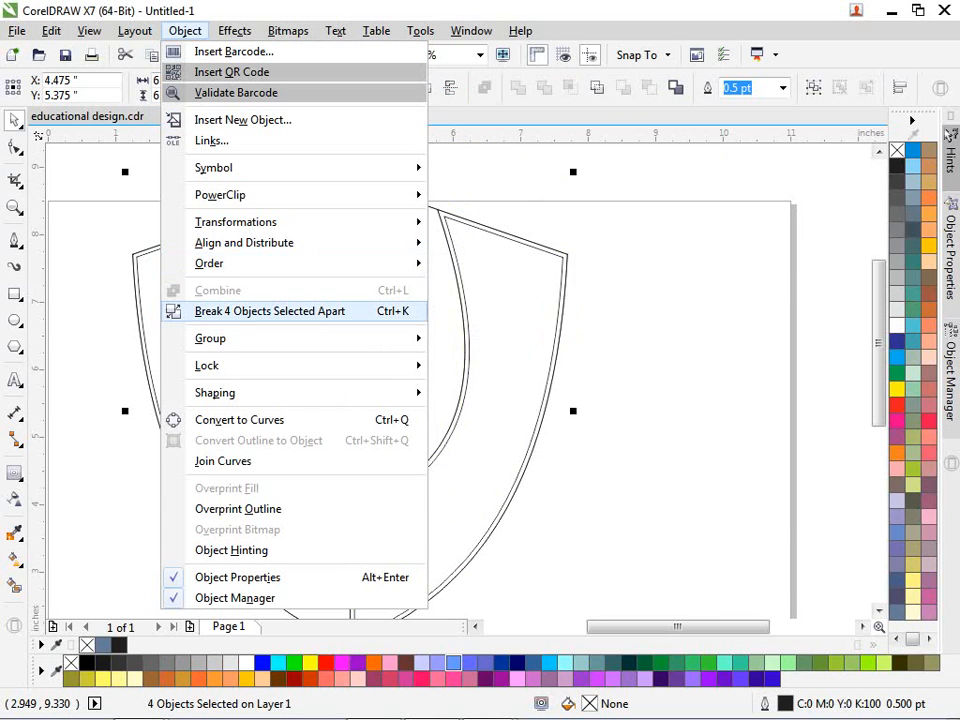
key("Escape")
left_click_drag(275, 235, 285, 185)
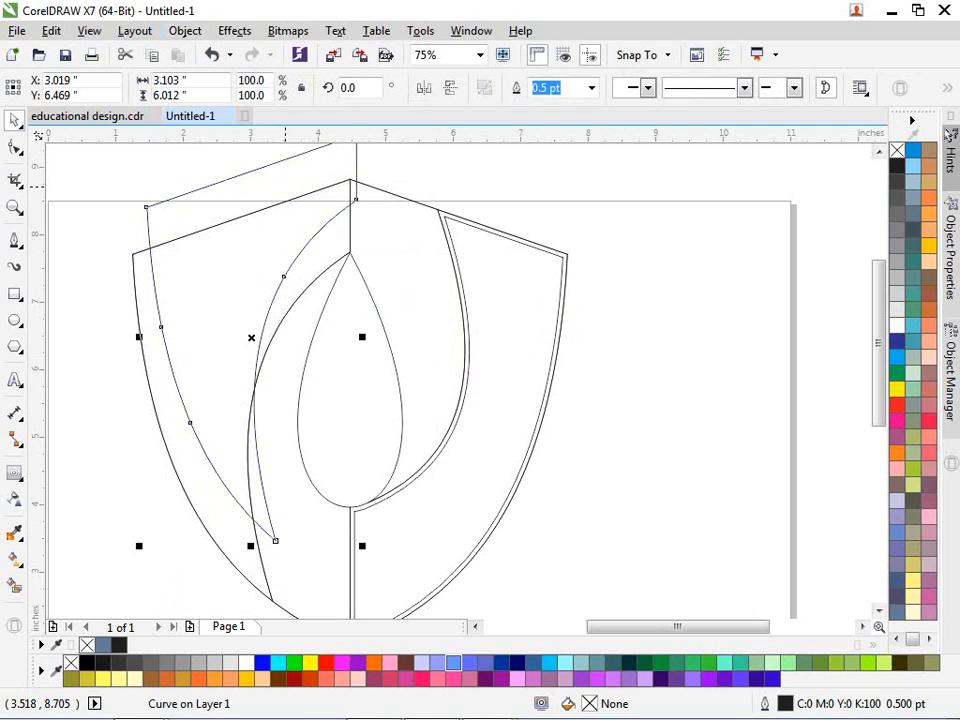
key("ctrl+z")
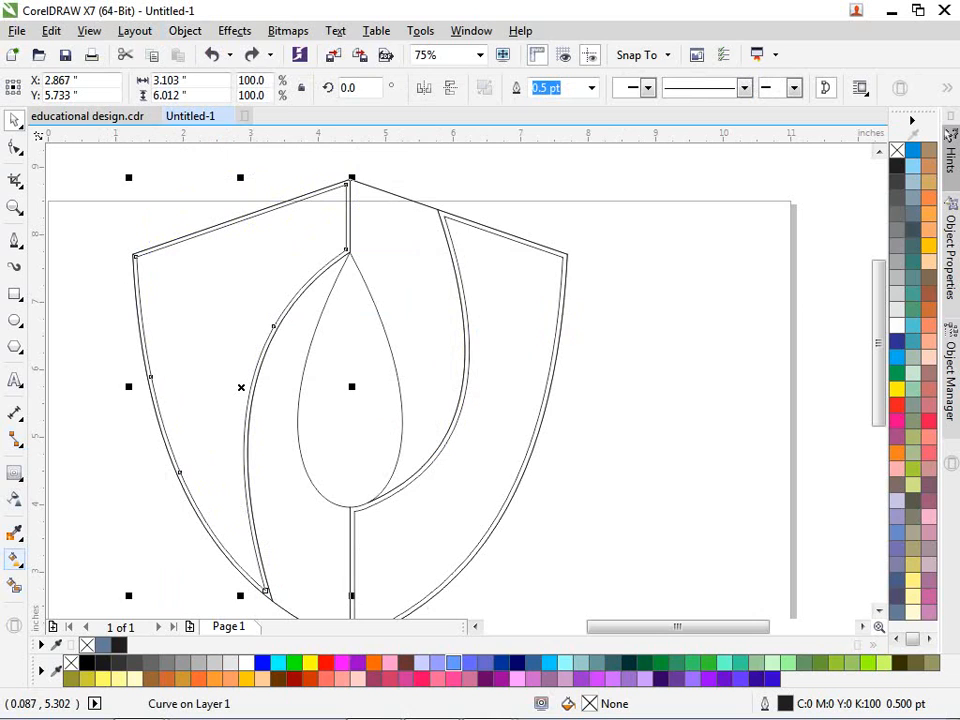
left_click(14, 560)
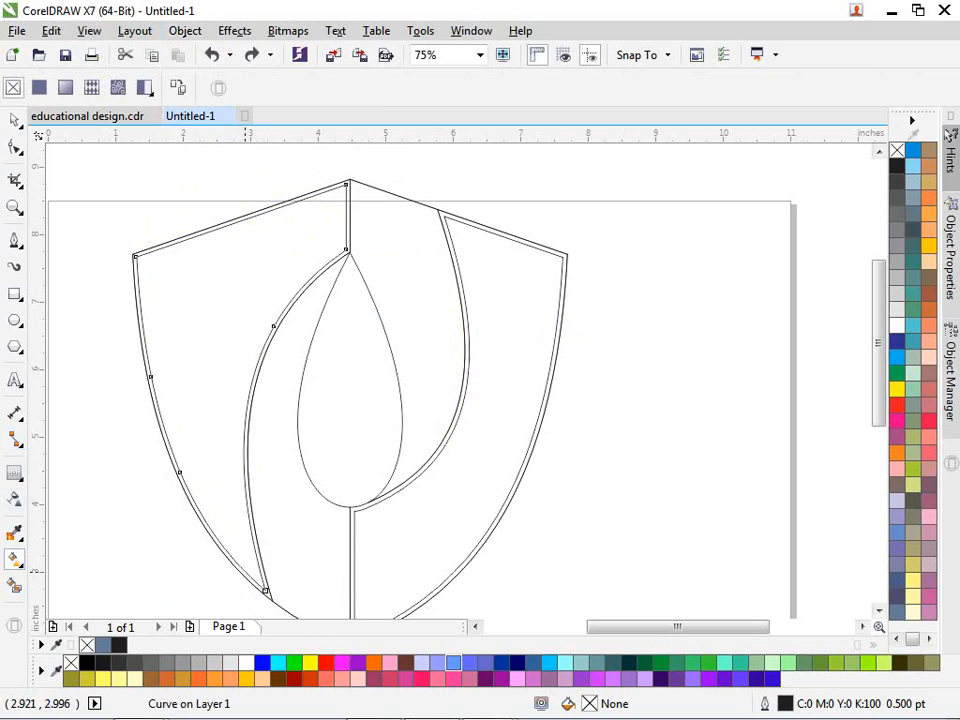
Step: Apply a fountain fill across the left band and make its bottom stop dark red
left_click_drag(256, 575, 334, 188)
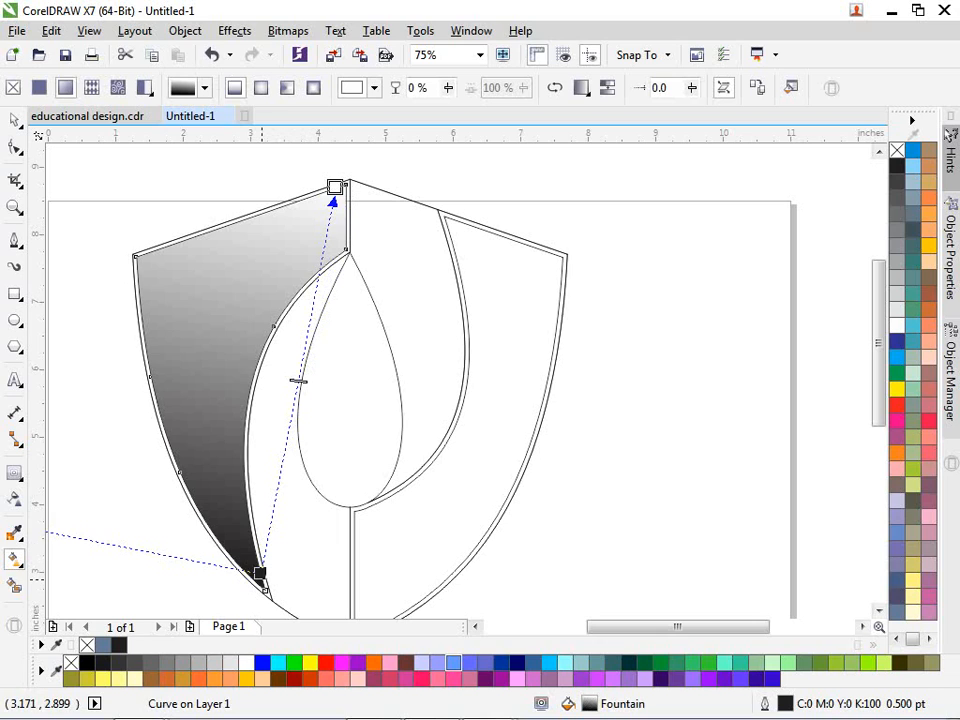
left_click(259, 573)
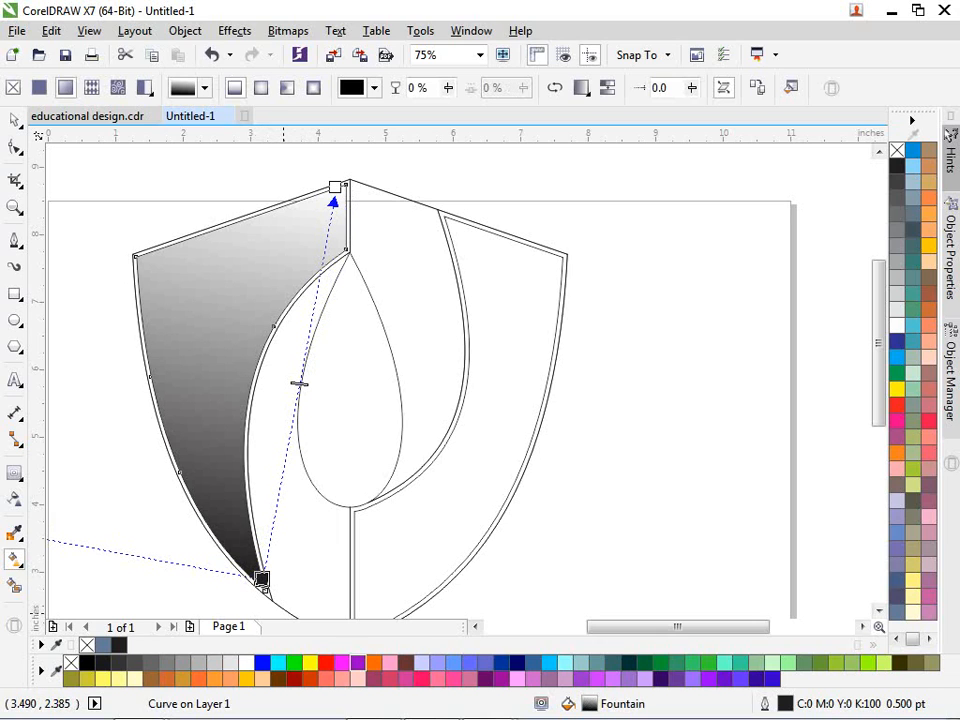
left_click(294, 678)
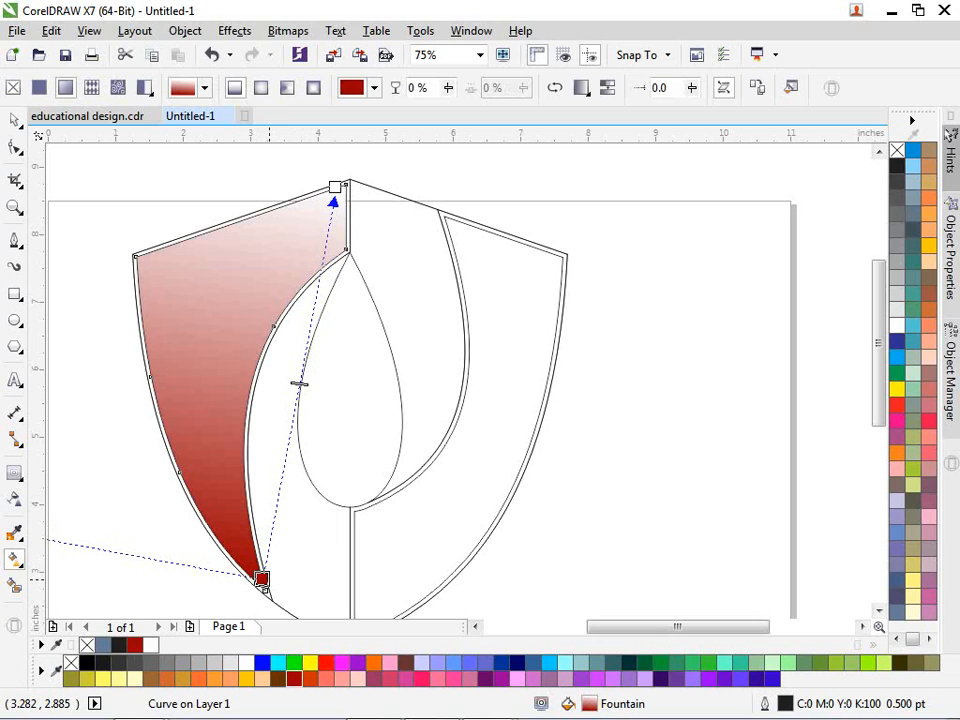
double_click(261, 578)
left_click_drag(391, 465, 382, 490)
Step: Add a #990000 middle stop and set the top stop to a sampled light grey
double_click(296, 394)
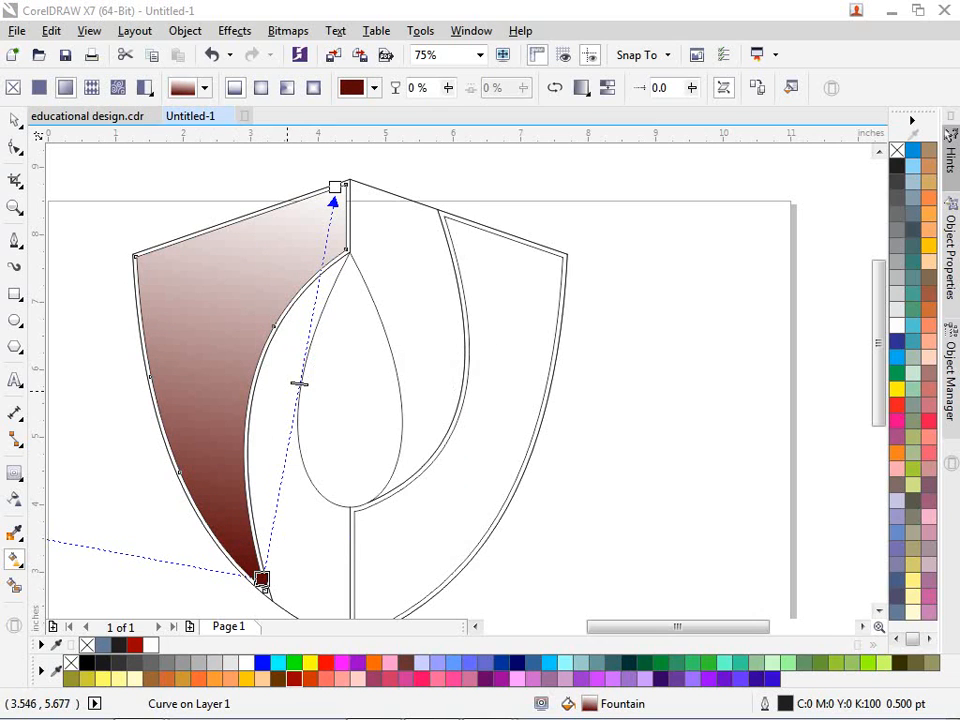
double_click(296, 394)
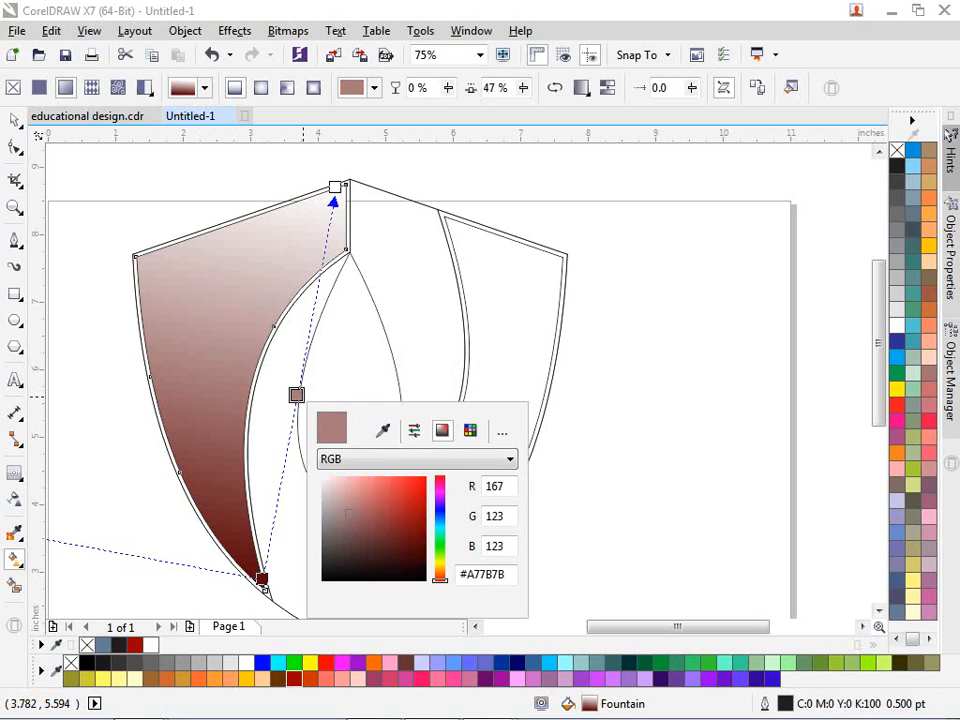
left_click(295, 678)
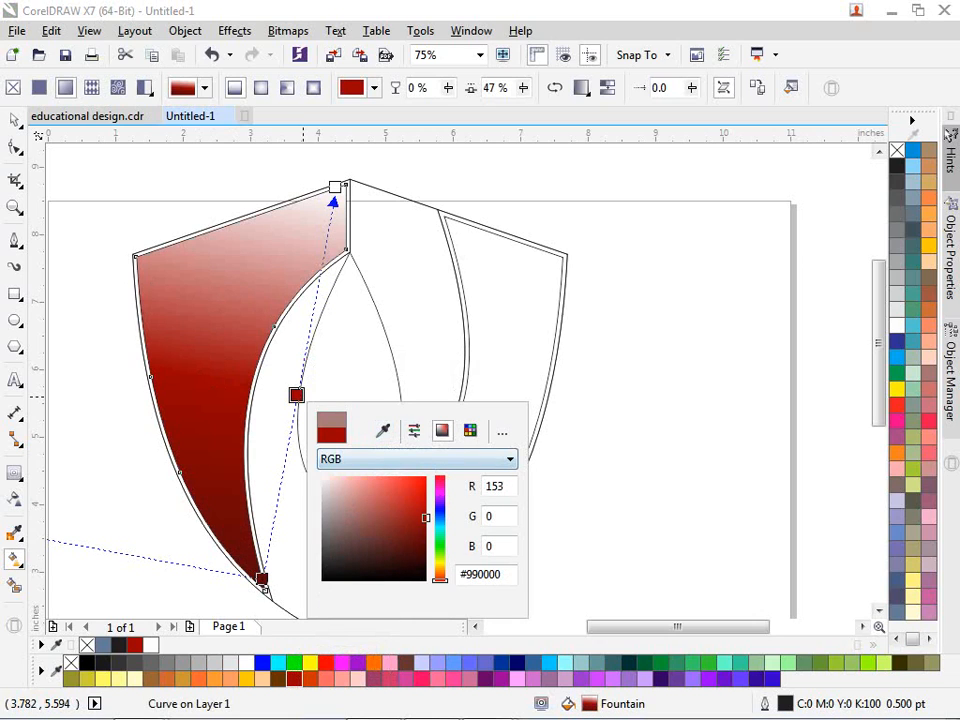
left_click(335, 187)
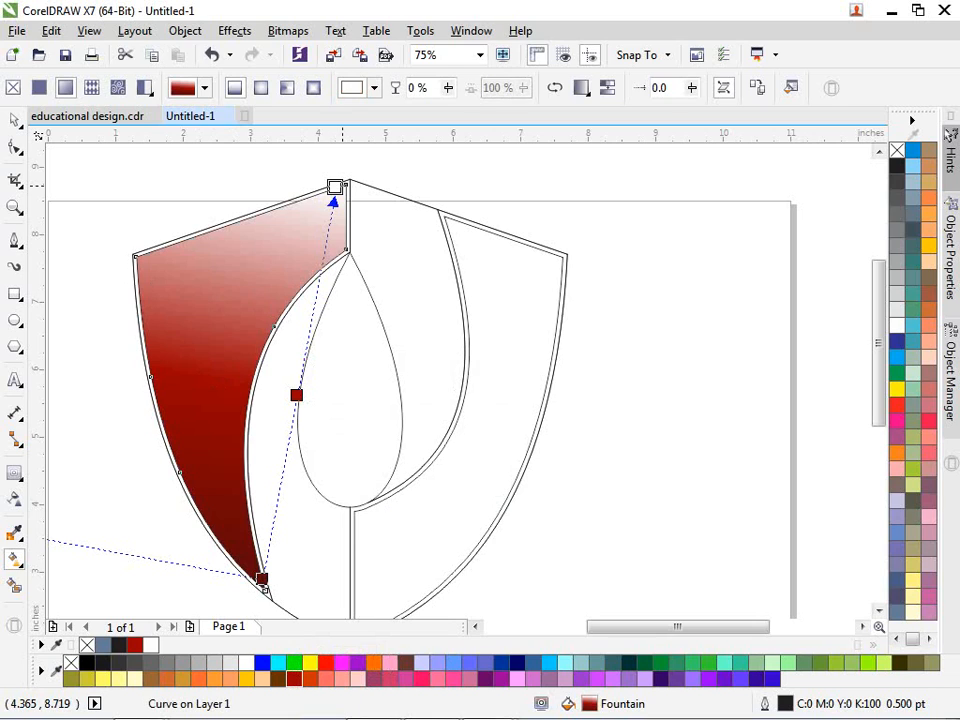
double_click(335, 187)
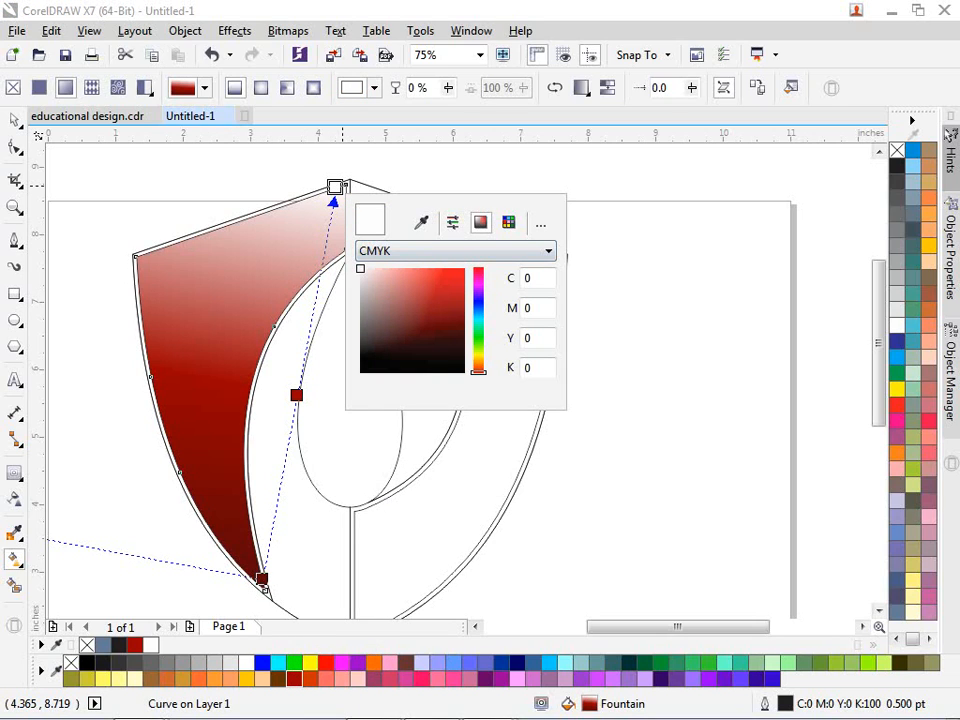
left_click(421, 222)
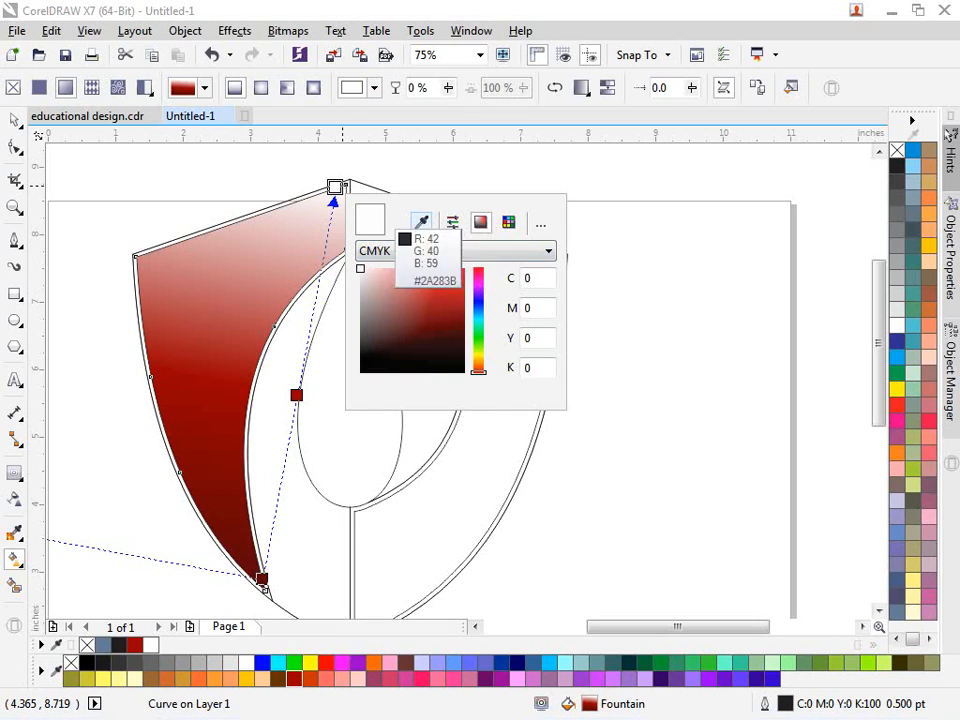
left_click(20, 138)
left_click(15, 120)
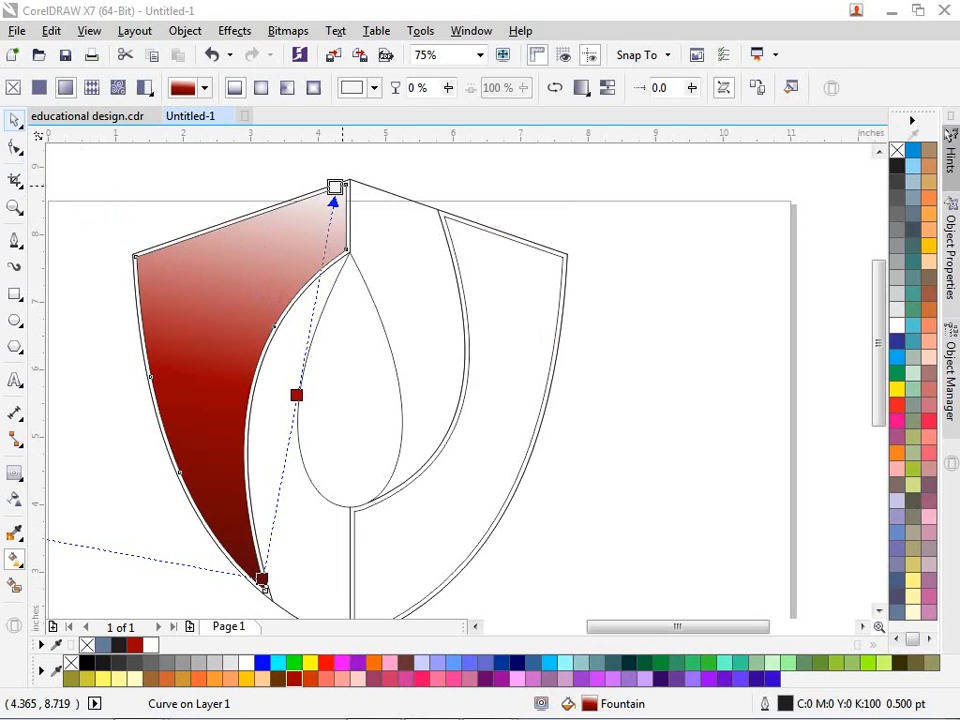
key("Escape")
left_click(197, 259)
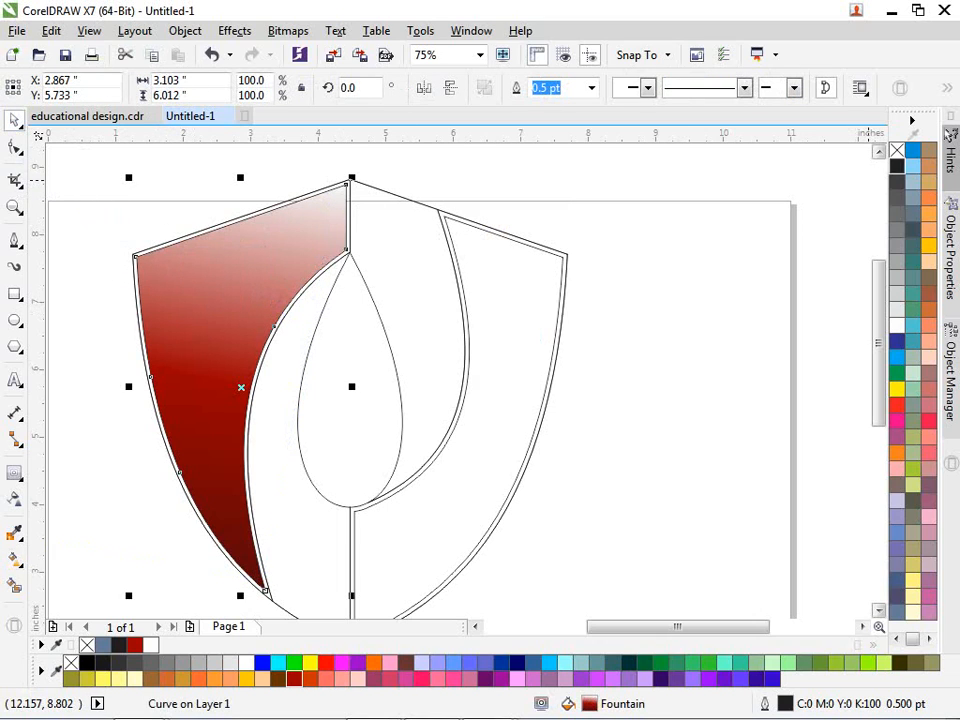
Step: Clear the red fountain fill from the left band
left_click(896, 150)
key("Escape")
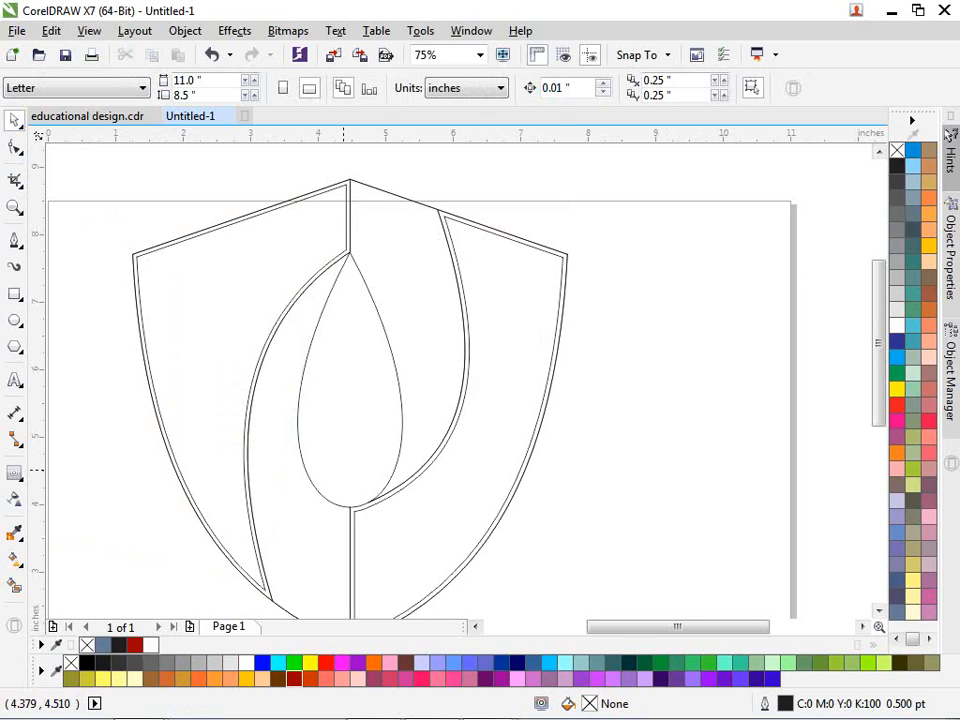
scroll(340, 469, "down", 1)
scroll(345, 514, "up", 1)
Step: Select the right band's outer shield curve
left_click(345, 516)
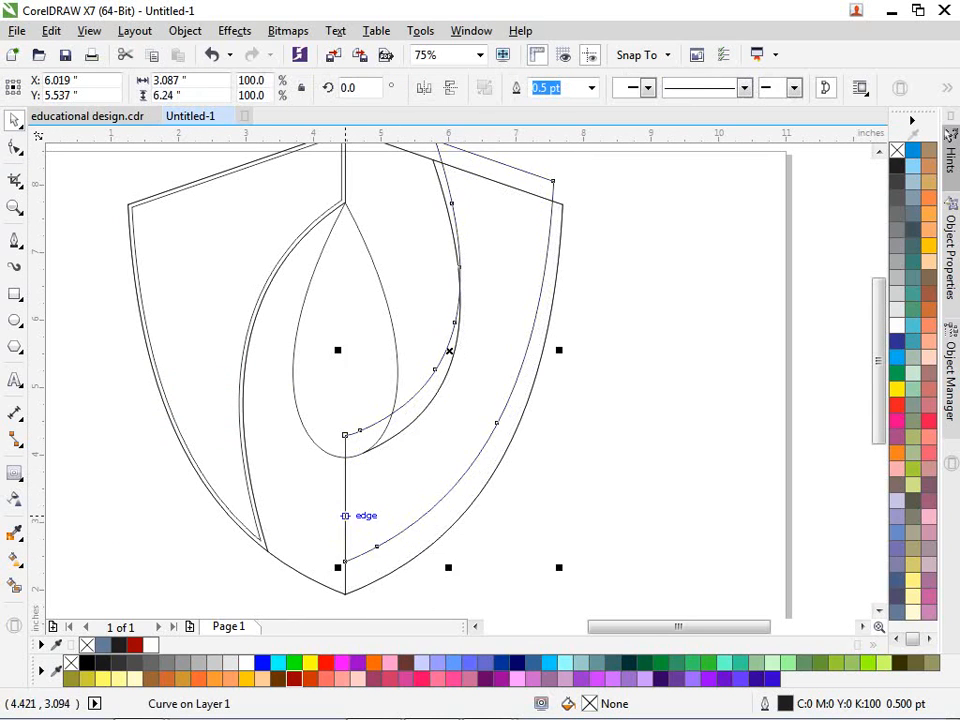
scroll(362, 582, "up", 2)
left_click(288, 577)
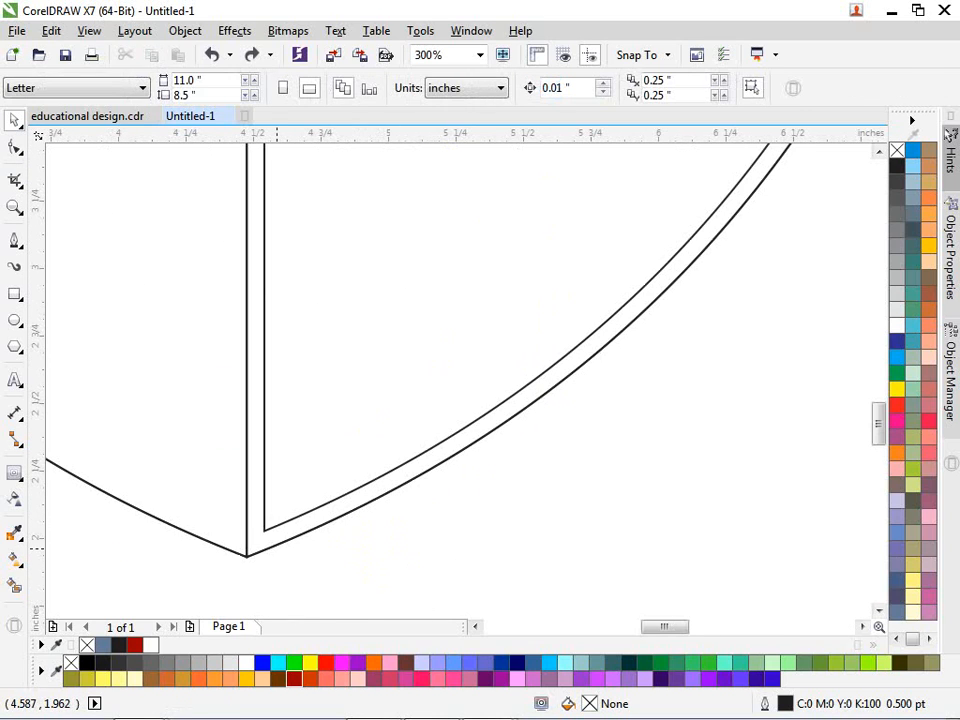
left_click(291, 567)
scroll(317, 549, "down", 2)
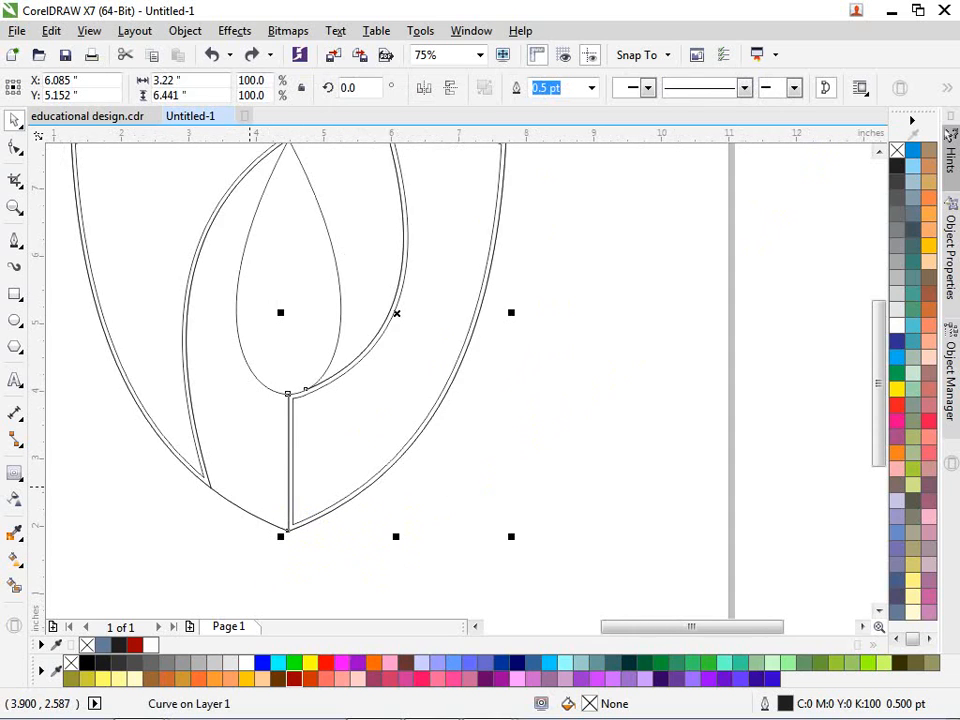
scroll(250, 486, "down", 1)
scroll(138, 484, "up", 1)
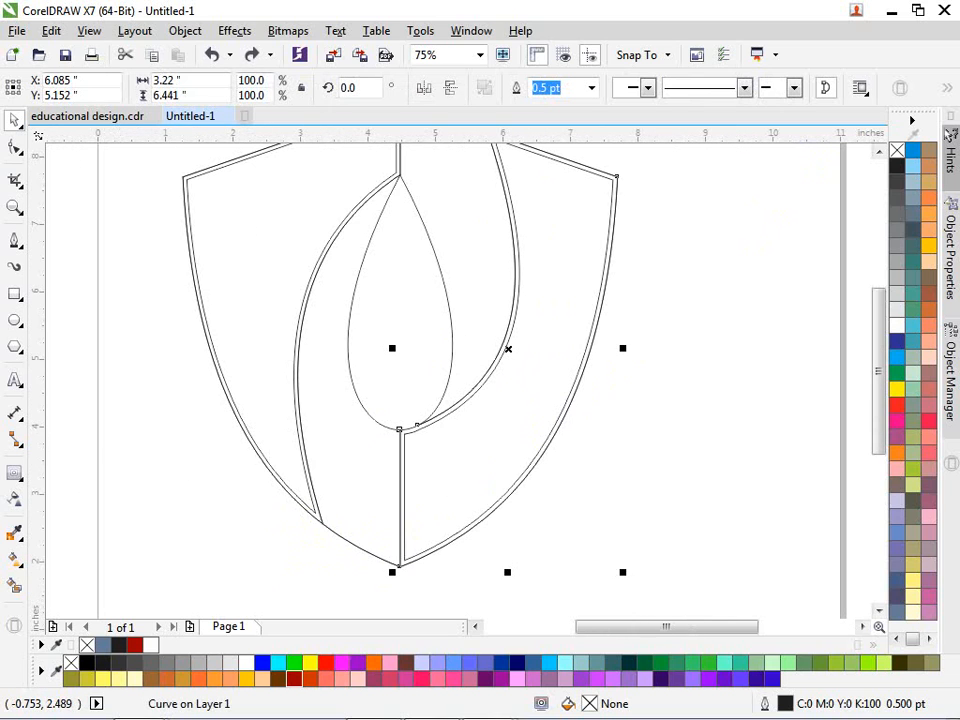
left_click(14, 558)
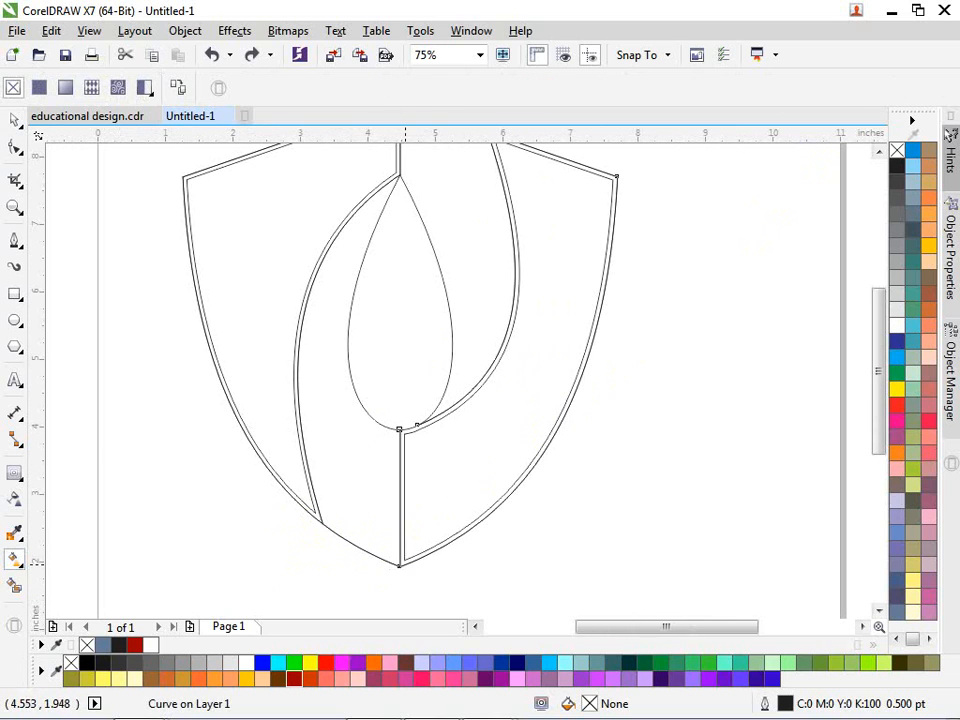
Step: Apply a fountain fill across the right band with a dark red #690101 bottom stop
left_click_drag(404, 565, 611, 178)
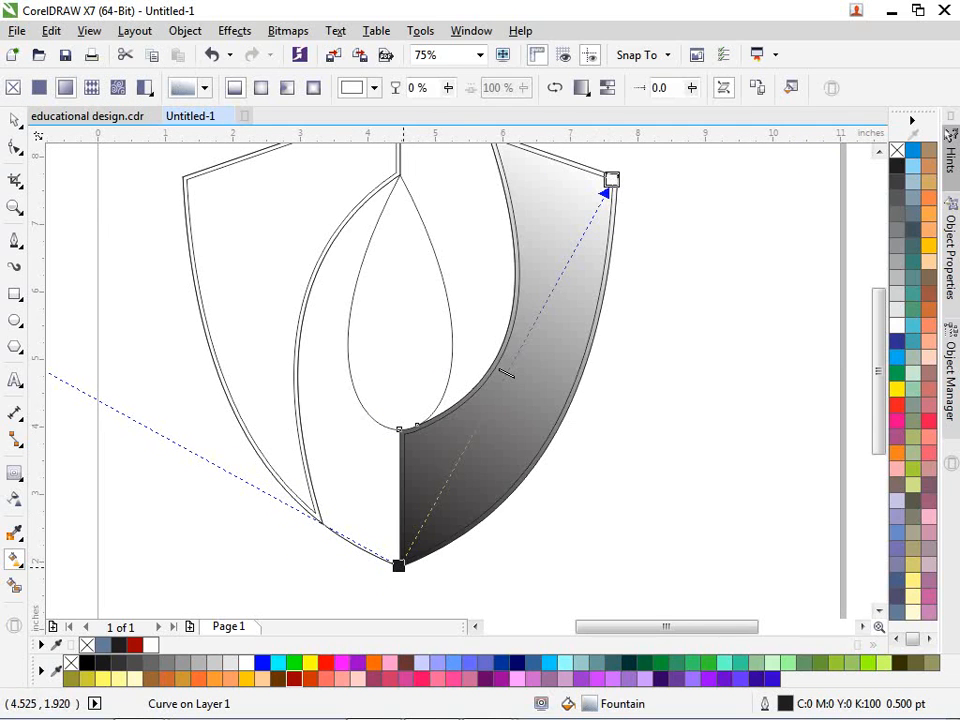
left_click(399, 565)
left_click(294, 678)
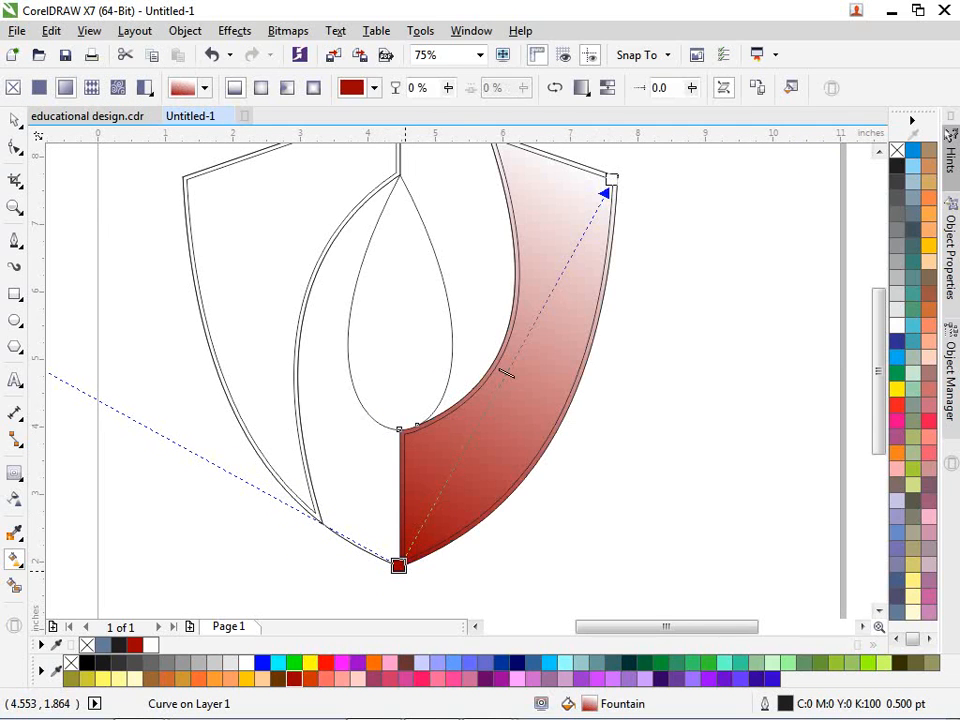
double_click(399, 565)
left_click(526, 479)
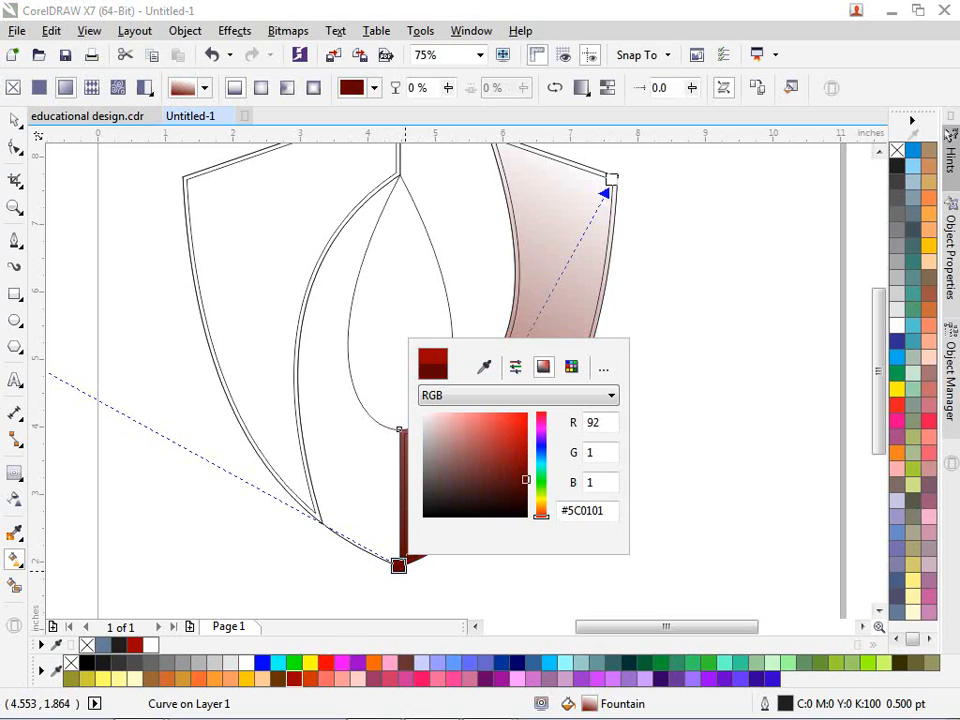
left_click(526, 473)
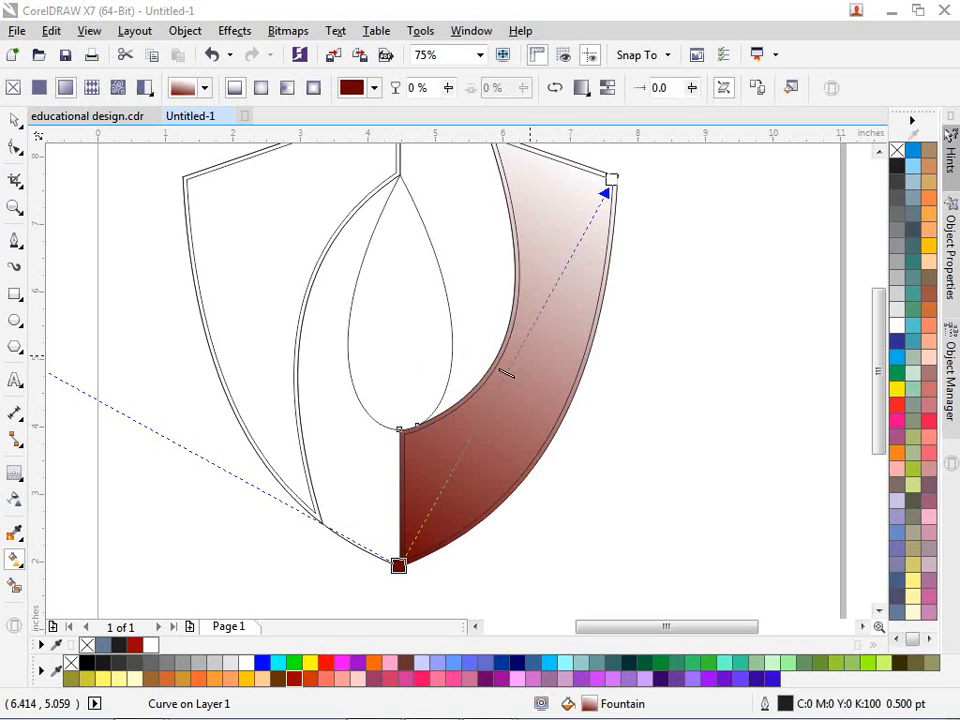
Step: Move the gradient midpoint to 55% as Ruby Red and make the top stop red
left_click_drag(507, 373, 515, 353)
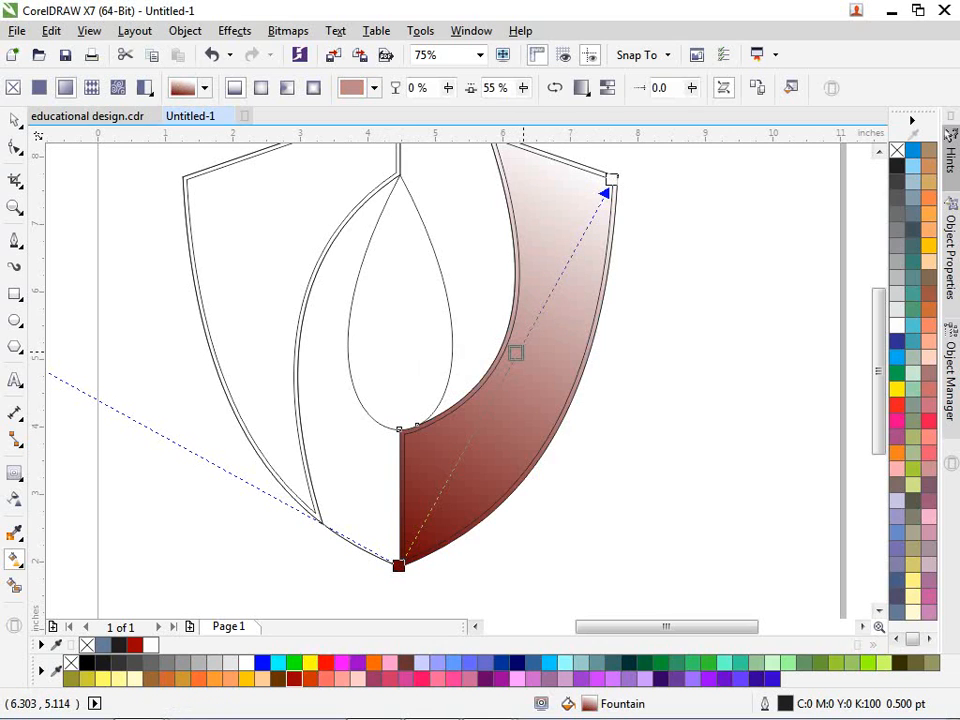
left_click(515, 353)
left_click(601, 391)
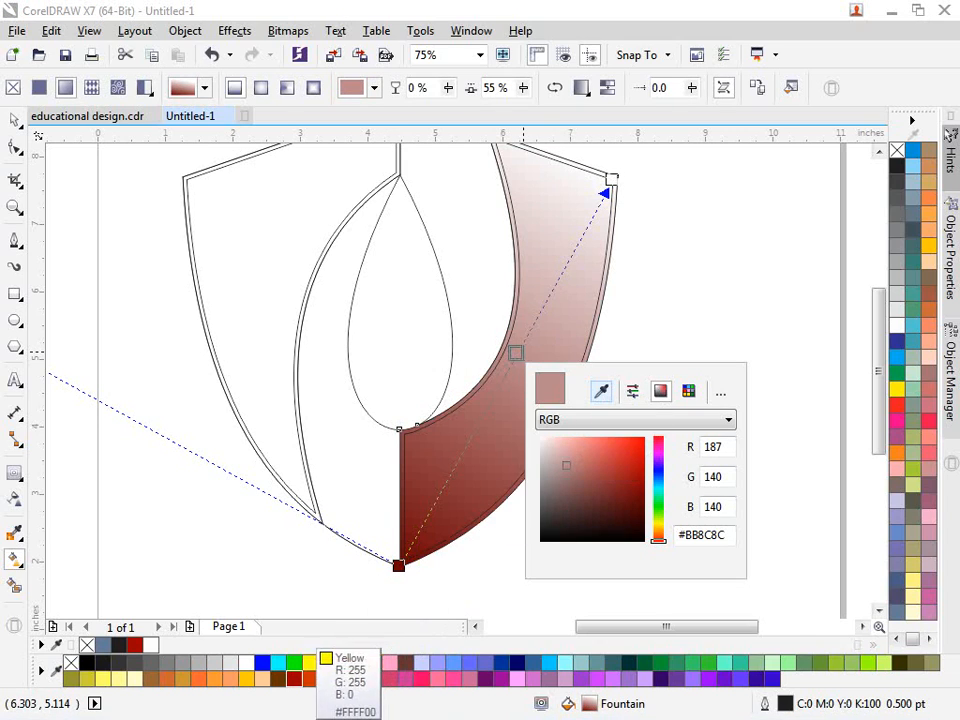
left_click(294, 678)
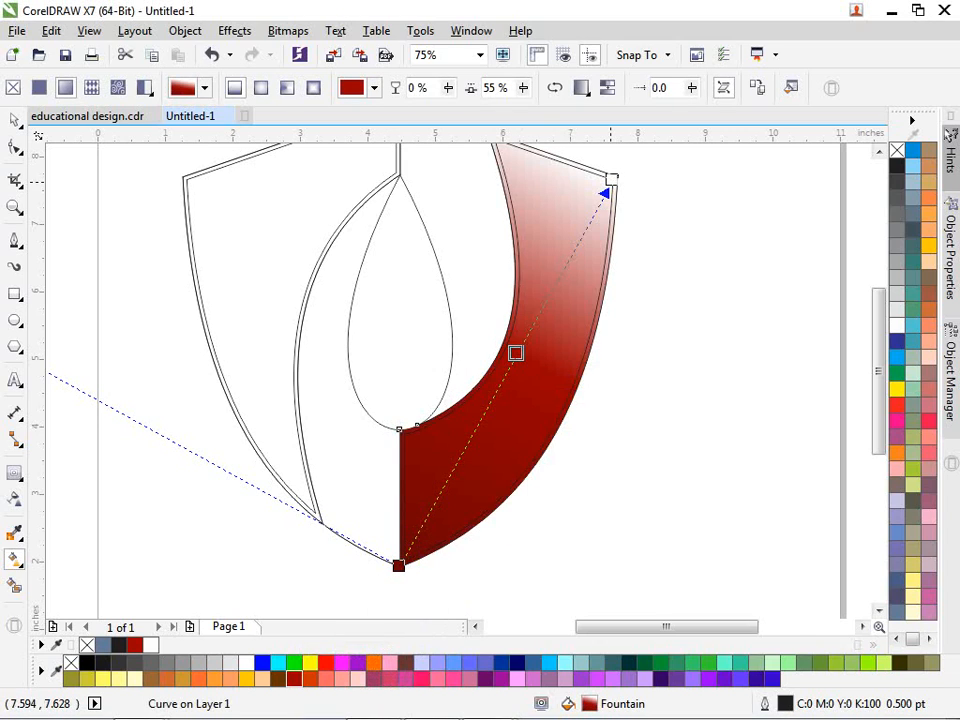
left_click(611, 179)
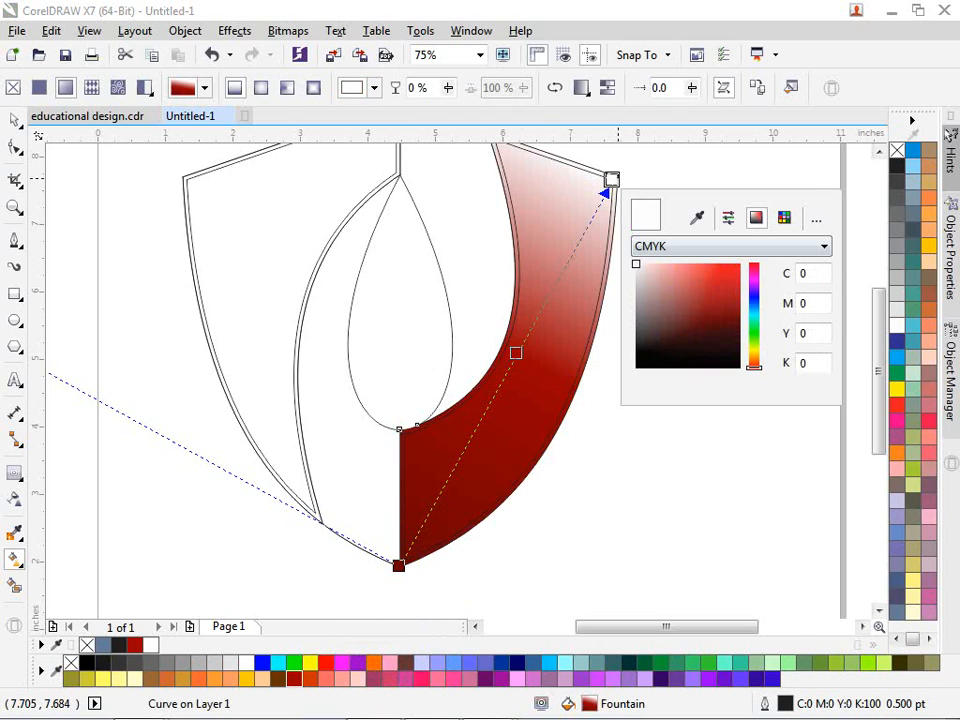
left_click(740, 266)
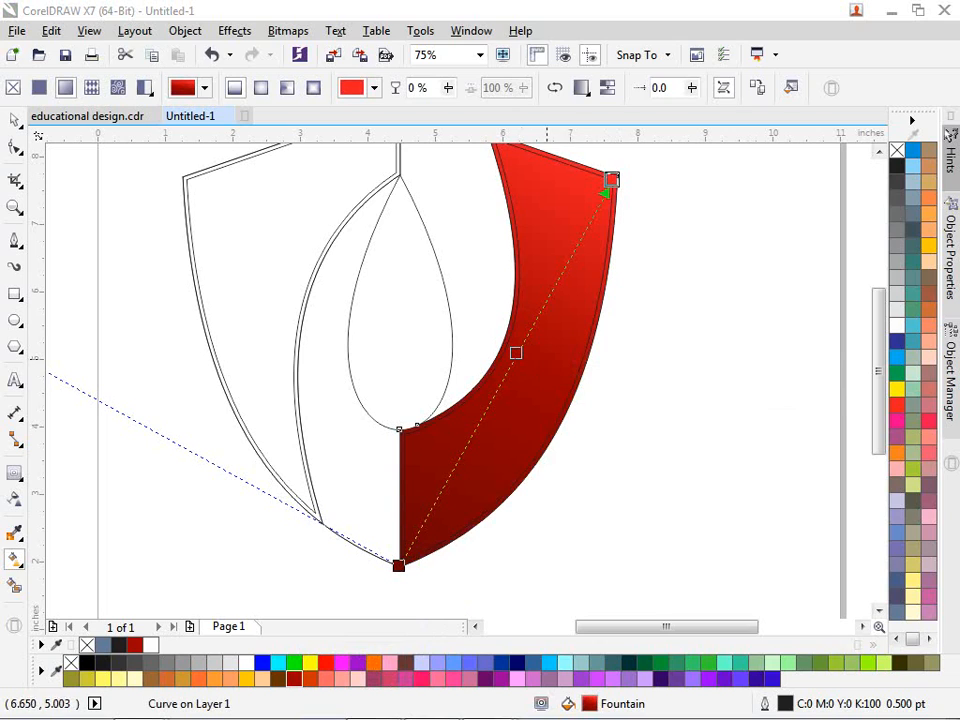
key("Escape")
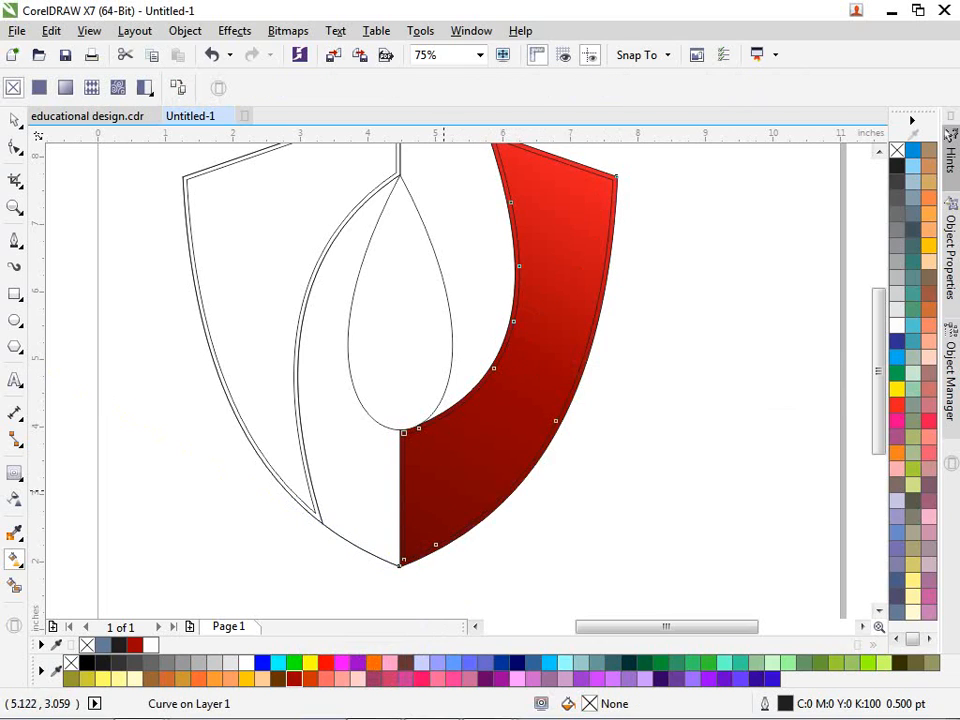
Step: Give the inner band a linear fountain fill starting in Ruby Red
left_click_drag(405, 555, 662, 213)
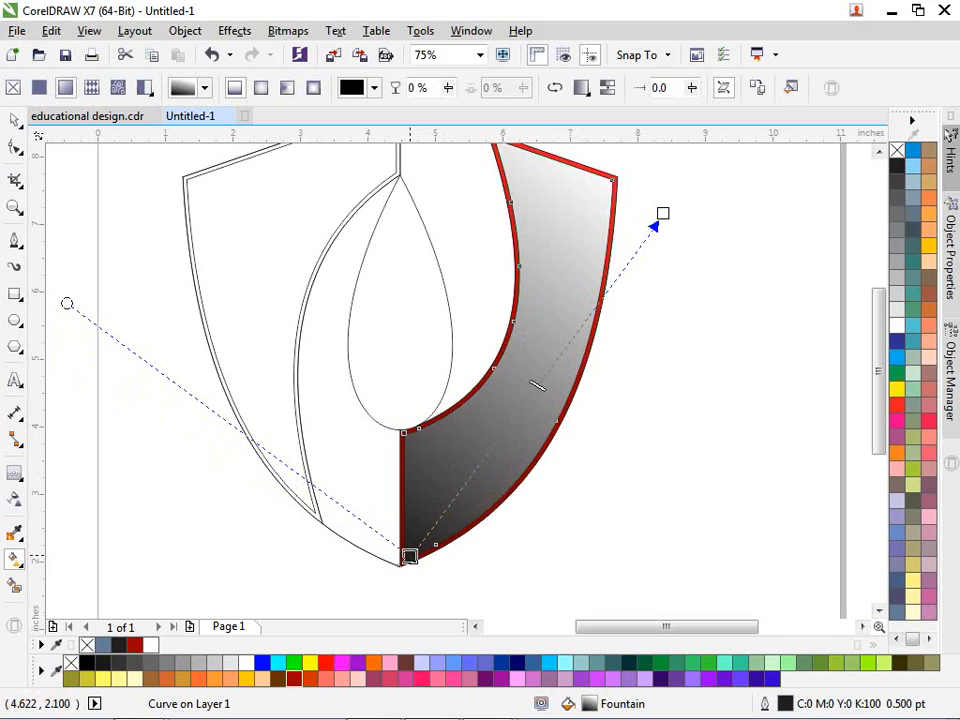
left_click(409, 555)
left_click(494, 358)
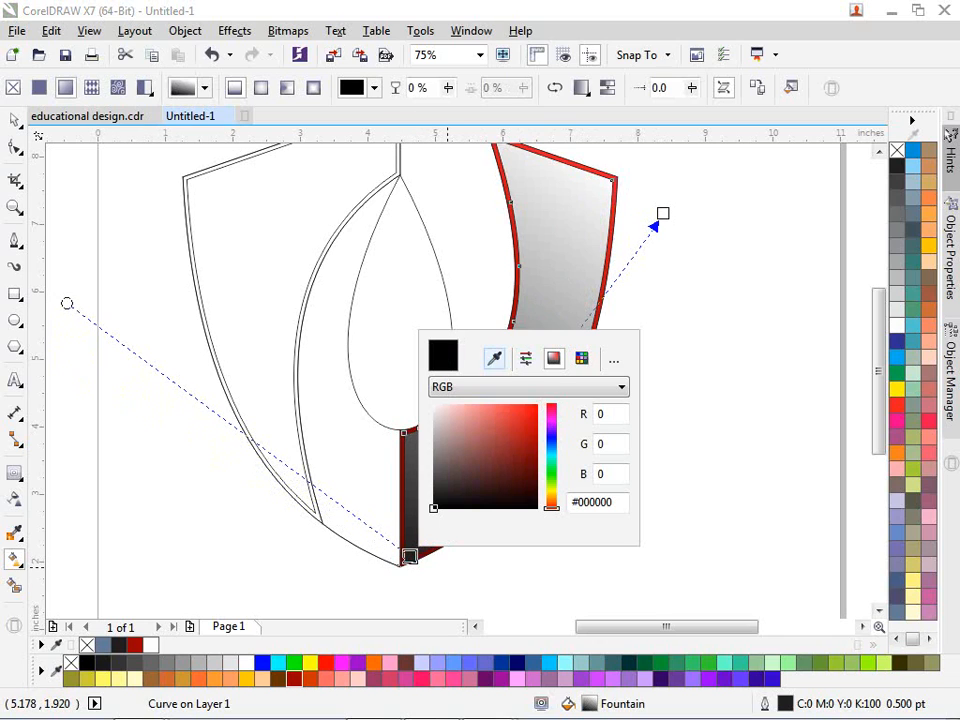
left_click(293, 678)
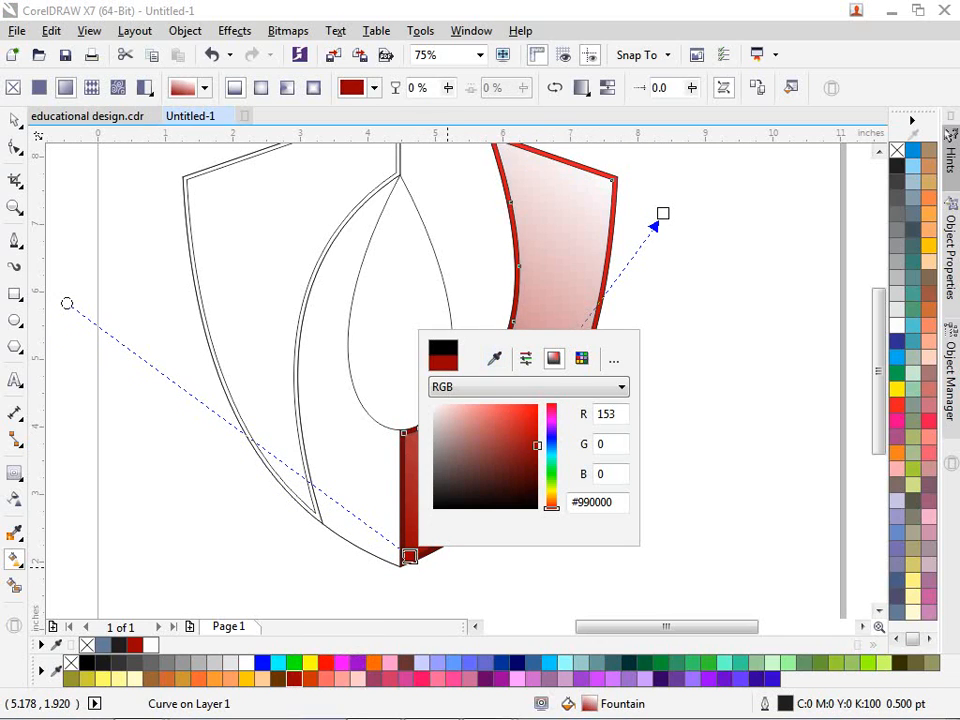
Step: Adjust the gradient's end point and set its end colour to Brick Red
left_click_drag(662, 213, 685, 220)
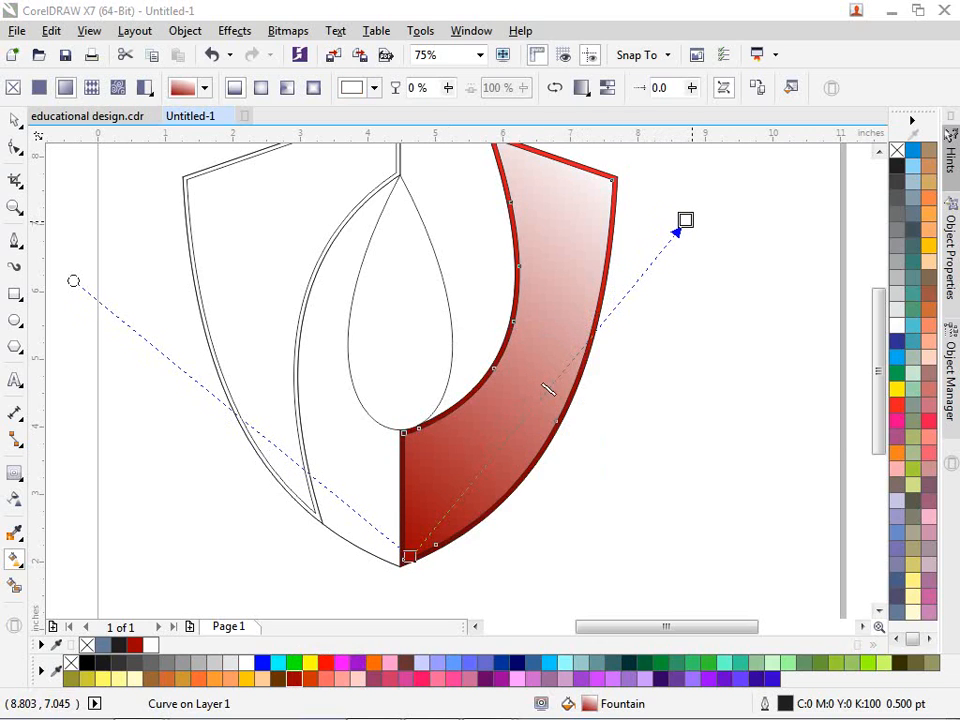
mouse_move(790, 320)
left_mouse_down()
mouse_move(813, 306)
mouse_move(781, 319)
left_mouse_up()
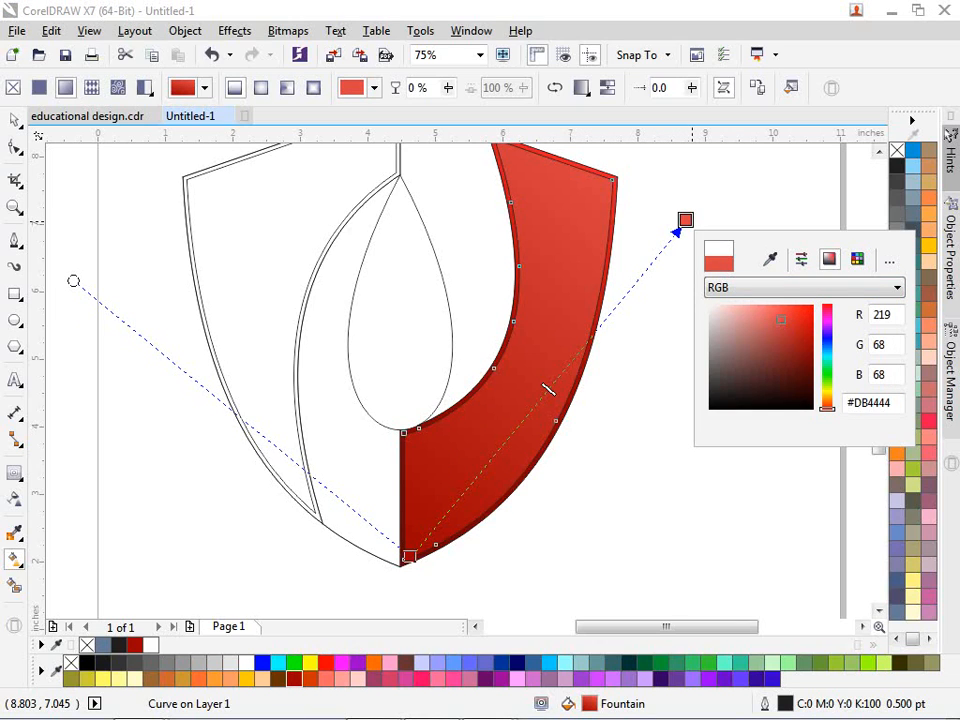
left_click(770, 259)
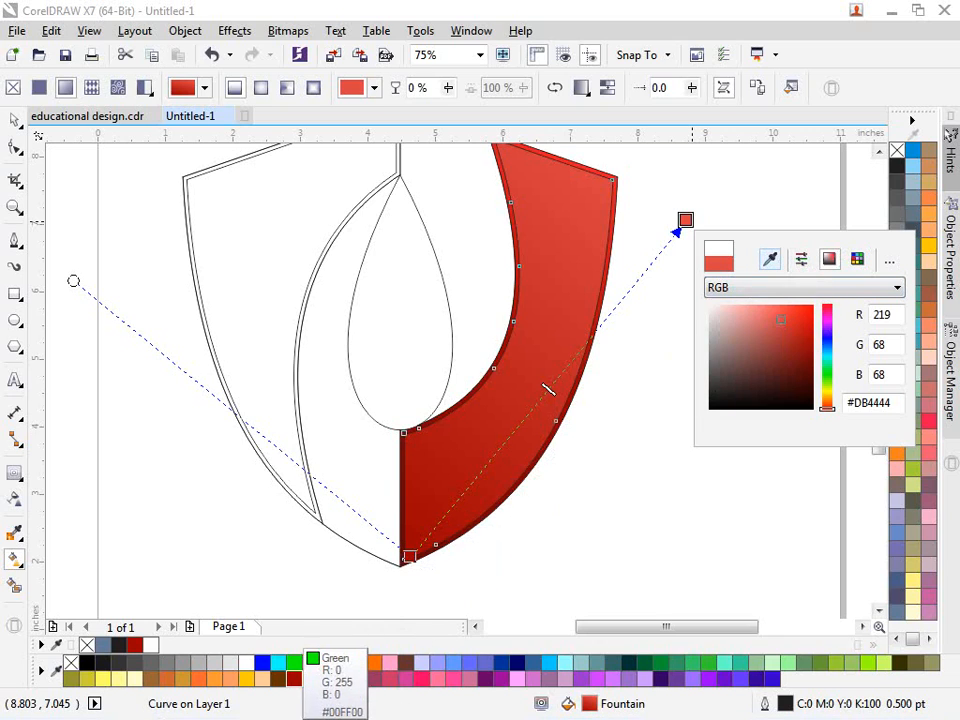
left_click(315, 662)
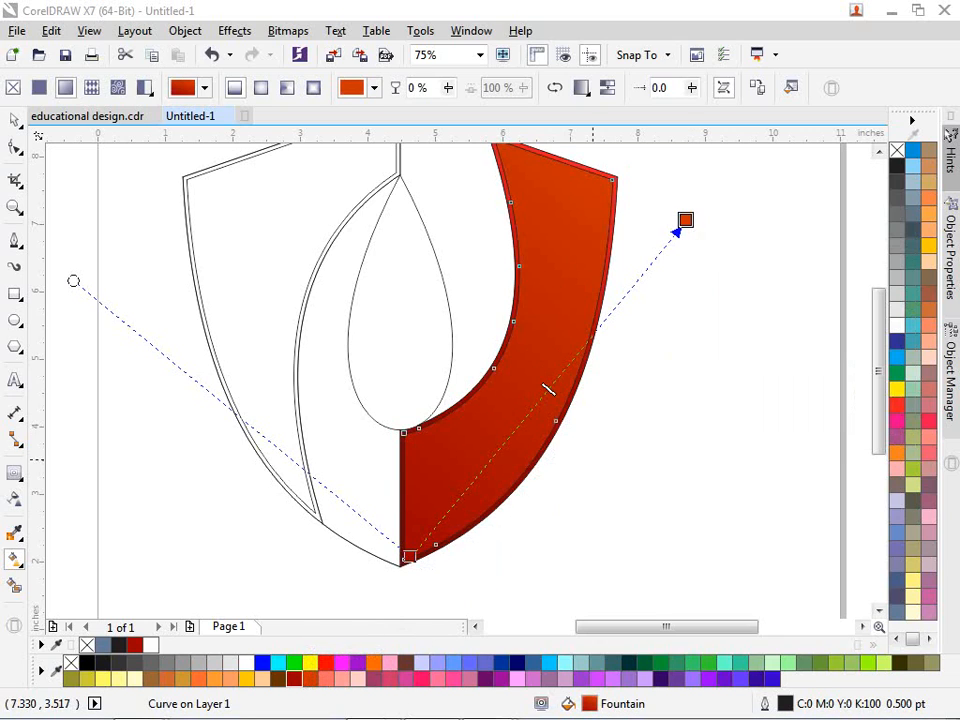
left_click(15, 119)
left_click(673, 407)
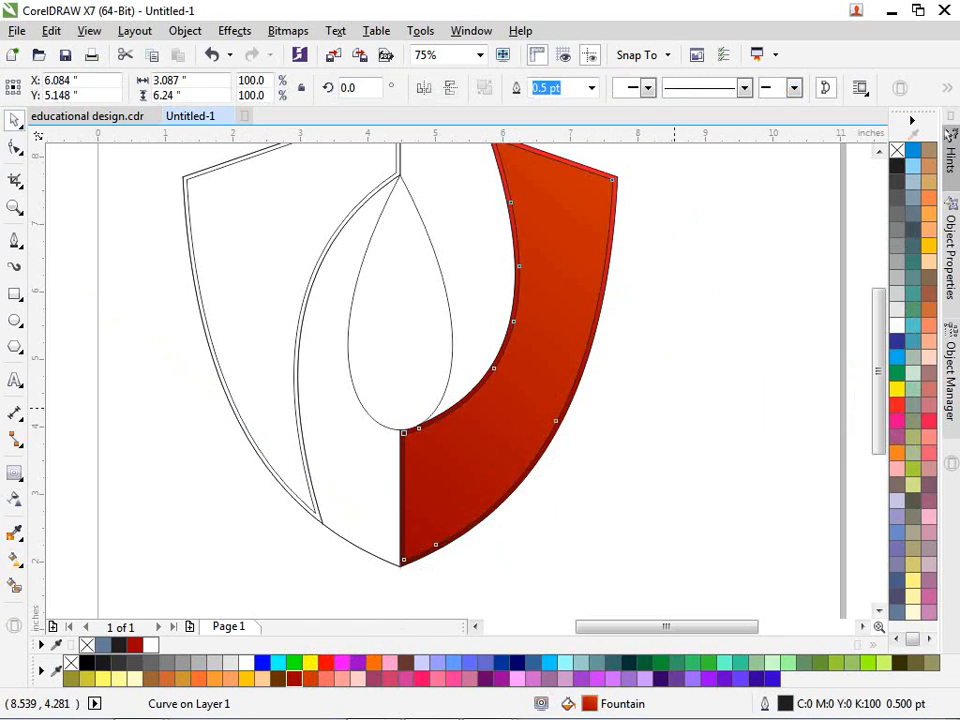
scroll(504, 438, "down", 1)
scroll(504, 438, "up", 1)
left_click(555, 241)
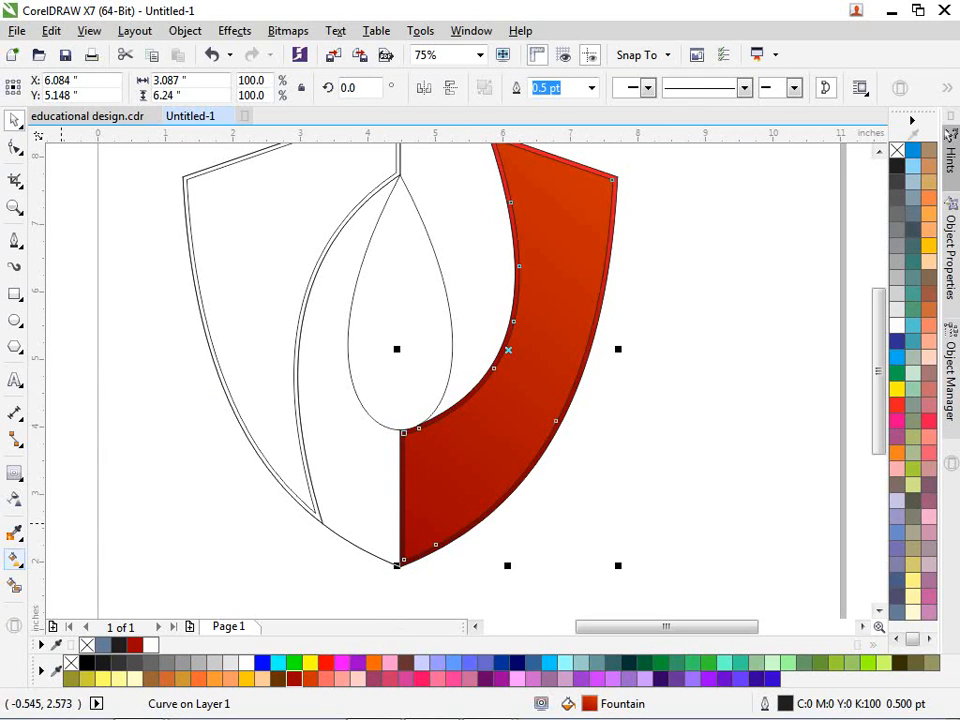
left_click(614, 161)
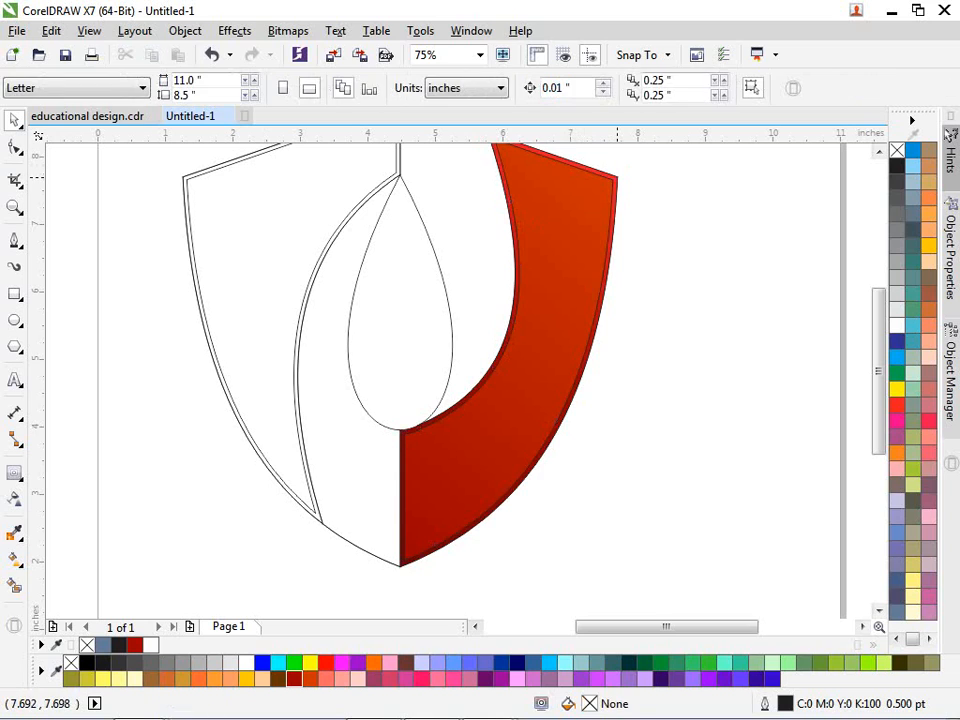
Step: Set the outer red band's top gradient stop to orange-red #FF4000
mouse_move(617, 178)
left_mouse_down()
mouse_move(626, 183)
mouse_move(617, 178)
left_mouse_up()
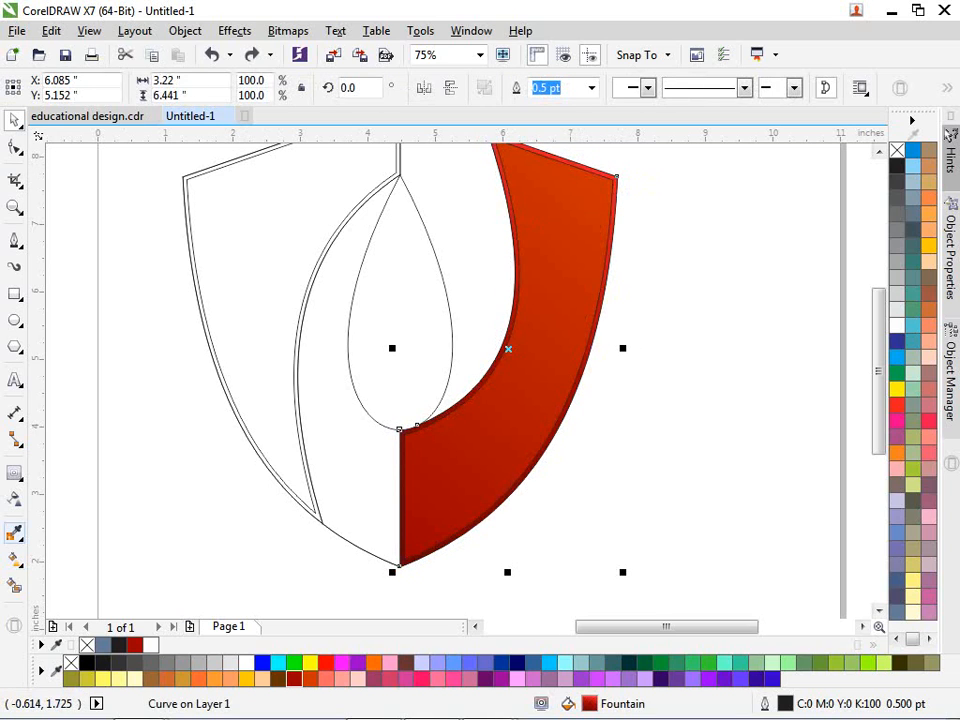
left_click(14, 558)
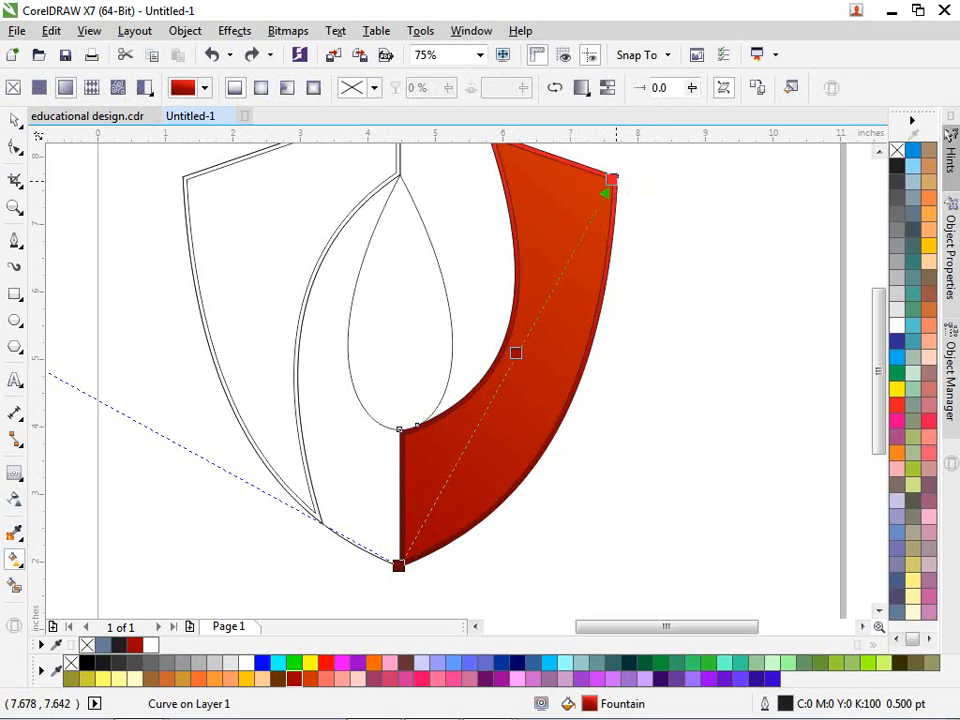
left_click(612, 179)
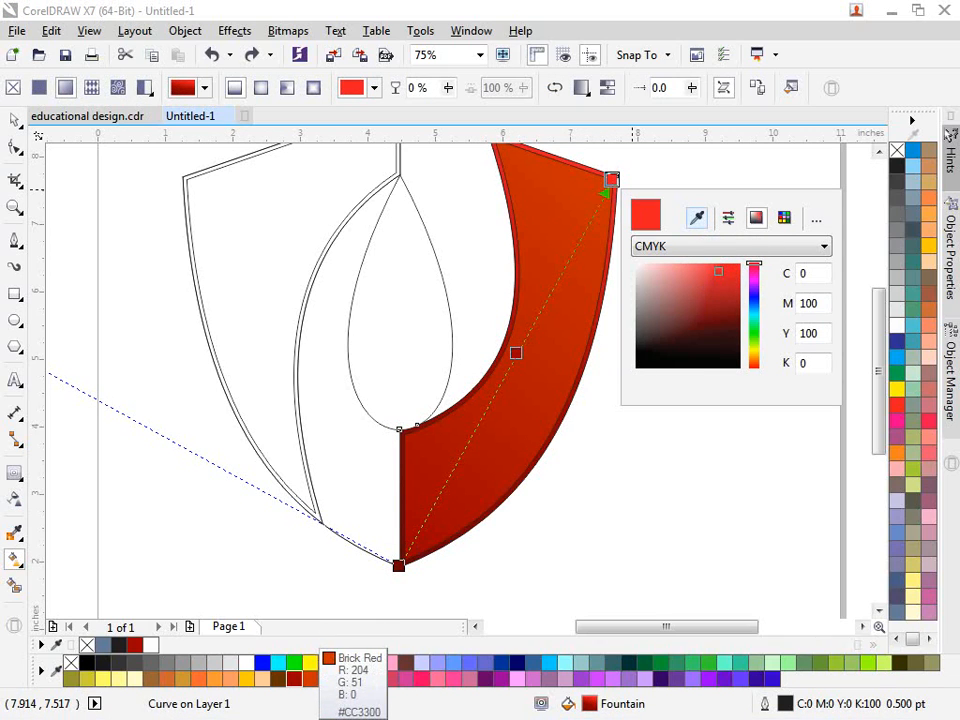
left_click(314, 664)
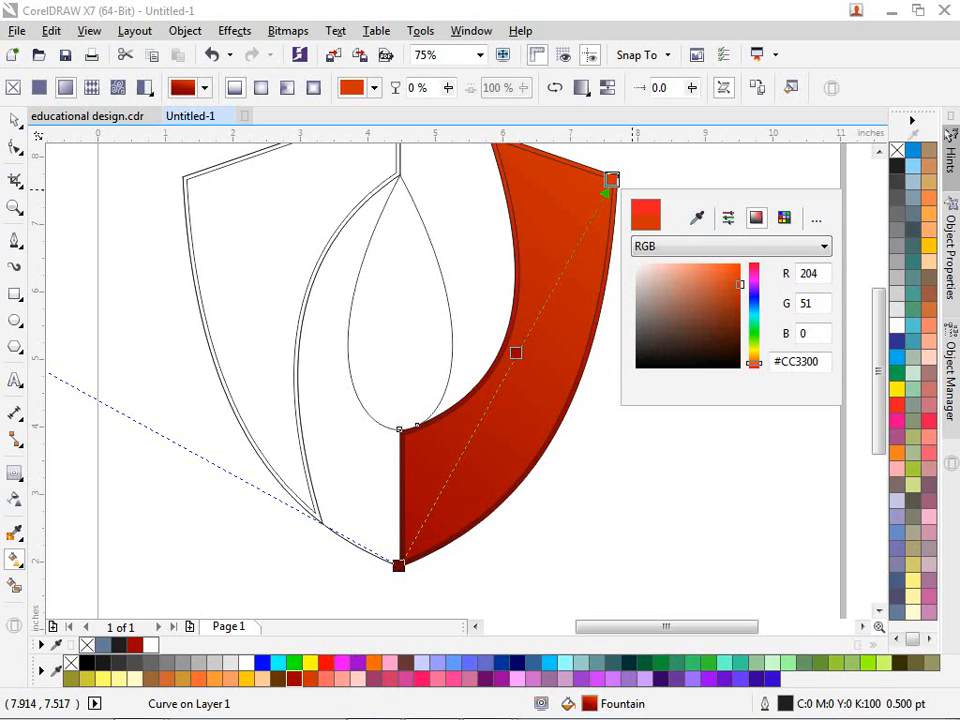
left_click_drag(740, 284, 740, 264)
left_click(697, 417)
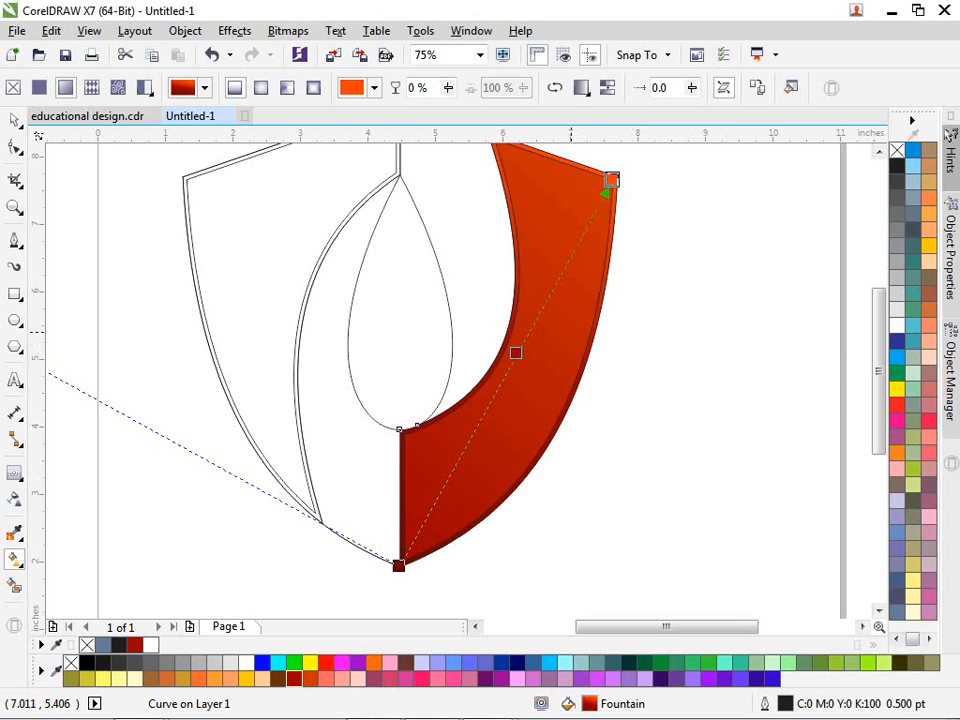
Step: Tilt the inner band's gradient vector slightly and make its end stop pure red #FF0000
left_click(571, 332)
left_click_drag(685, 220, 687, 214)
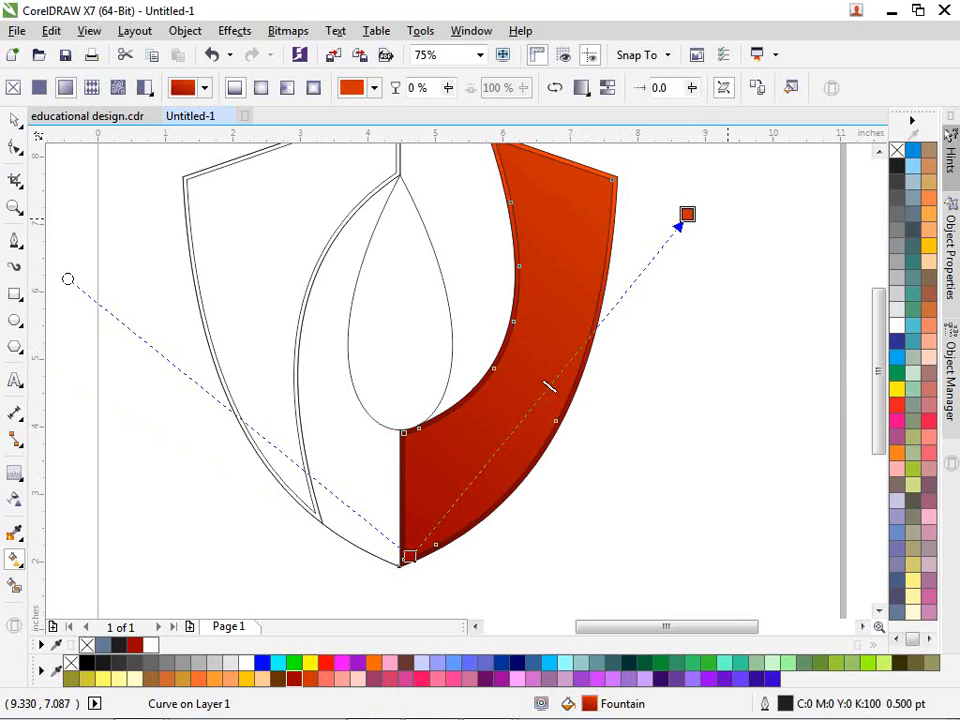
left_click(687, 214)
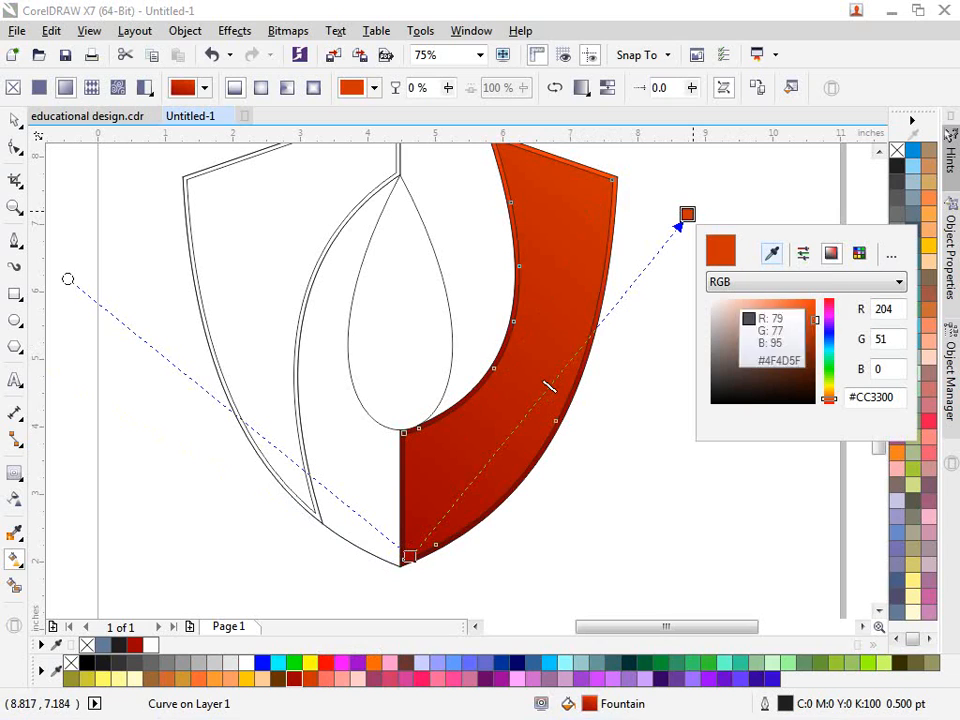
left_click(326, 663)
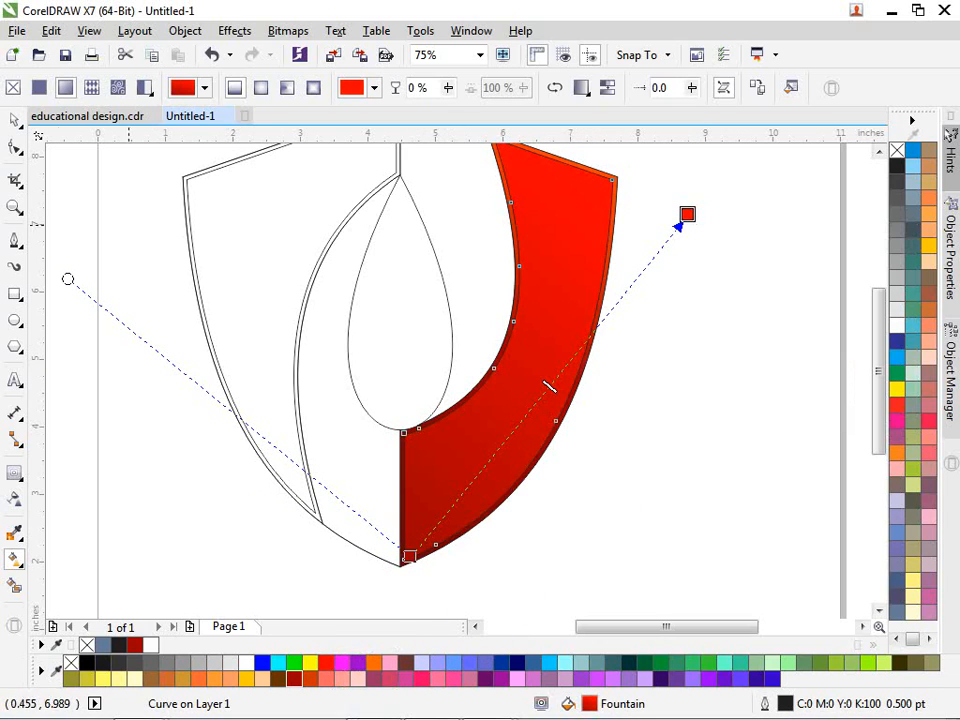
left_click(14, 119)
scroll(407, 406, "down", 1)
left_click(345, 465)
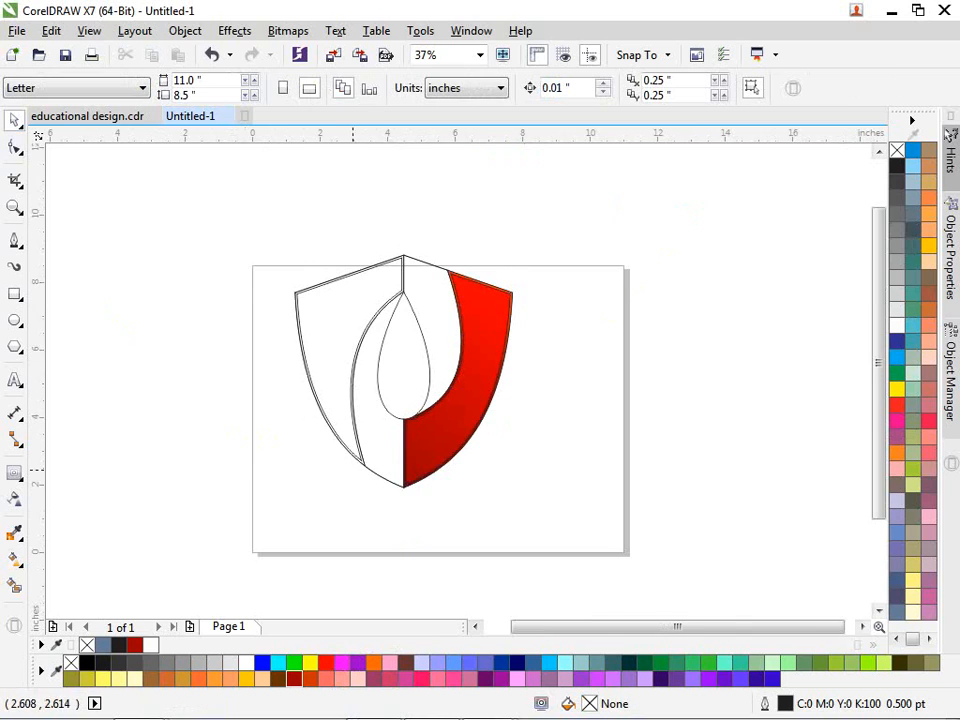
Step: Give the left inner panel a linear fountain fill stretched up to the band's top corner
scroll(369, 477, "up", 2)
left_click(343, 435)
scroll(353, 451, "down", 2)
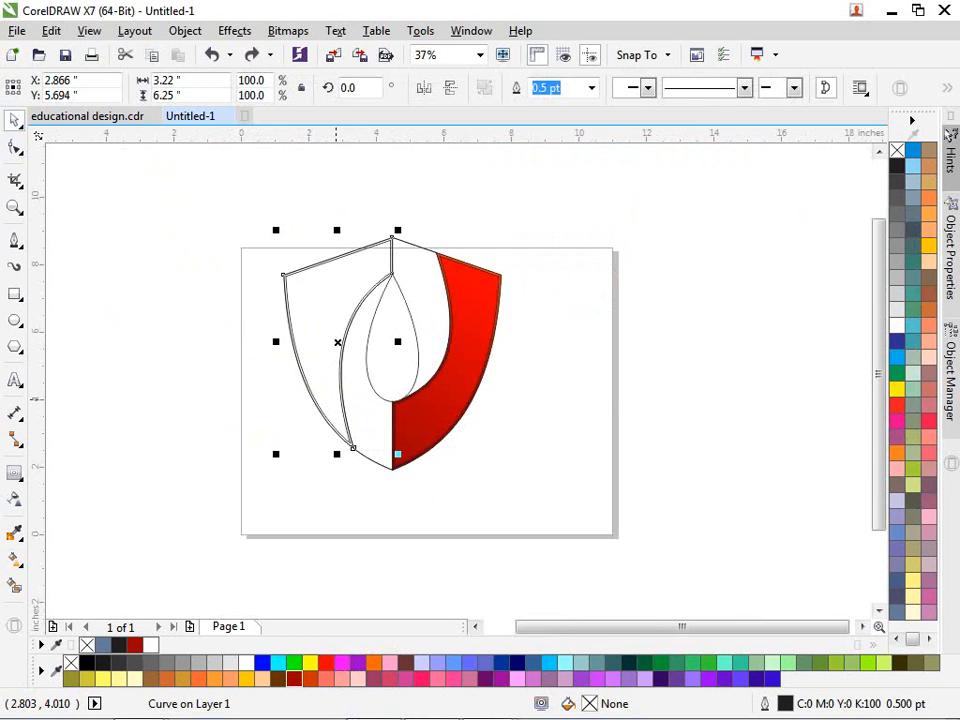
scroll(336, 400, "up", 1)
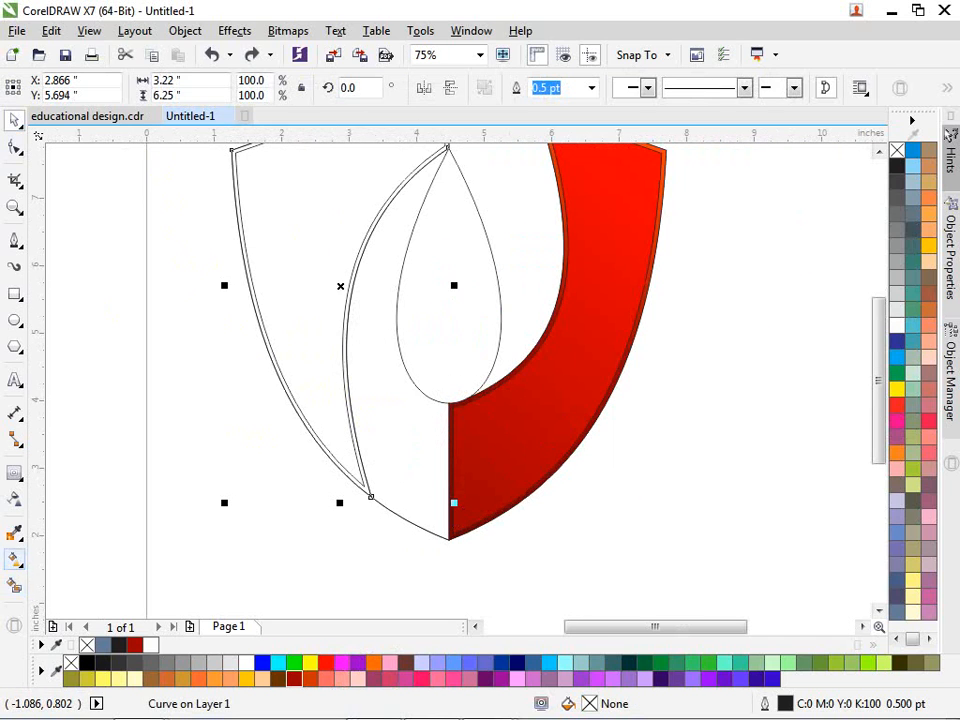
left_click(14, 560)
left_click_drag(370, 495, 390, 167)
scroll(390, 167, "down", 1)
scroll(393, 172, "down", 1)
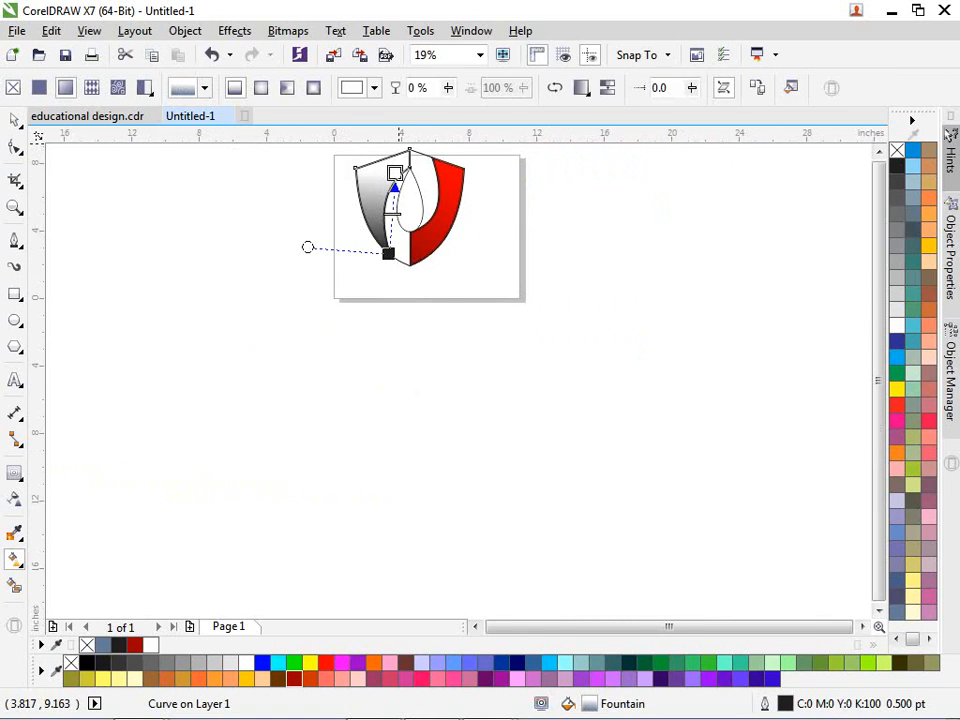
scroll(397, 144, "up", 2)
left_click_drag(386, 261, 432, 180)
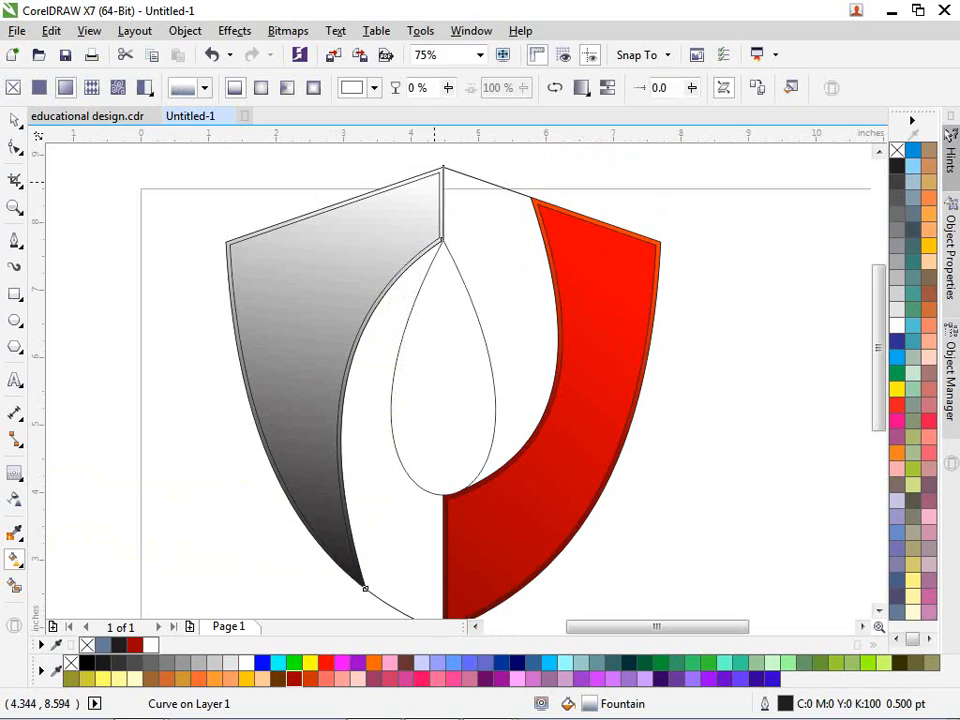
Step: Set the gradient's stops to blue at the bottom, cyan at the top, and a blue middle stop
left_click(359, 584)
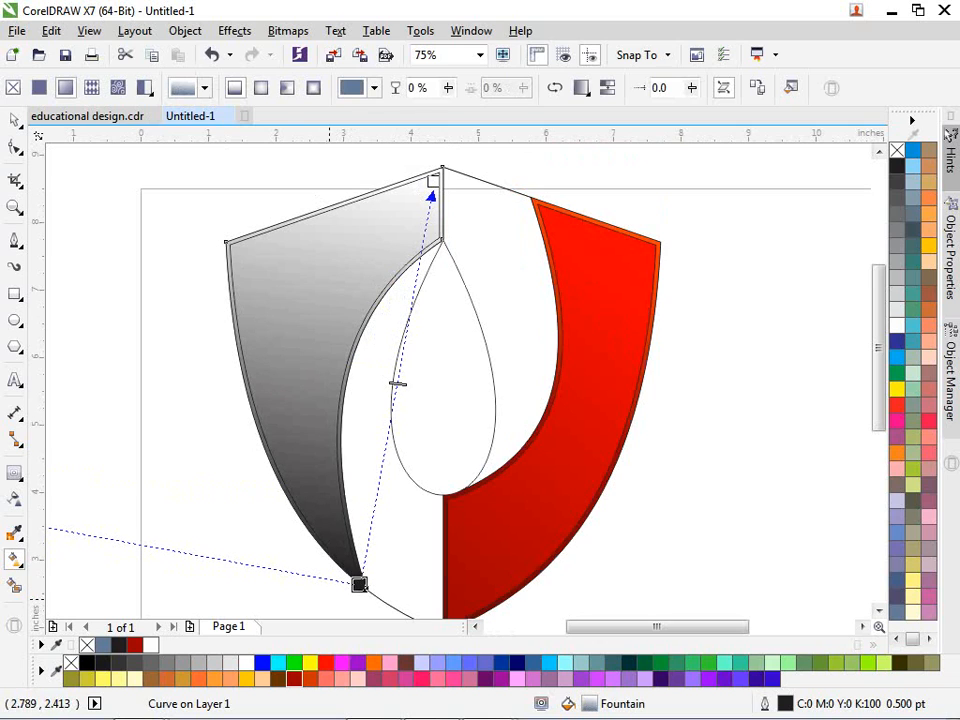
left_click(262, 662)
left_click(433, 181)
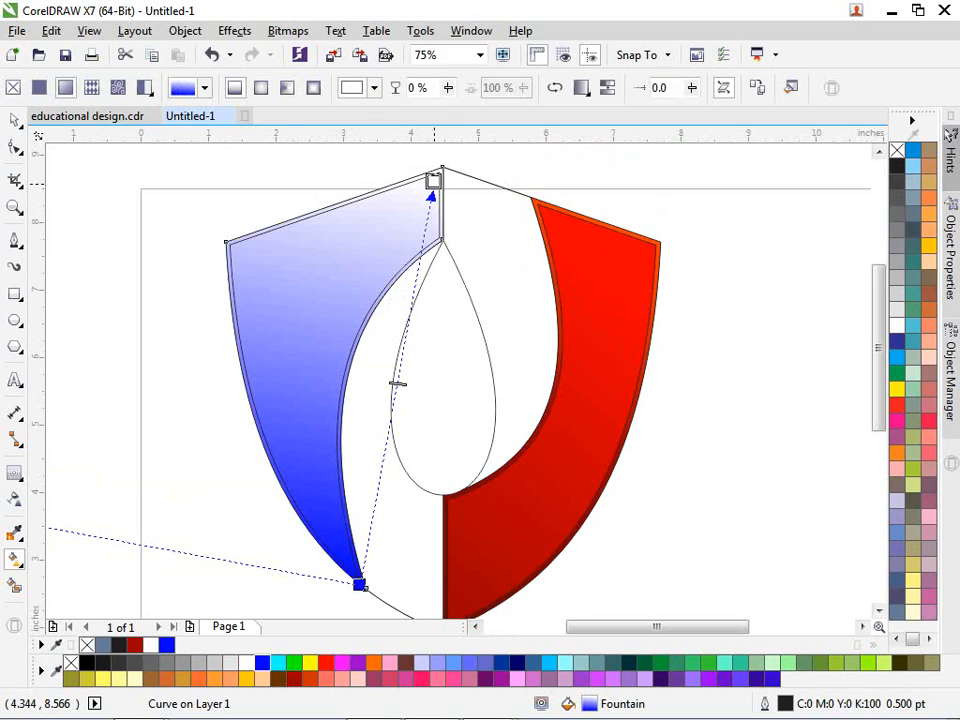
left_click(278, 662)
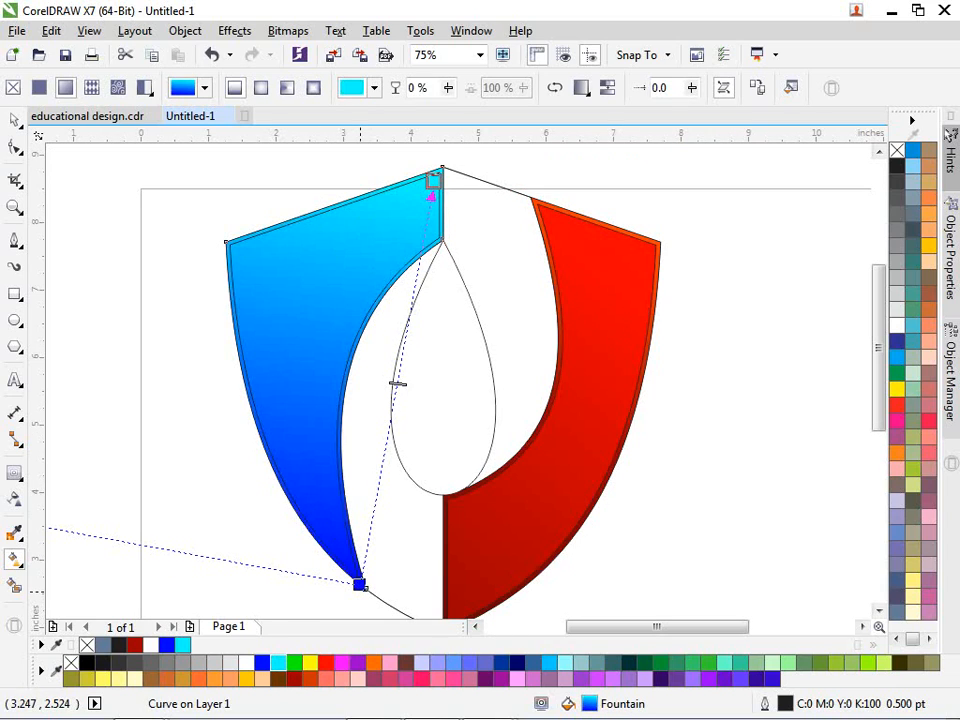
left_click(359, 586)
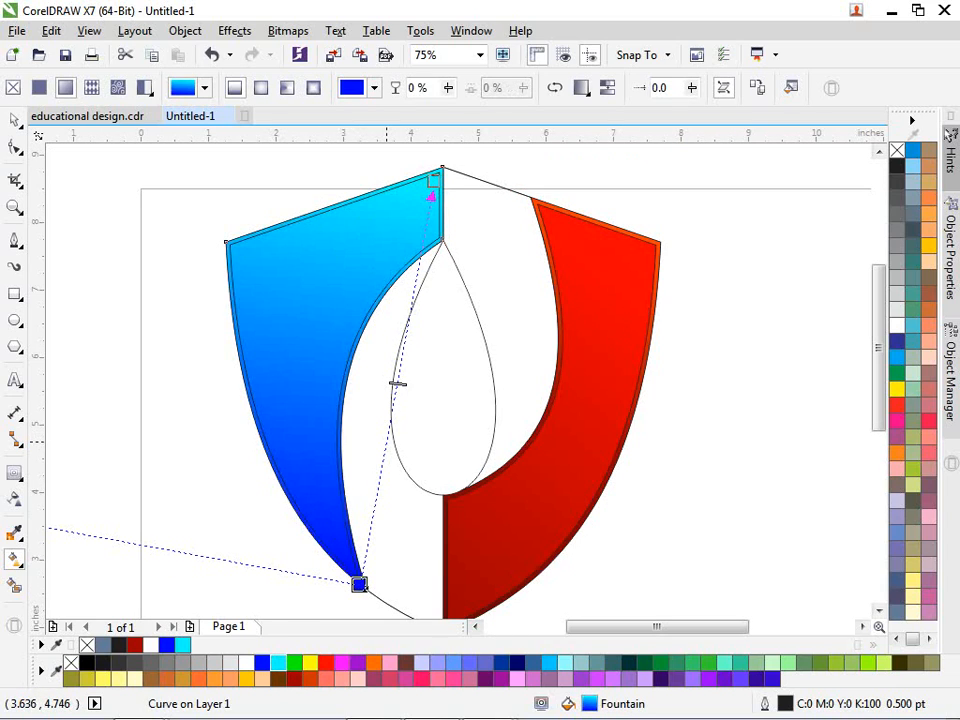
double_click(386, 440)
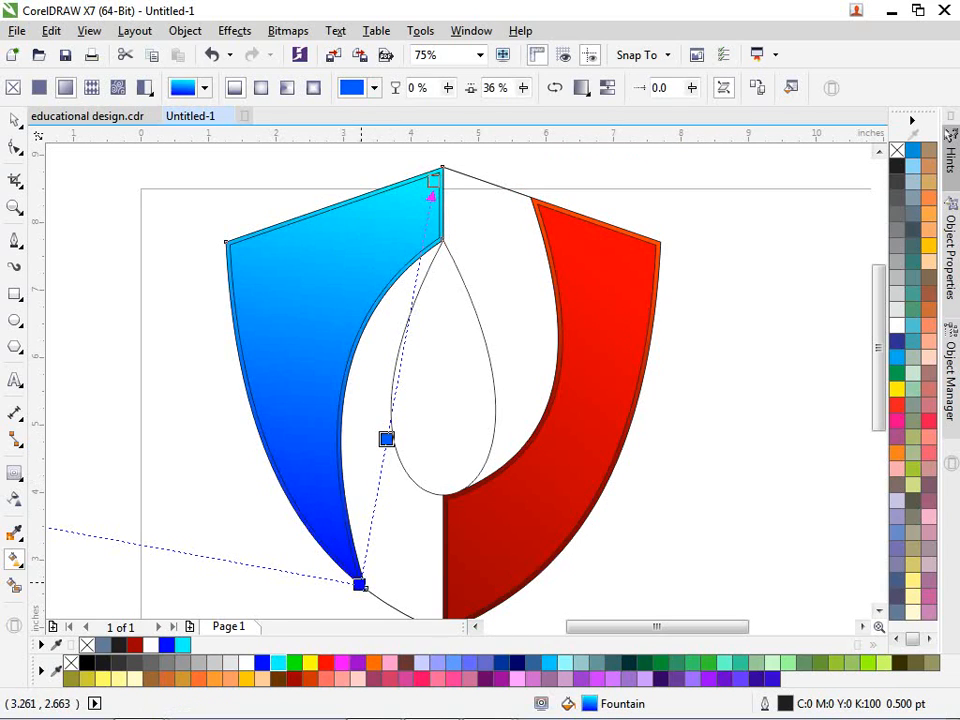
left_click(262, 662)
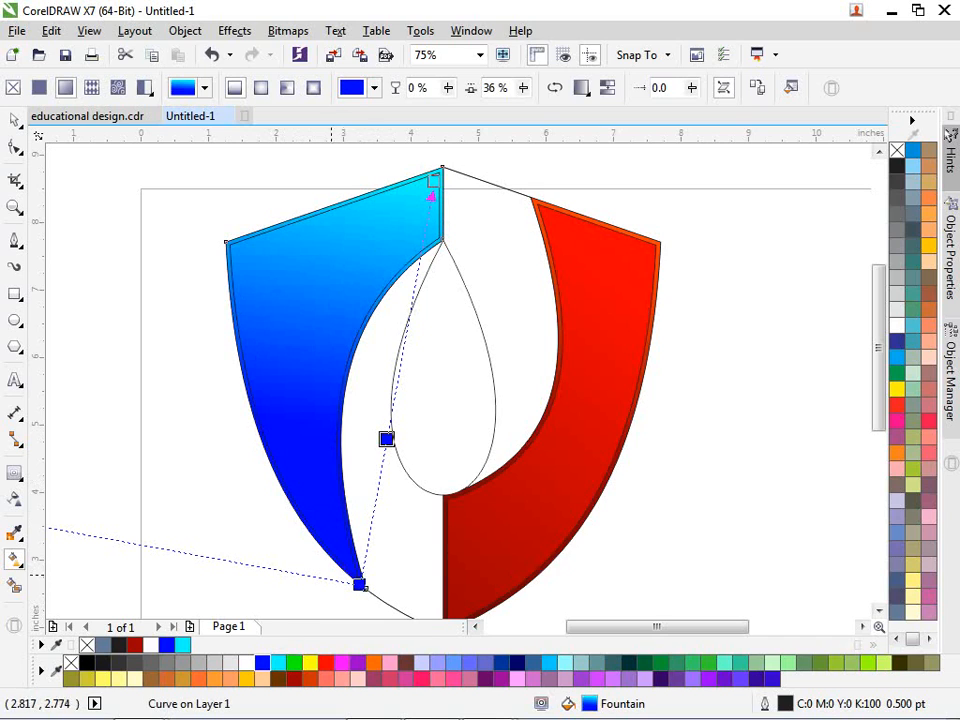
Step: Darken the bottom stop to navy #00004F and move the blue middle stop slightly lower
left_click(359, 586)
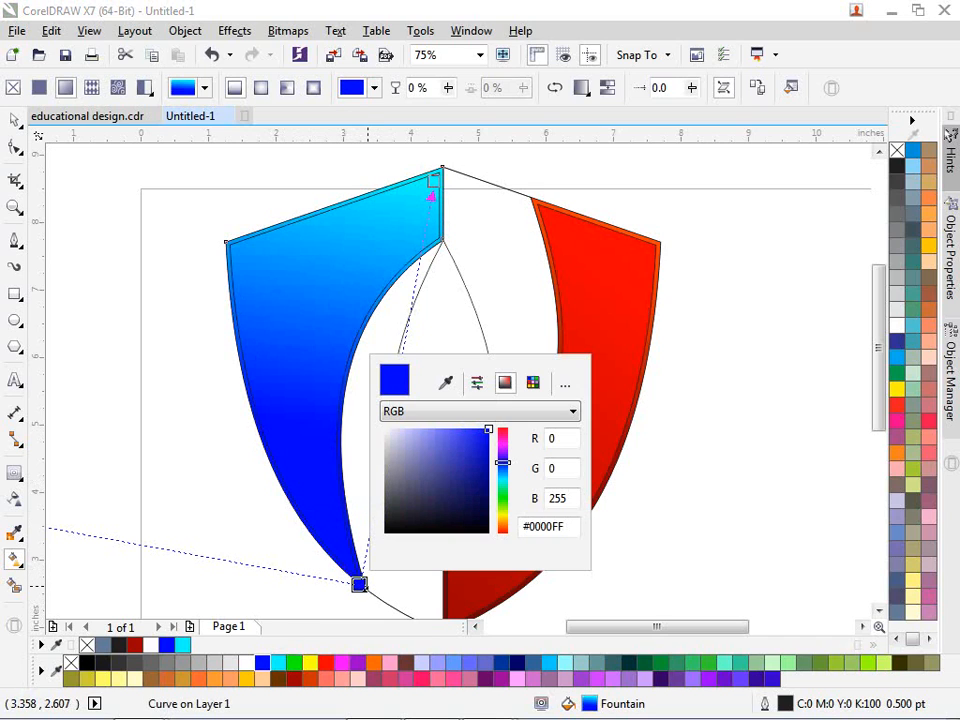
left_click_drag(488, 432, 485, 472)
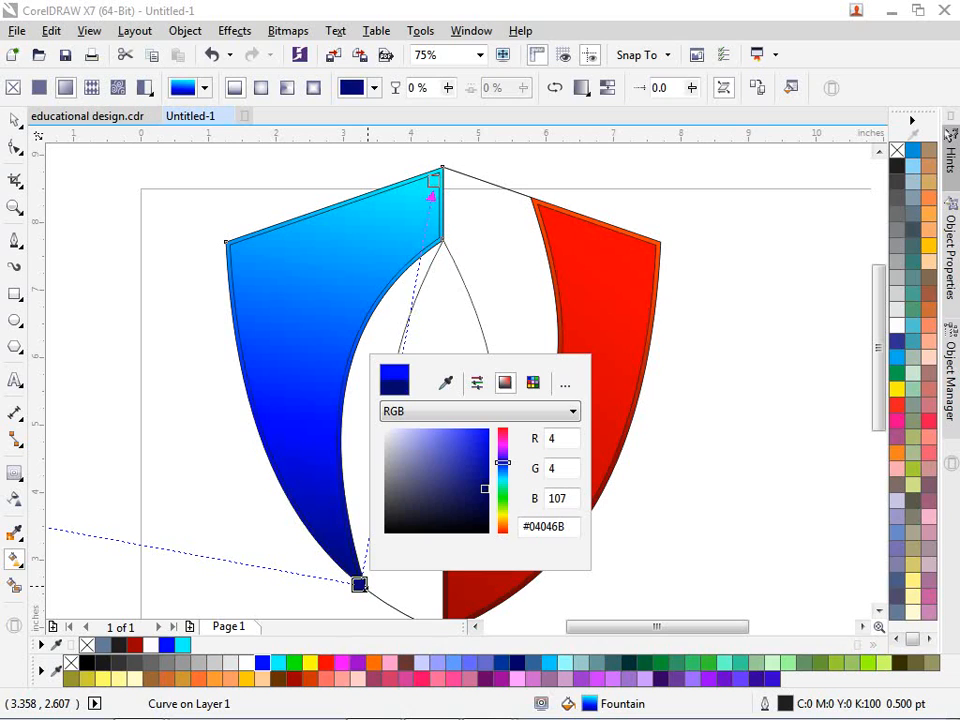
left_click_drag(484, 489, 488, 500)
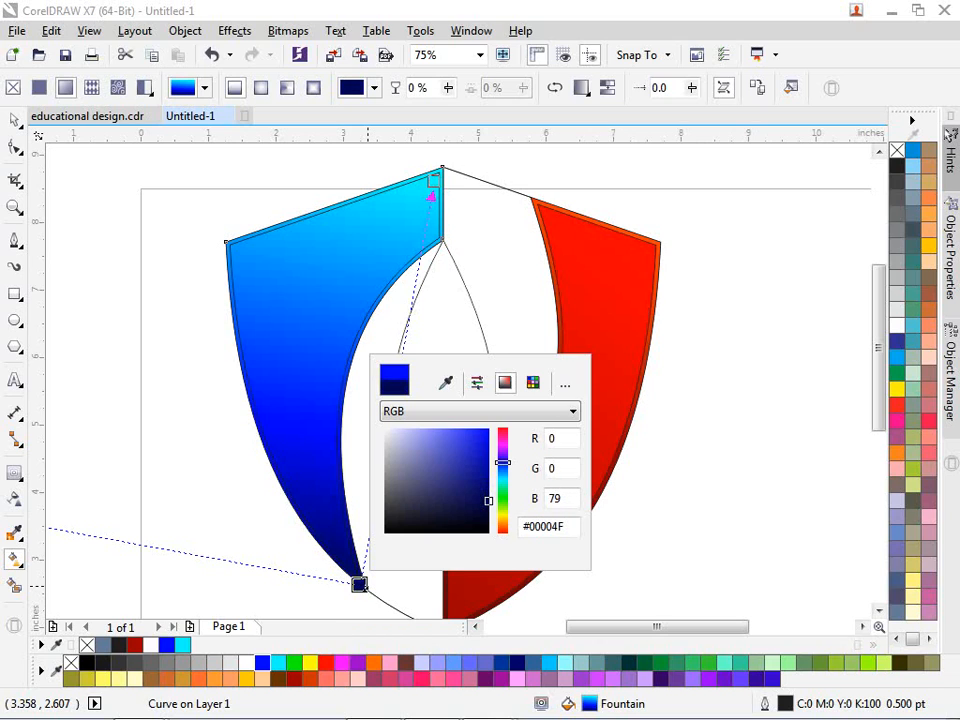
left_click_drag(384, 438, 381, 459)
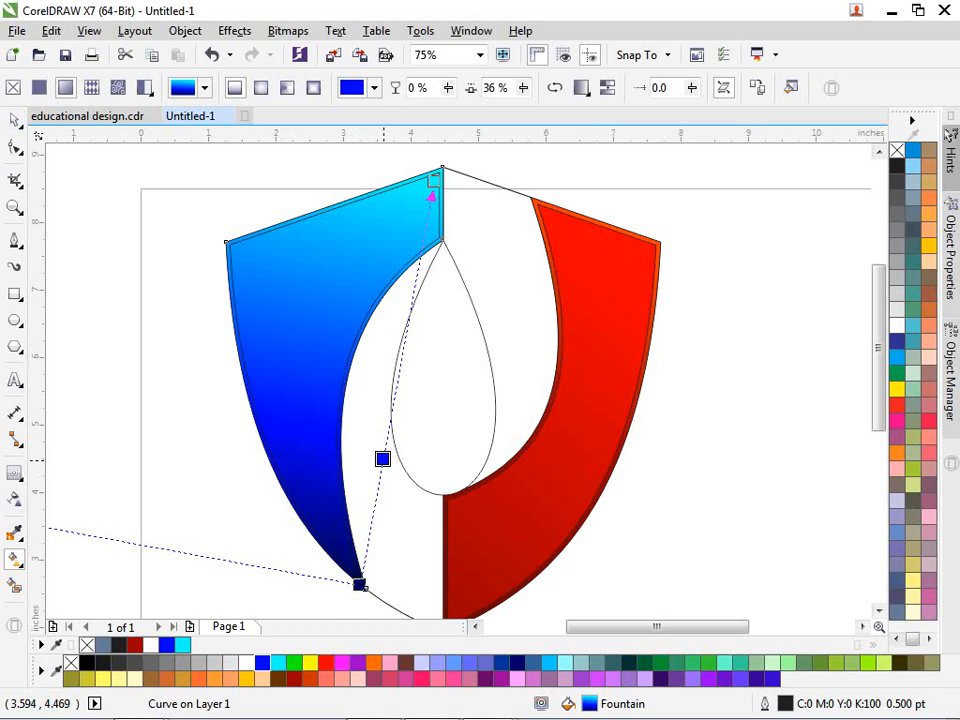
left_click(308, 484)
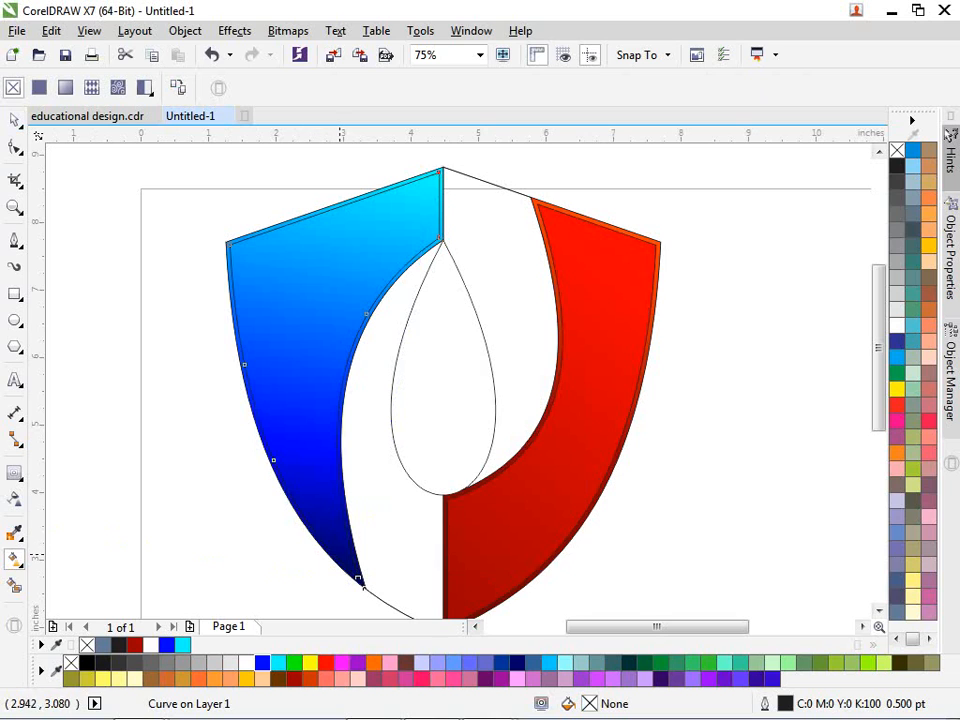
Step: Lay a bottom-to-top fountain fill on the left band shape, blue at the bottom and cyan at the top
left_click_drag(336, 557, 427, 183)
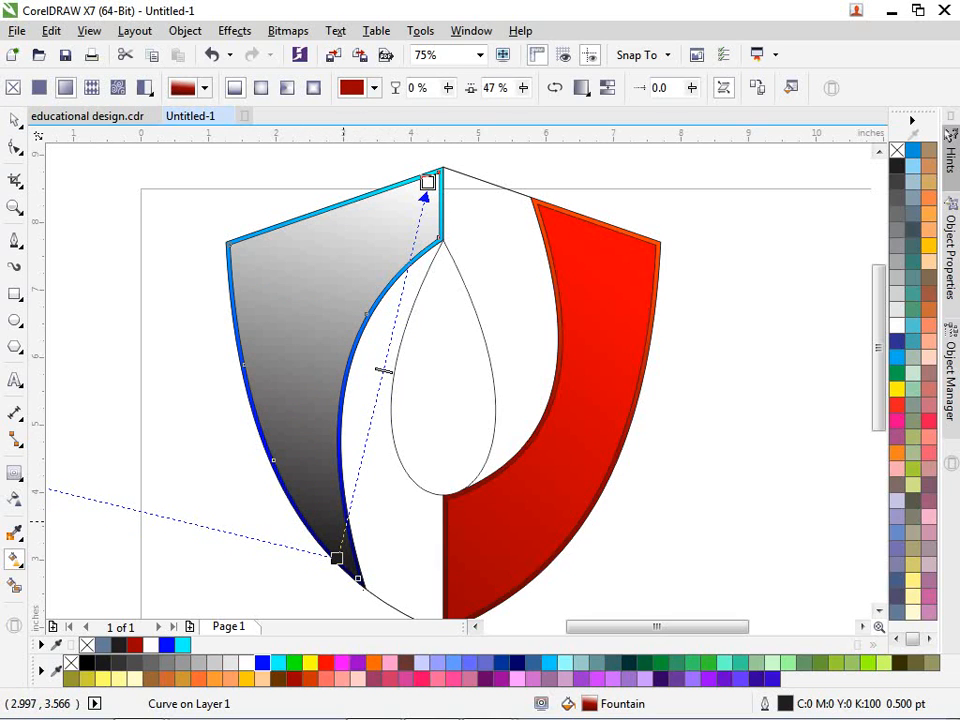
left_click(336, 557)
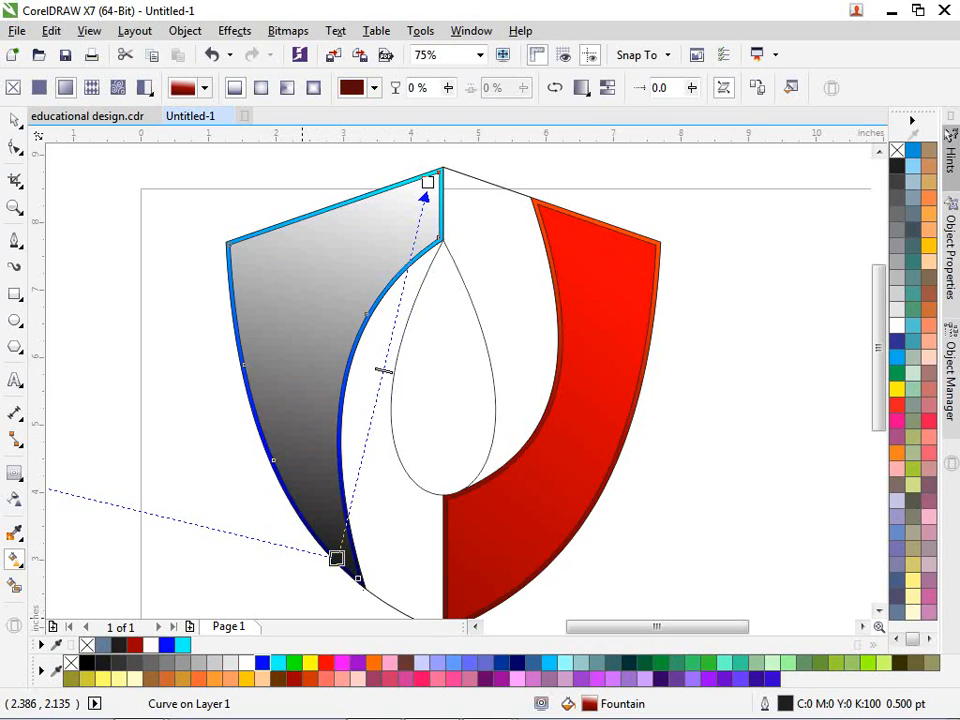
left_click(166, 645)
left_click(427, 182)
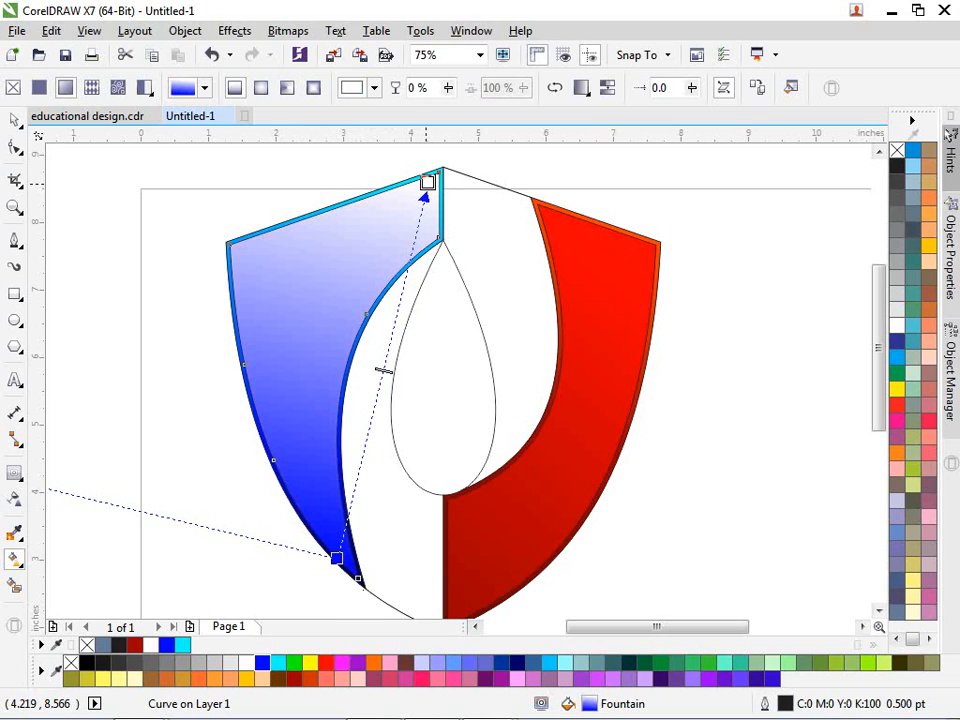
left_click(182, 645)
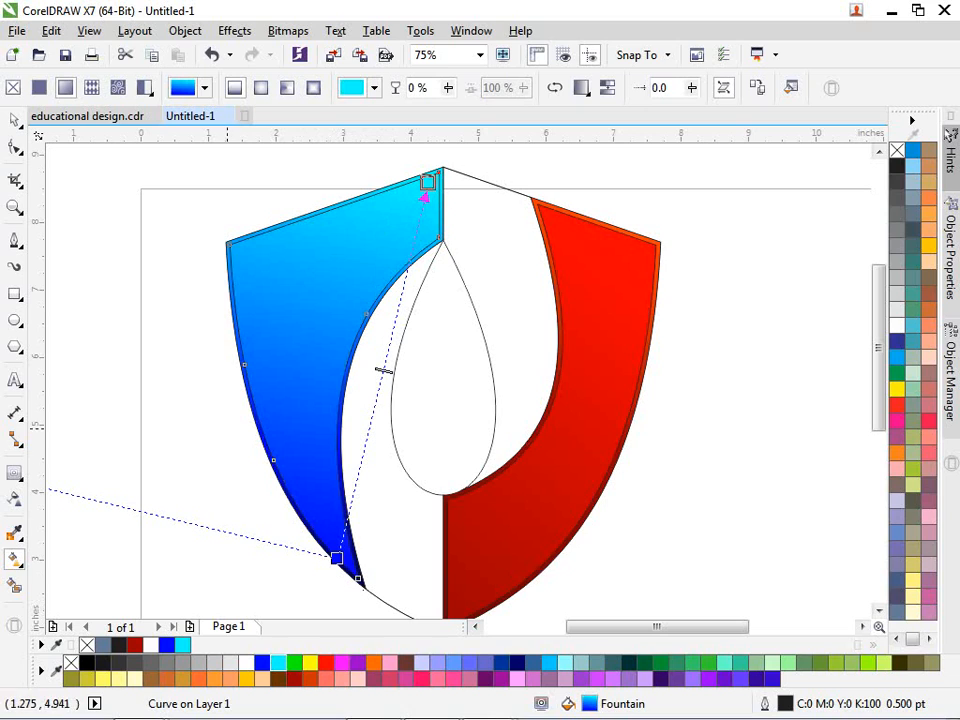
key("space")
key("Escape")
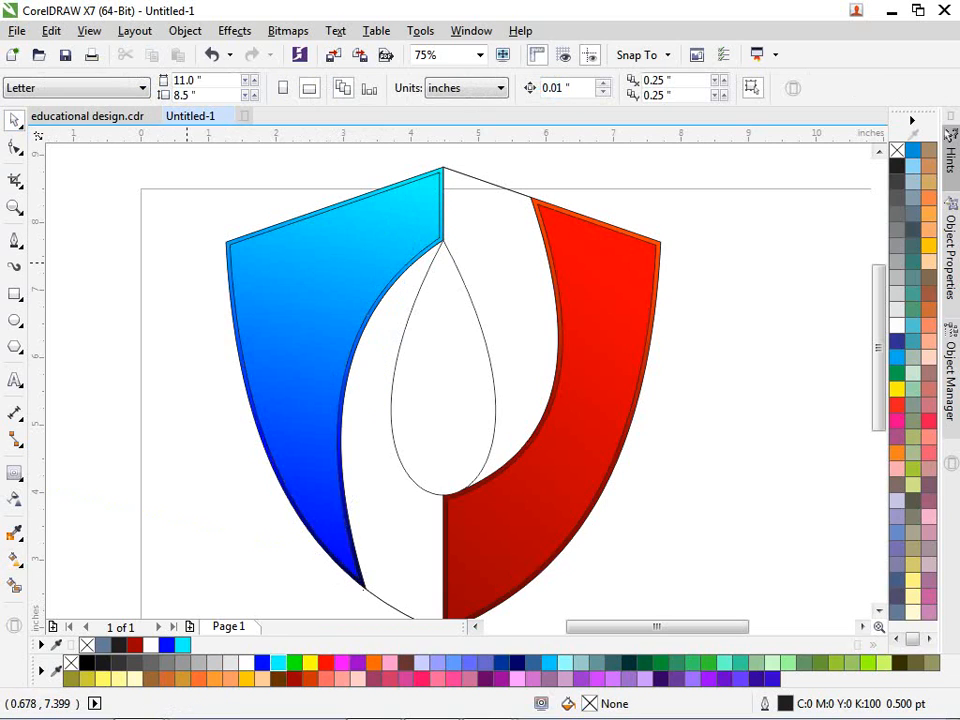
Step: Lighten the band gradient's top stop to pale cyan #65F5F5
left_click(267, 289)
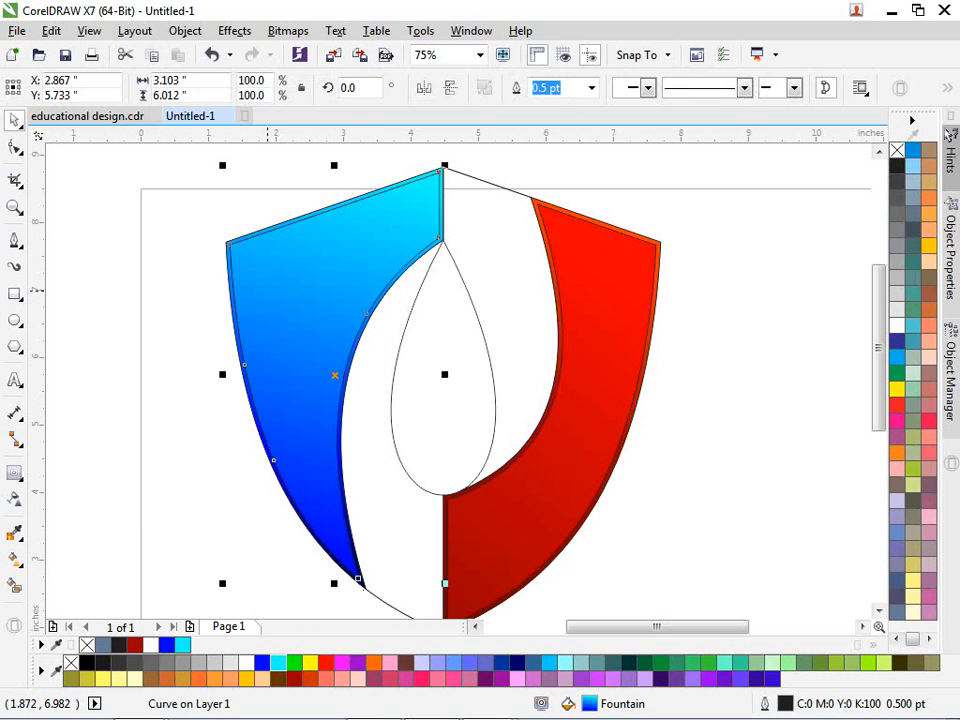
key("g")
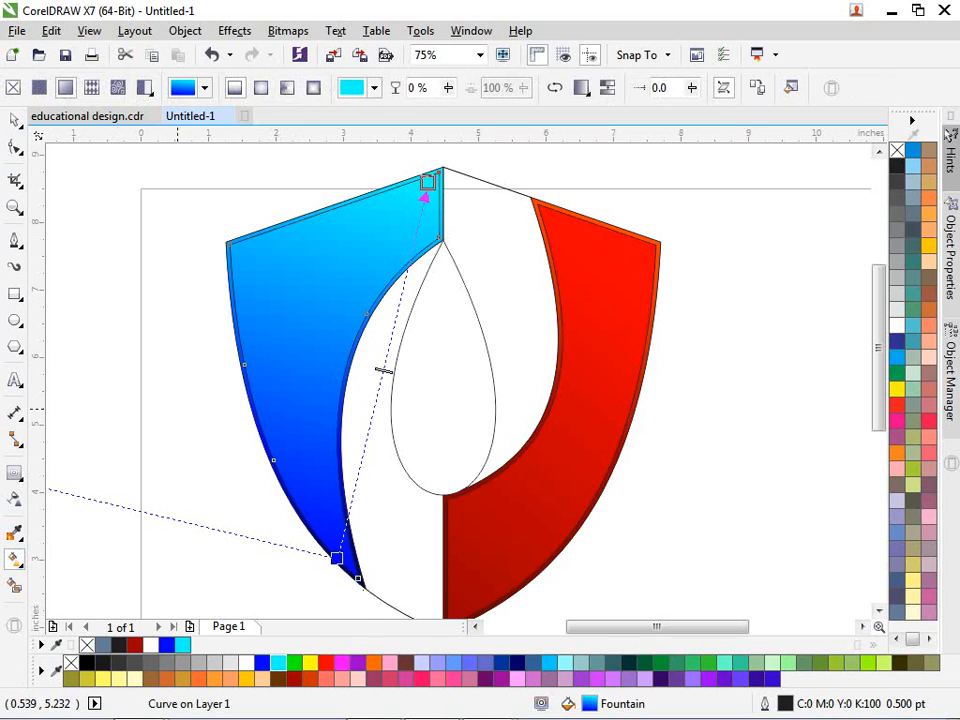
left_click(427, 182)
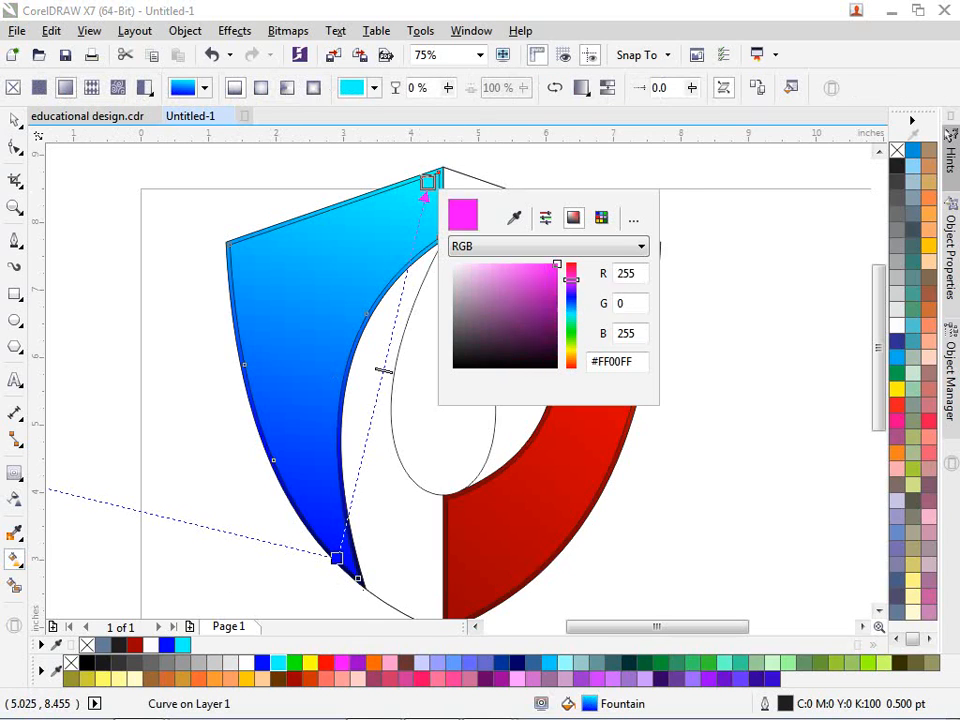
left_click_drag(526, 276, 514, 268)
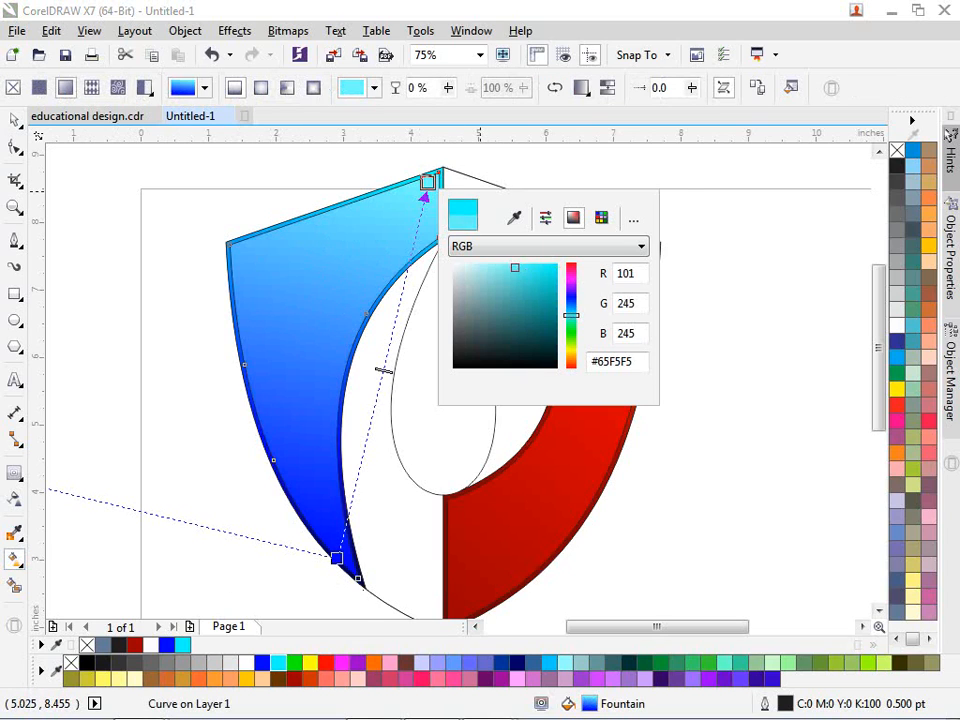
key("space")
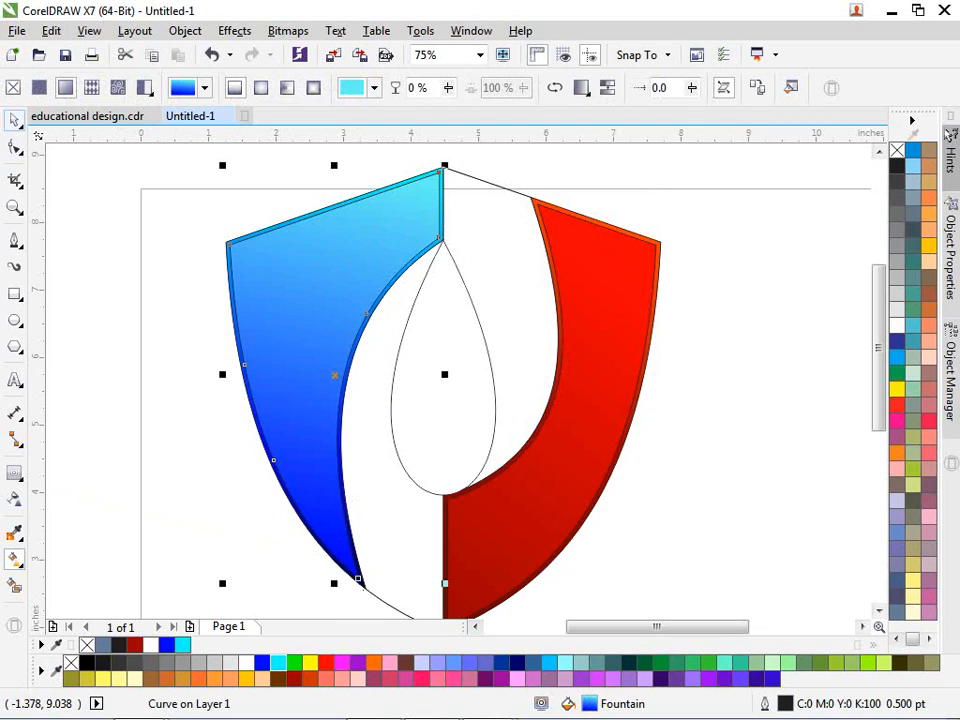
left_click(391, 436)
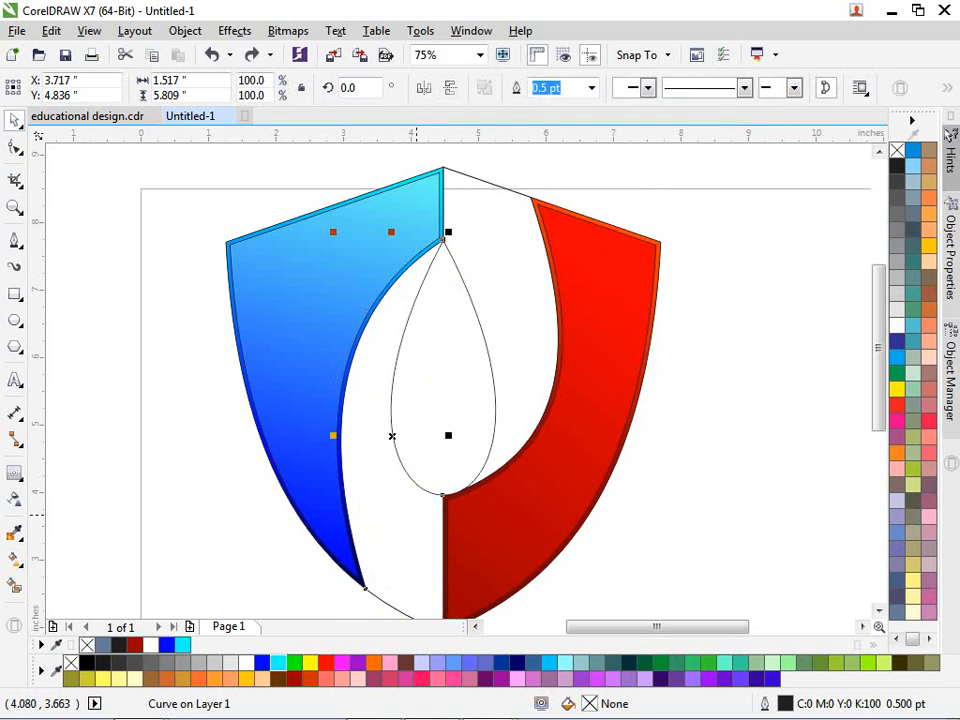
Step: Give the white strip a top-to-bottom fountain fill with a 30% grey (#B3B3B3) top stop
key("g")
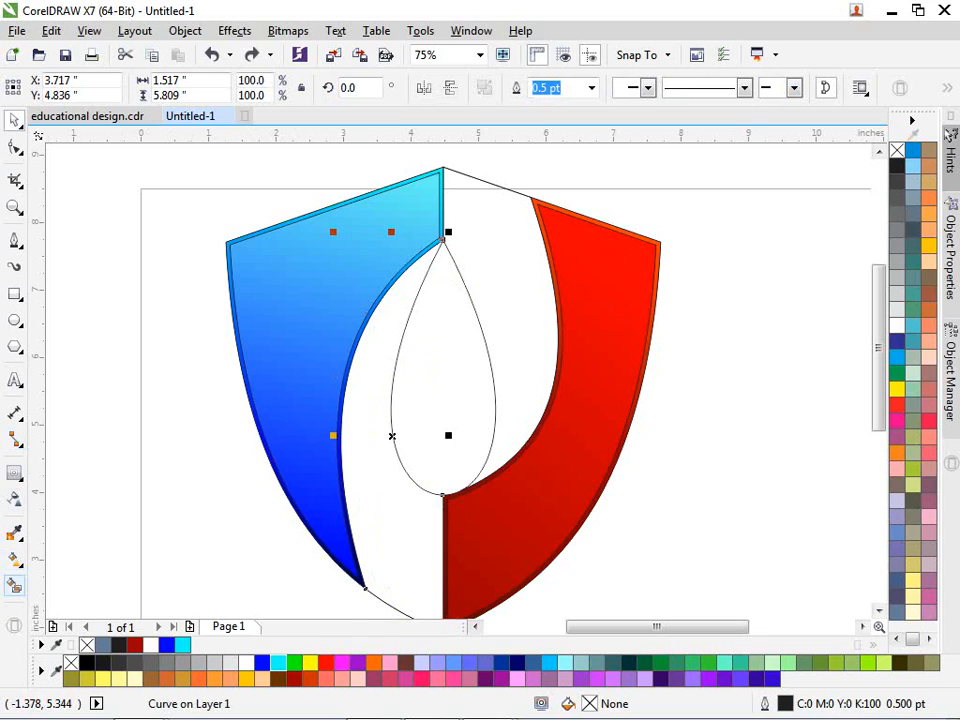
key("g")
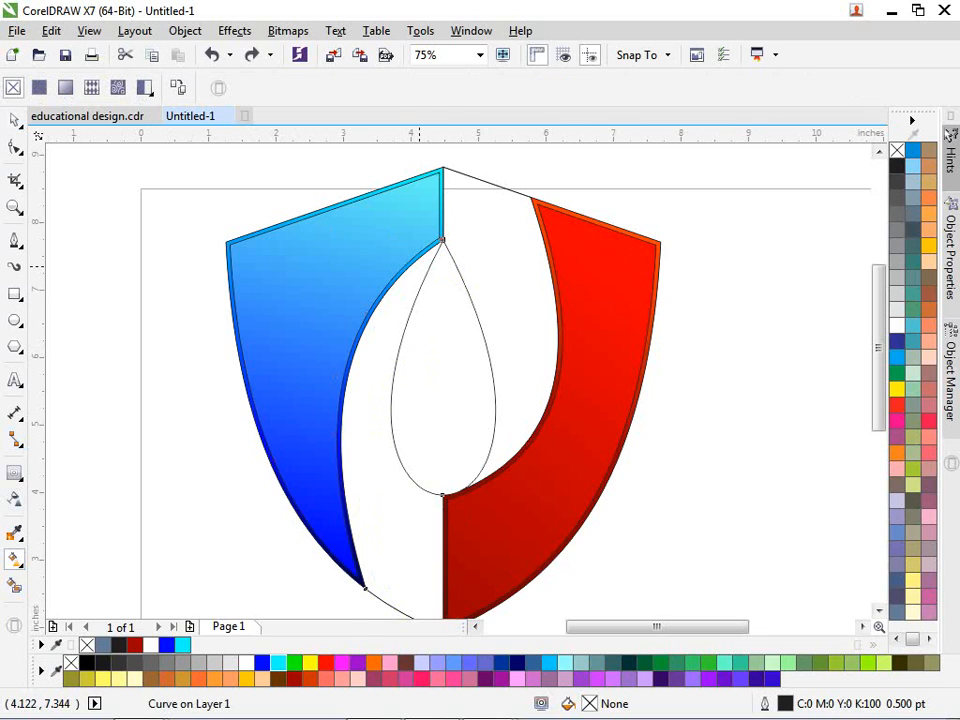
left_click_drag(418, 266, 416, 604)
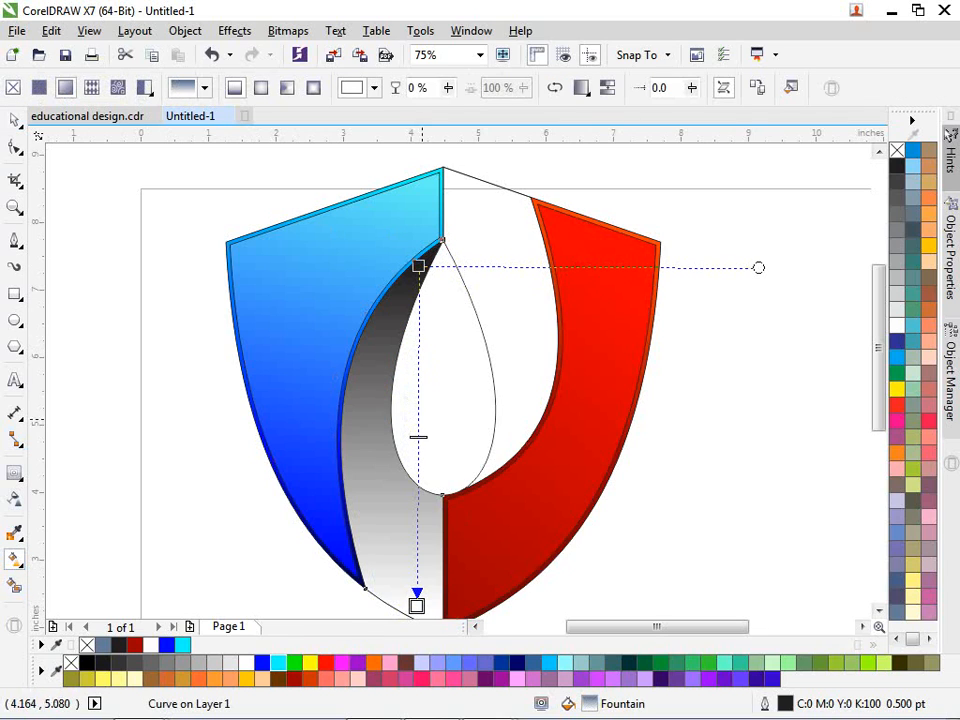
left_click(418, 266)
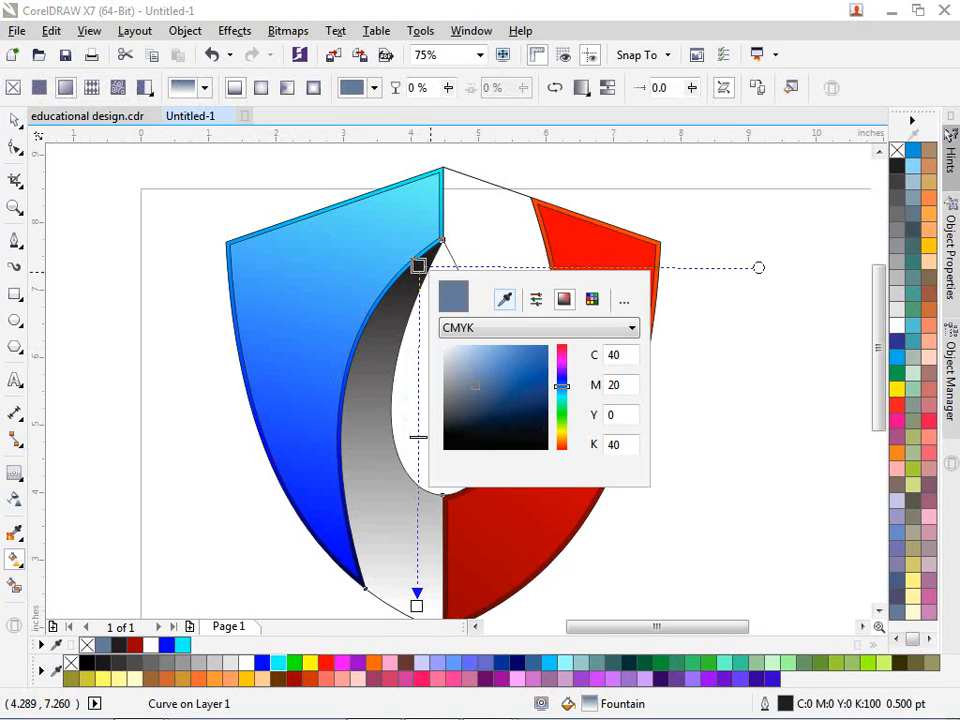
left_click(206, 664)
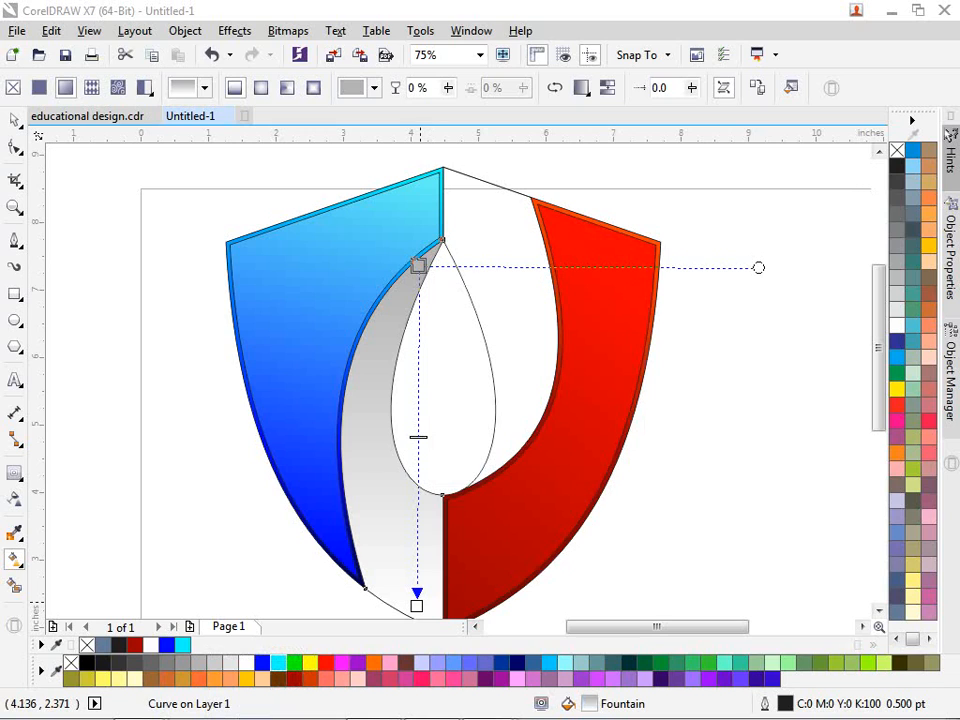
Step: Change the strip gradient's bottom stop from white to light grey #E6E6E6
left_click(417, 605)
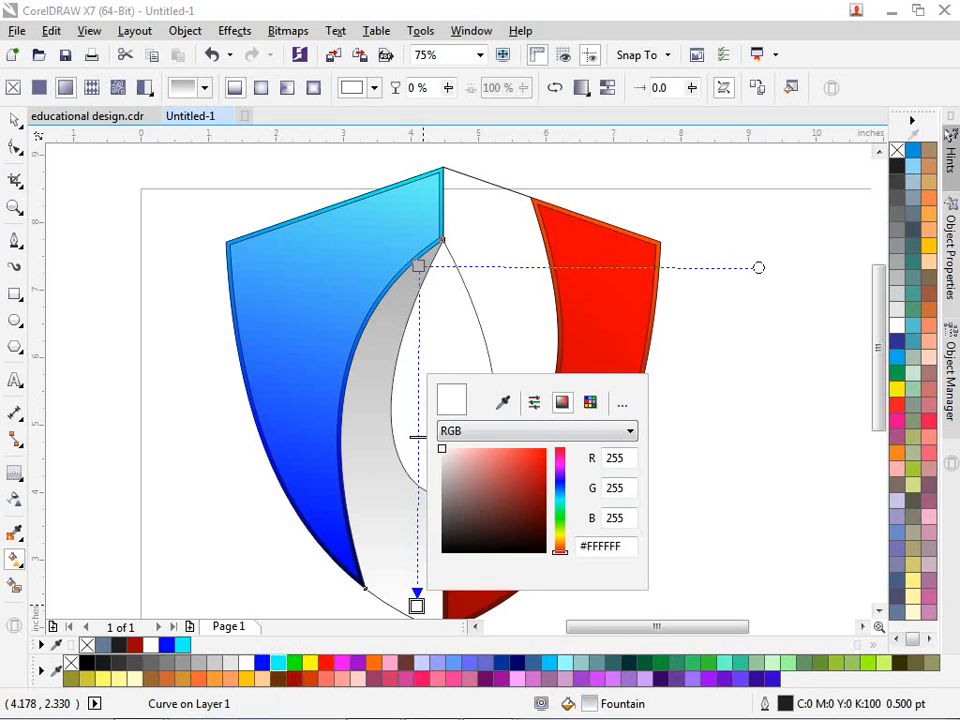
left_click(503, 402)
left_click(232, 662)
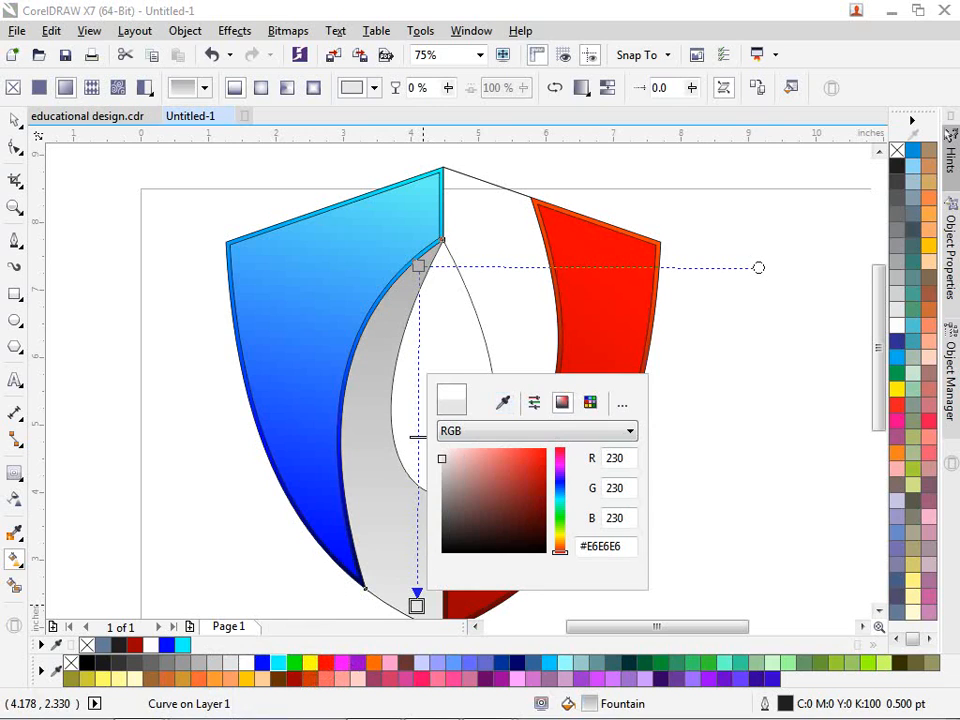
left_click(490, 220)
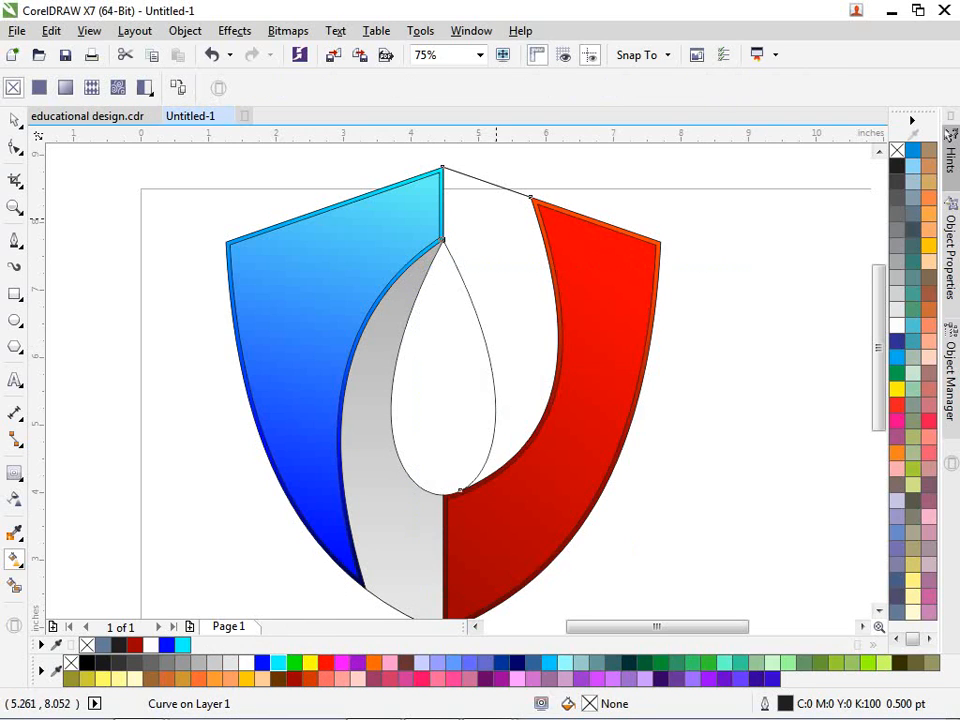
Step: Drag a top-to-bottom fountain fill down the empty band and set its top stop to 20% grey
left_click_drag(463, 178, 497, 460)
left_click(498, 457)
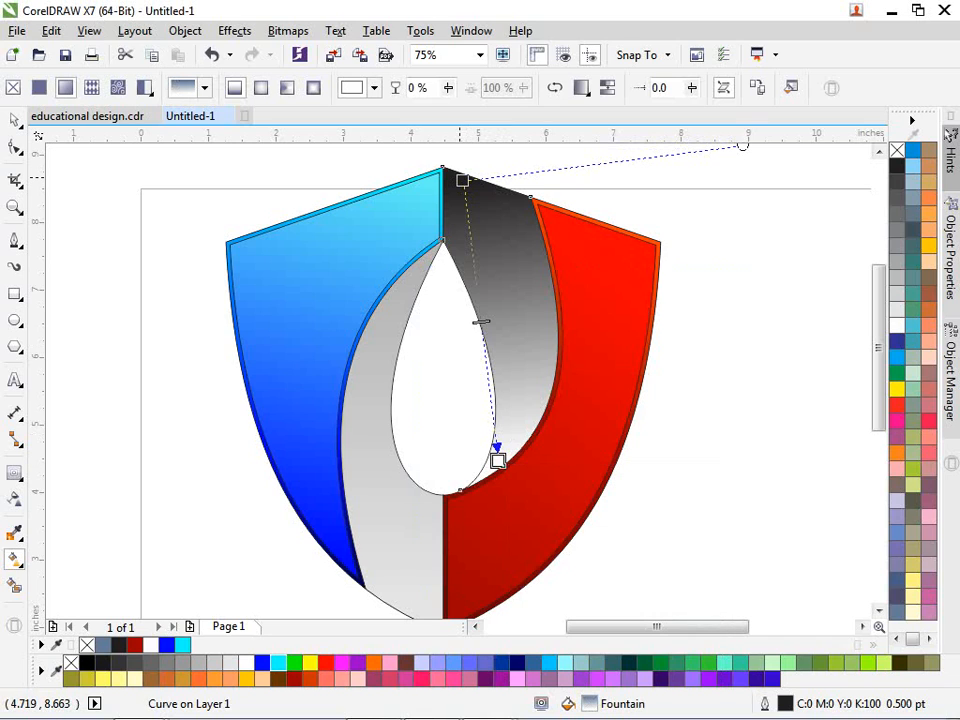
left_click(462, 181)
left_click(548, 213)
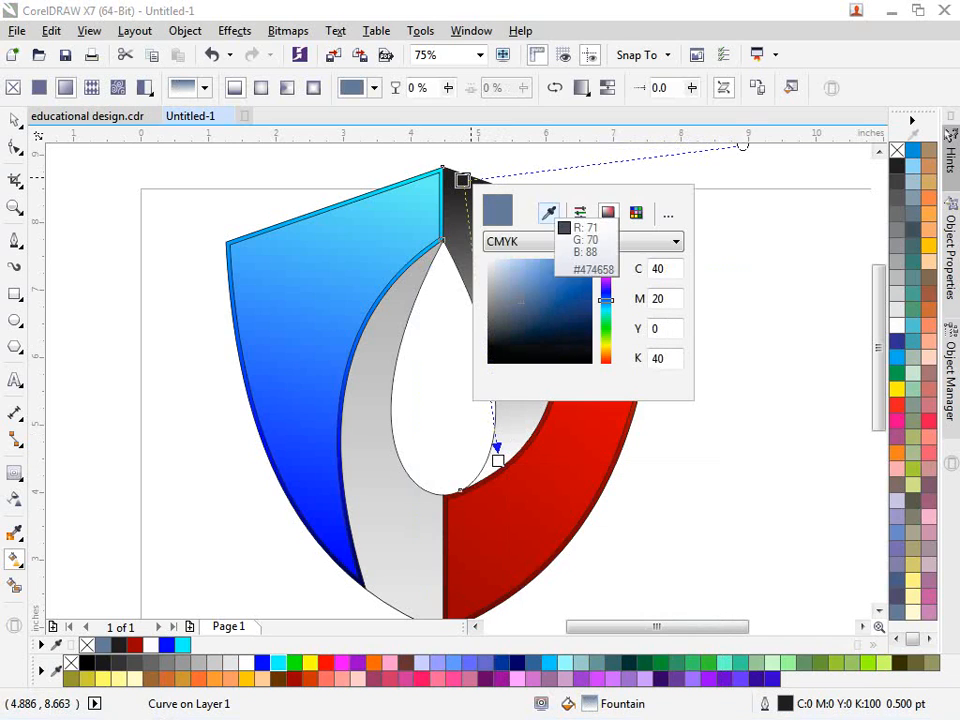
left_click(212, 662)
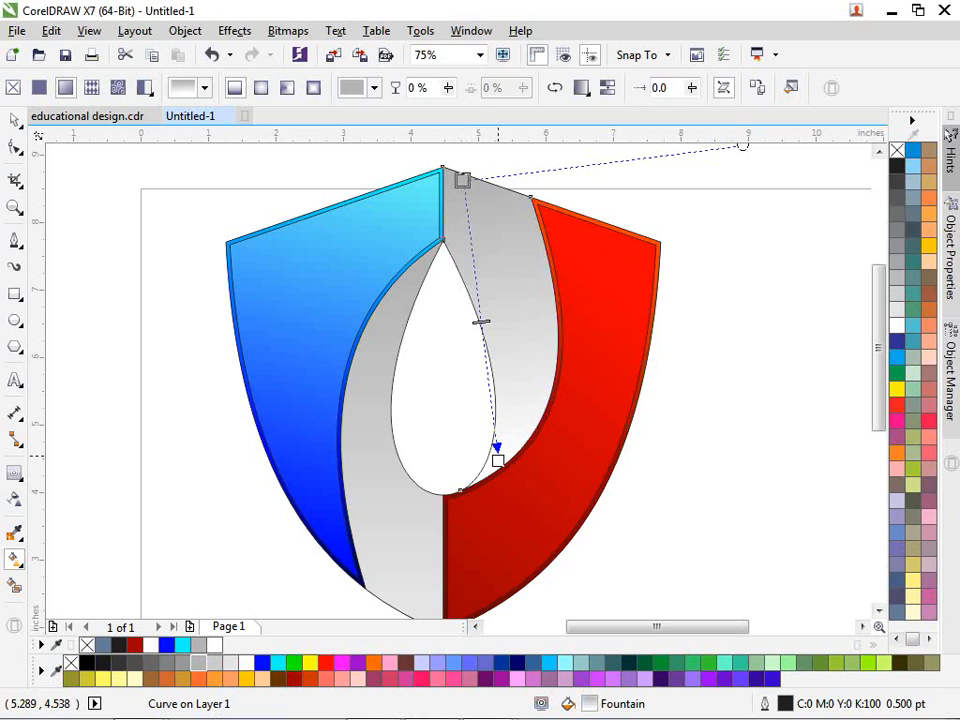
Step: Set the band gradient's bottom stop to grey #CCCCCC
left_click(498, 460)
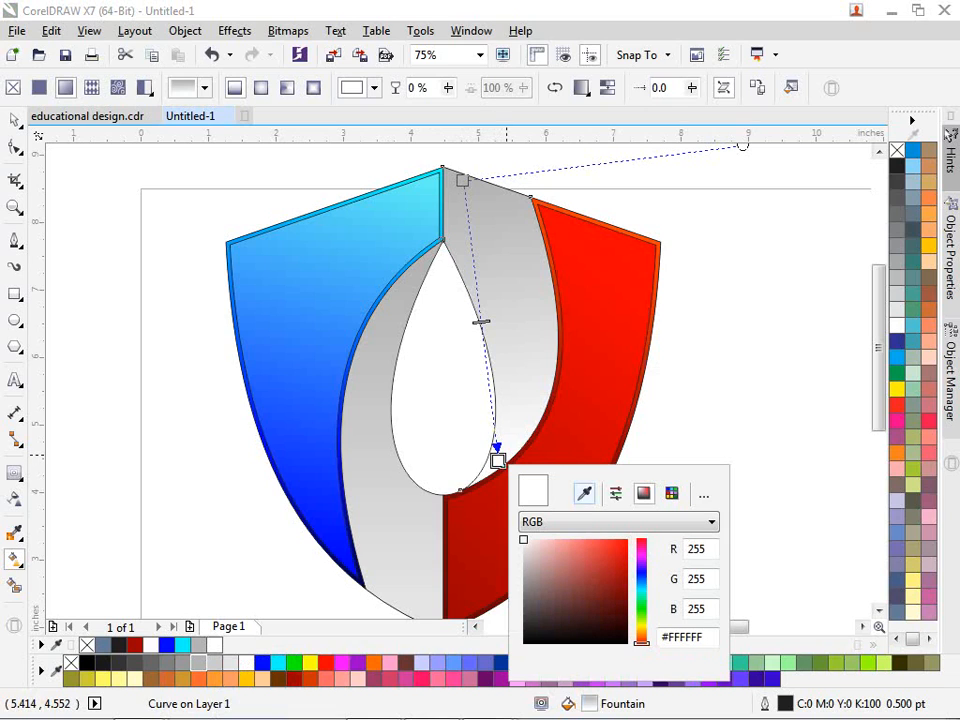
left_click(584, 493)
left_click(200, 662)
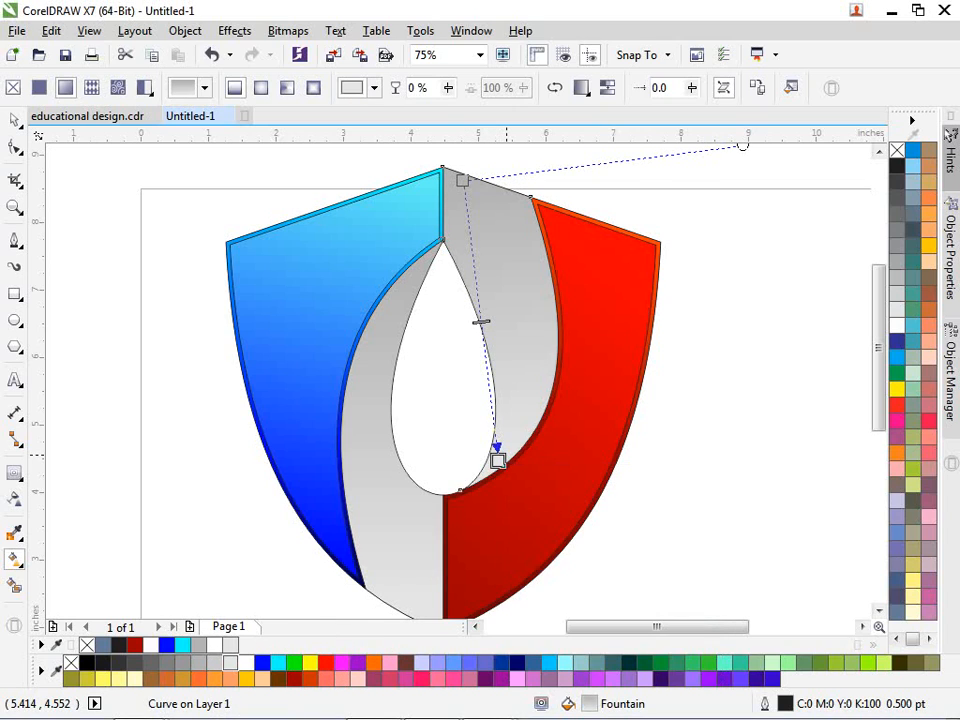
key("Escape")
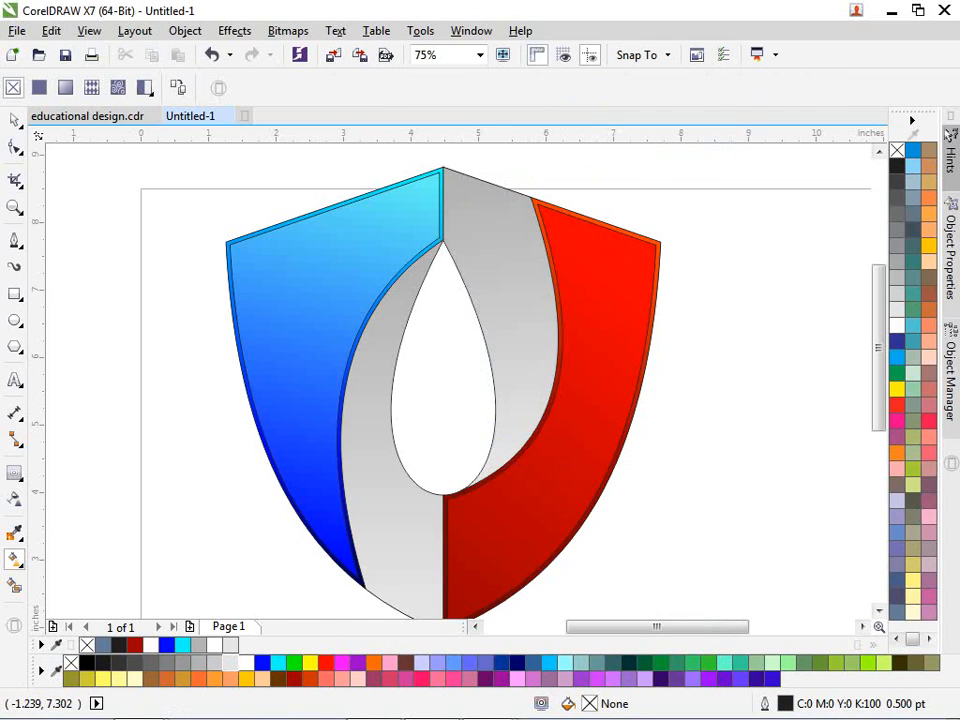
left_click(14, 119)
scroll(154, 274, "down", 2)
Step: Remove the outlines from all seven shield pieces and group them
left_click_drag(144, 208, 432, 479)
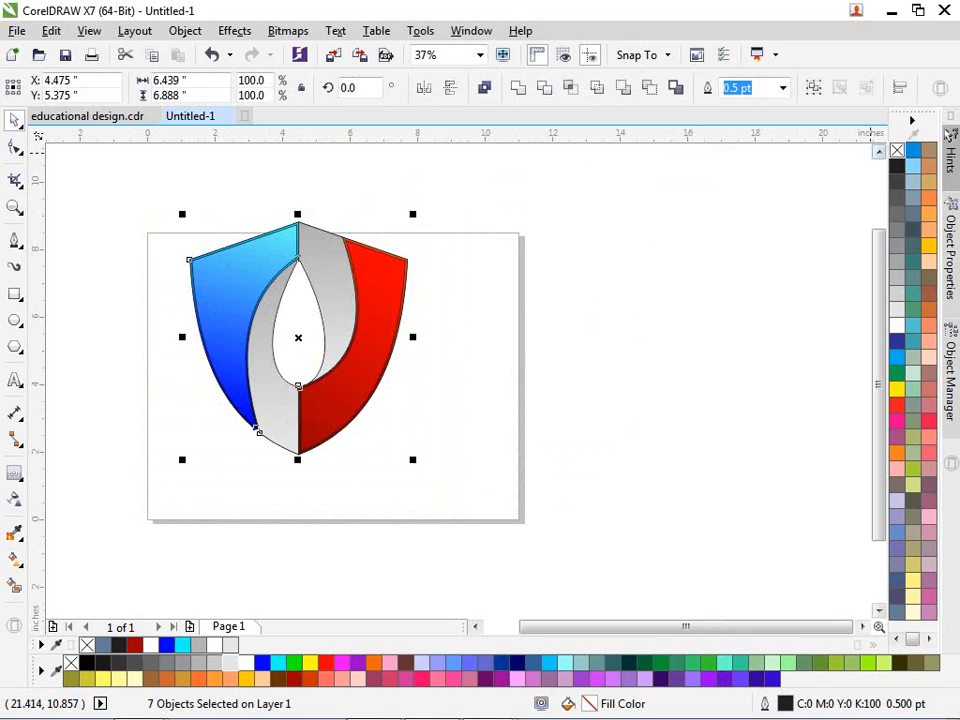
right_click(897, 150)
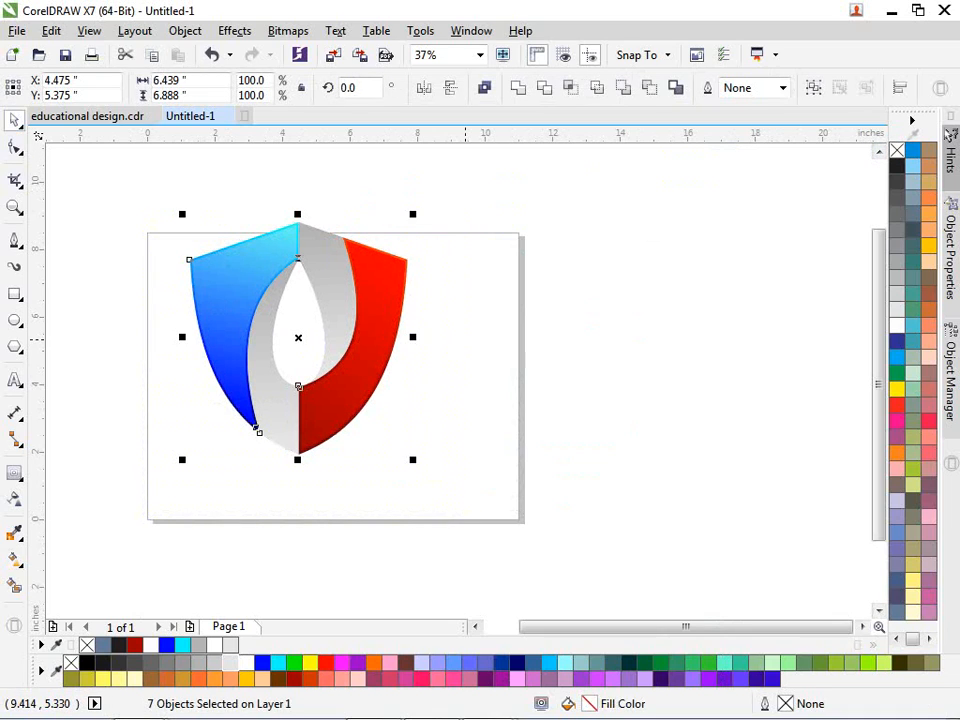
key("ctrl+g")
left_click(467, 339)
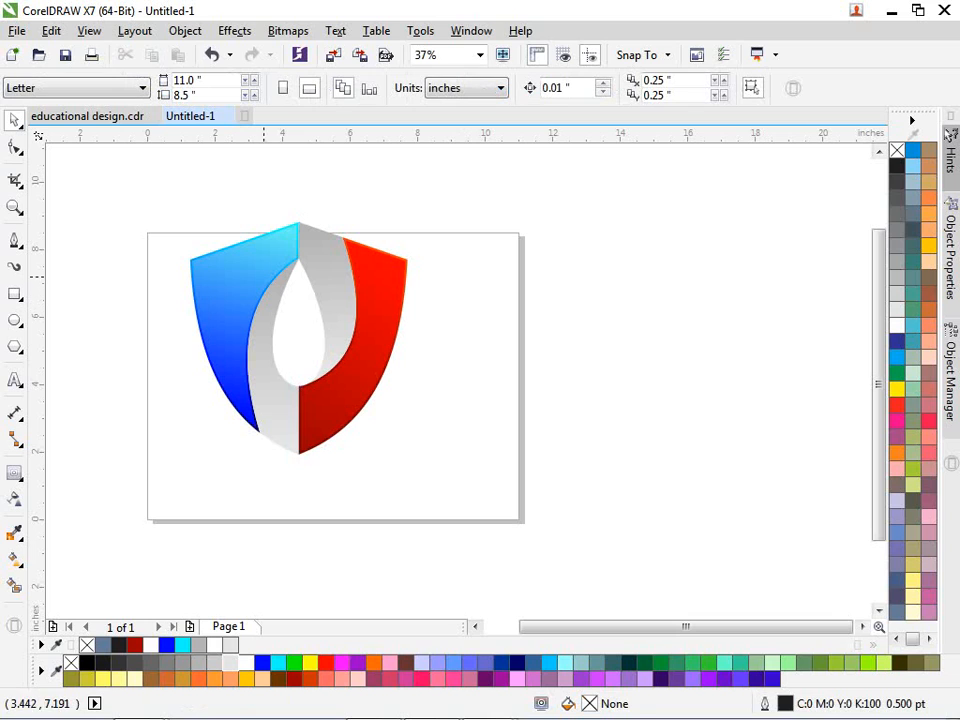
left_click(343, 261)
Step: Scale the grouped shield to about 70.7% and move it right on the page
left_click_drag(413, 214, 374, 249)
left_click_drag(322, 329, 449, 335)
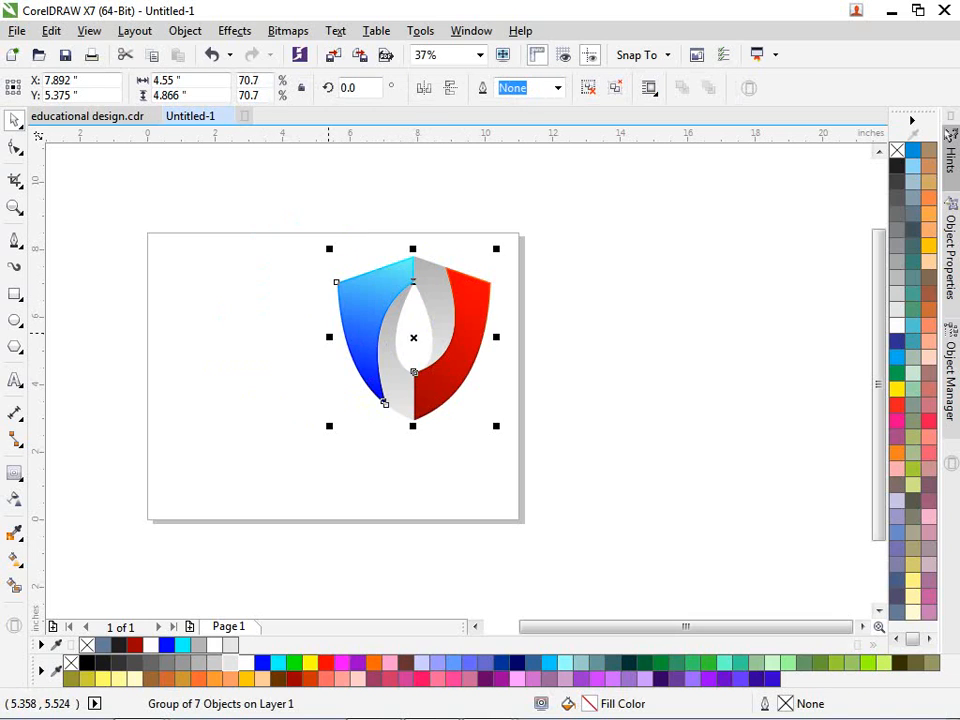
left_click(329, 325)
left_click(15, 380)
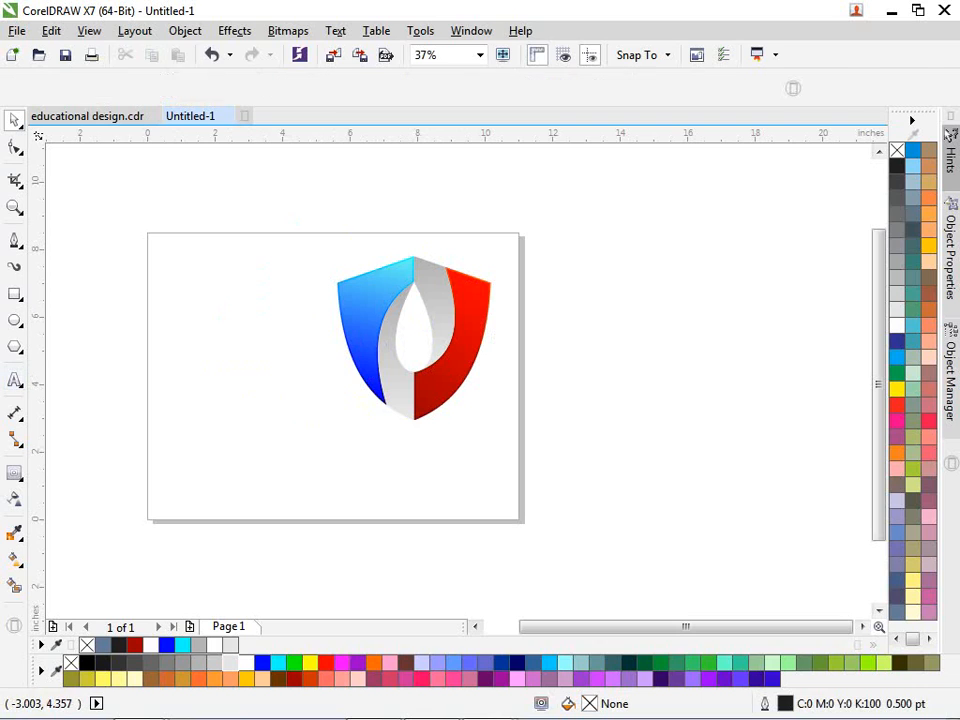
left_click(225, 462)
scroll(225, 462, "up", 2)
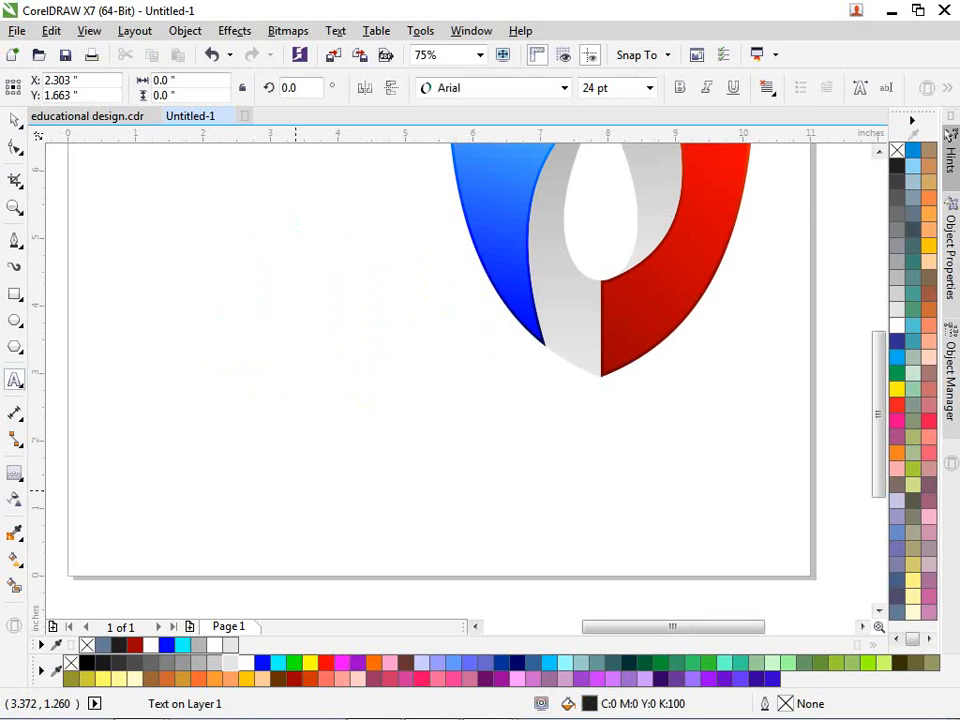
Step: Type 'IF YOU NEED CDR FILE CONTACT US' plus the phone number, fixing the typos
type("If")
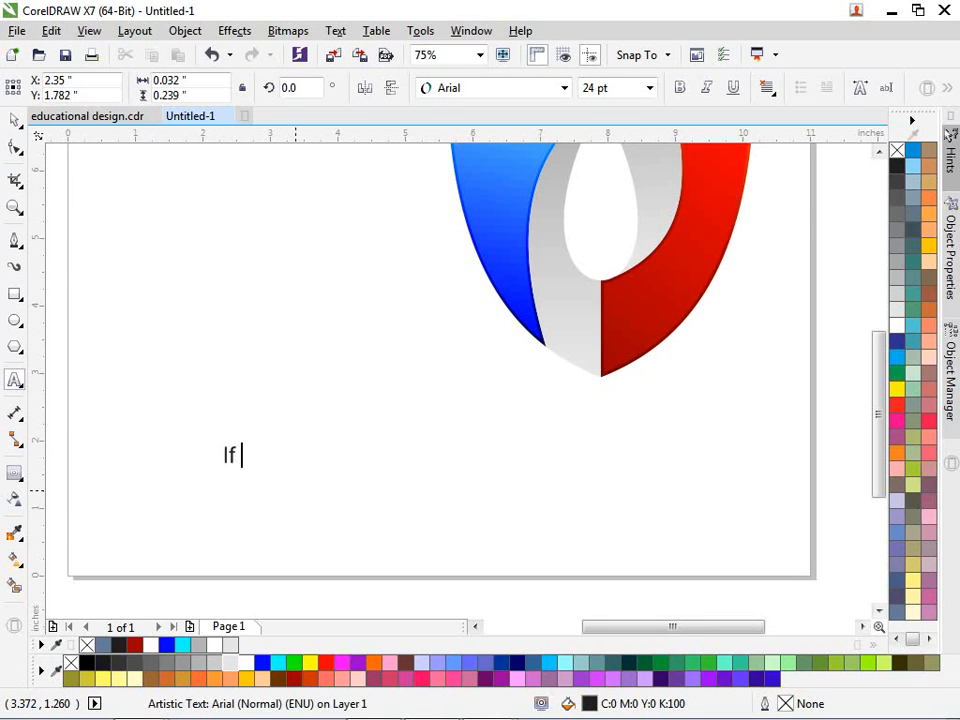
key("ctrl+a")
key("Delete")
type("IF YOU ")
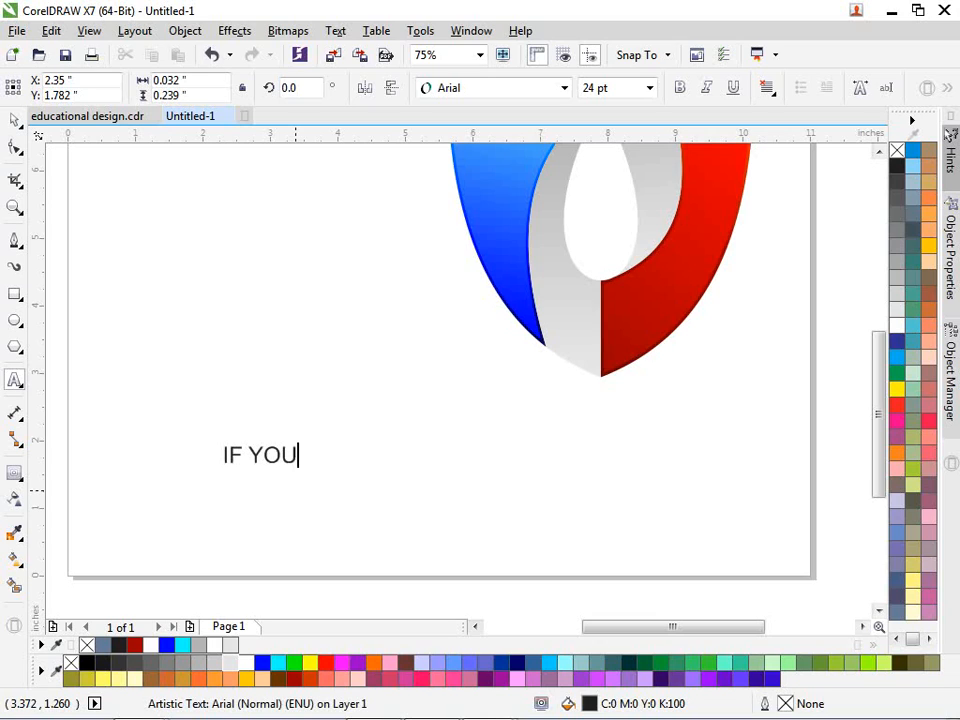
type("NEED C")
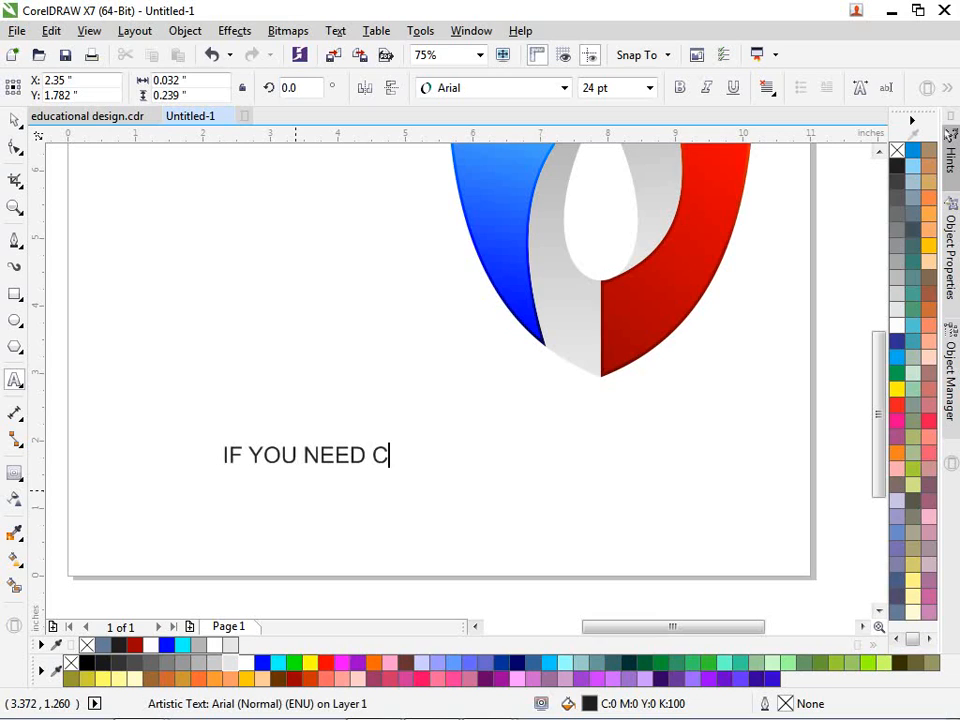
type("DR FI")
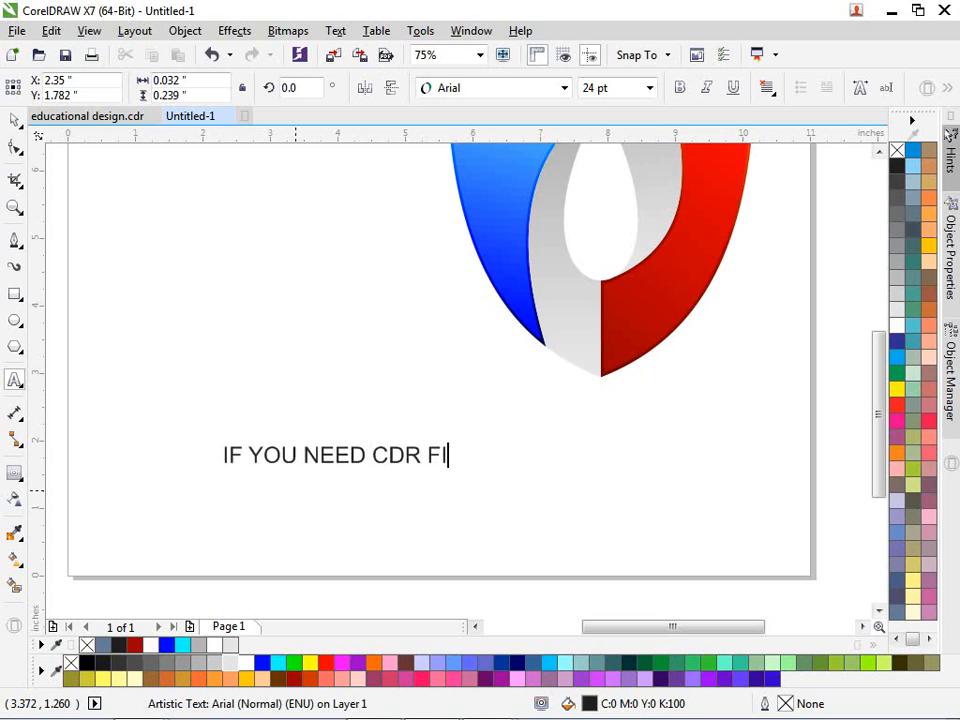
type("LE CONTACR")
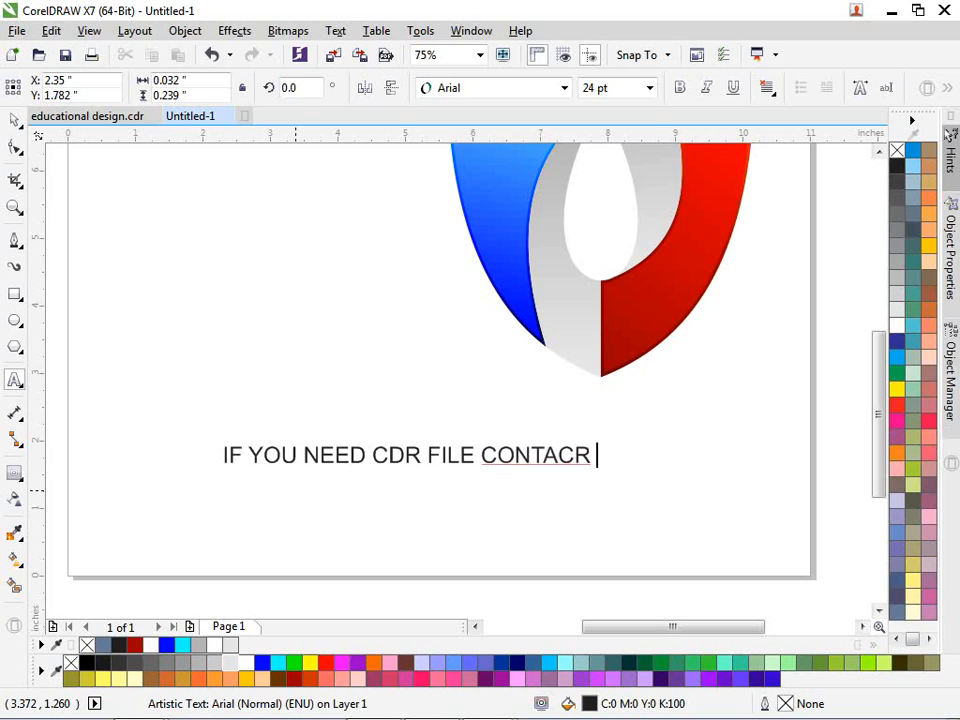
key("BackSpace")
key("BackSpace")
type("T US")
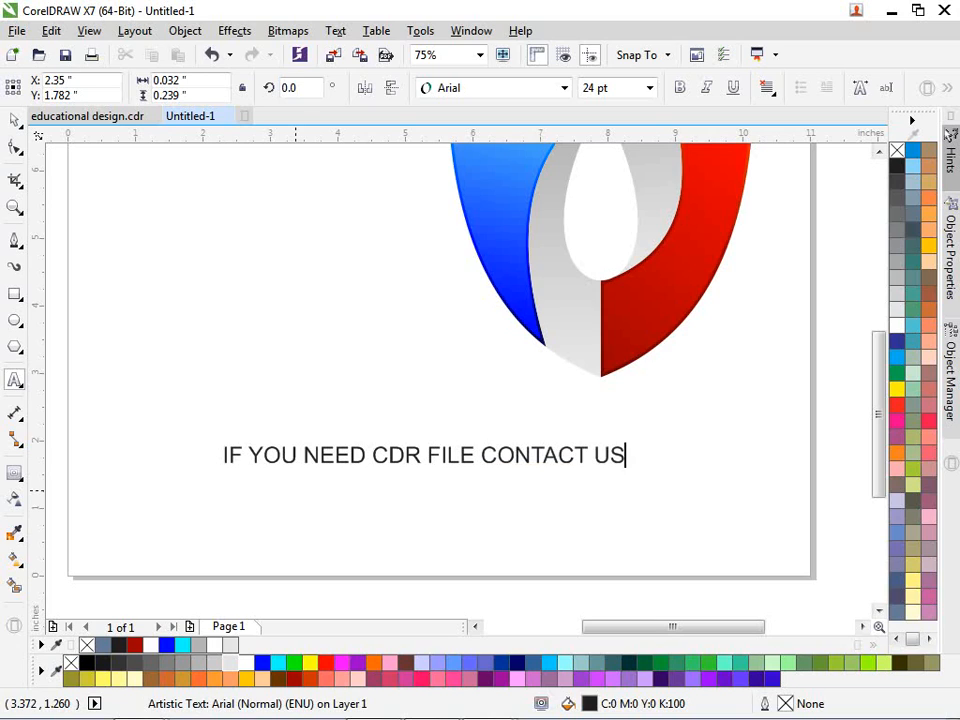
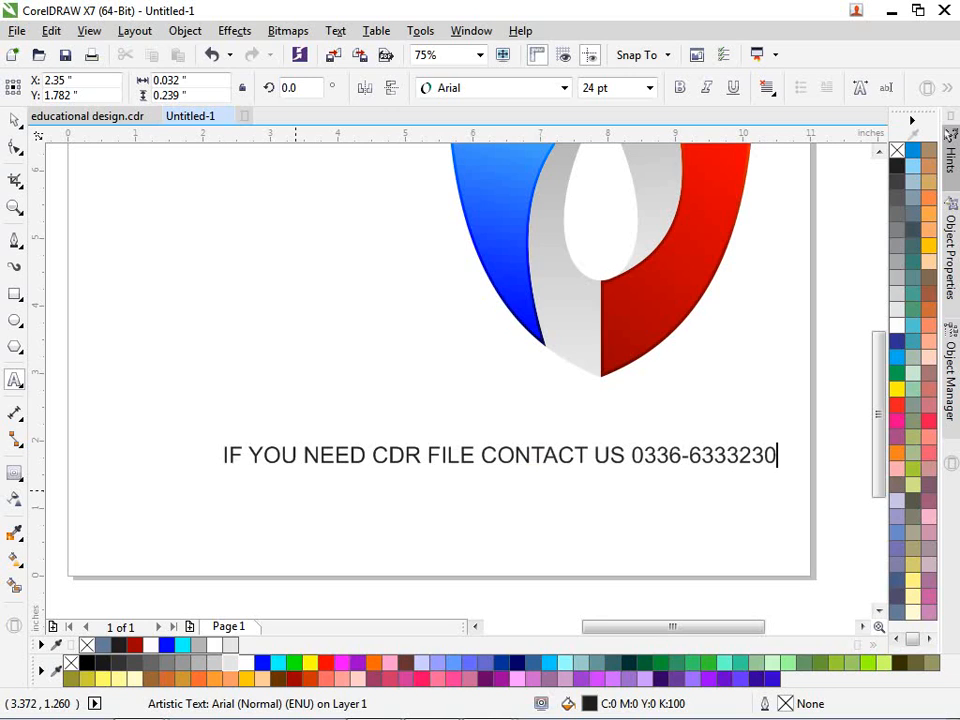
key("ctrl+space")
scroll(330, 469, "down", 1)
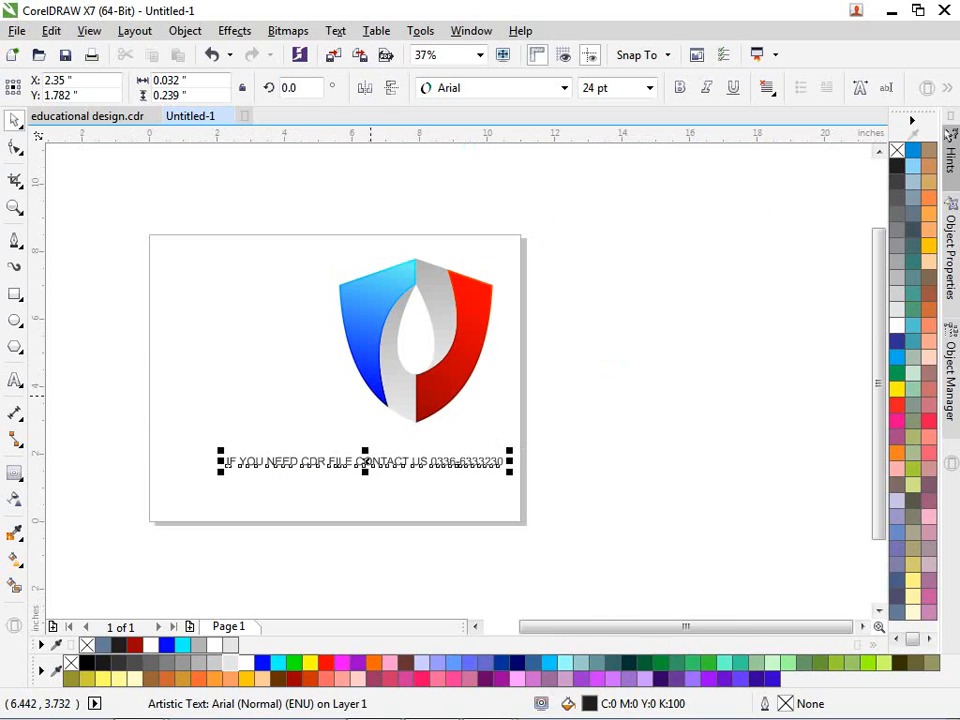
Step: Select the shield and contact text together and move them to the page centre
left_click(386, 400, "shift")
left_click(199, 208)
left_click_drag(199, 208, 605, 493)
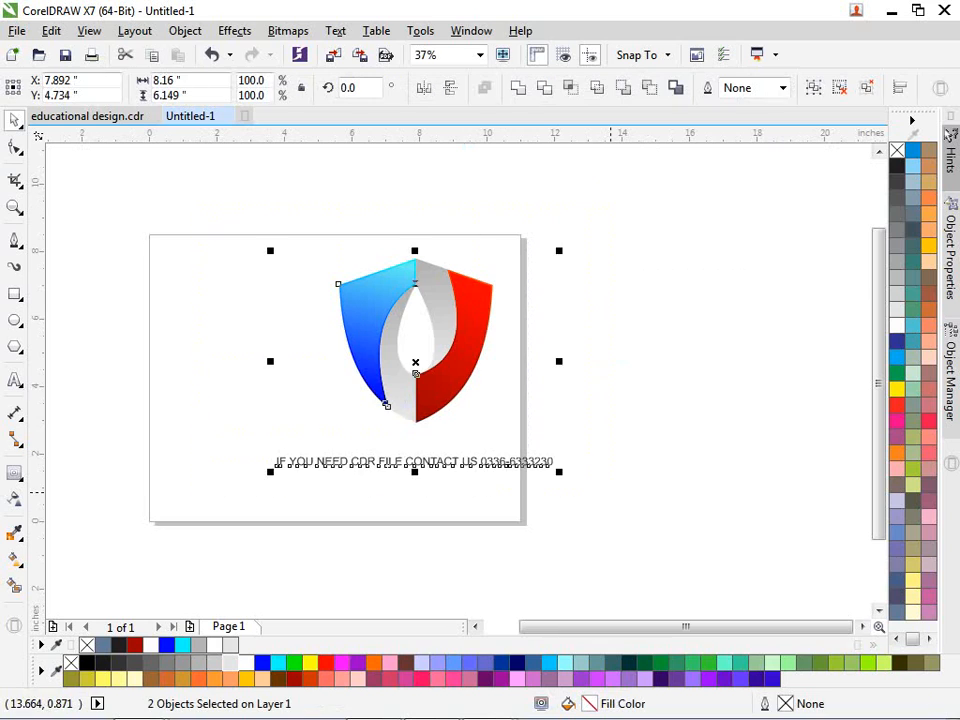
left_click_drag(450, 393, 362, 394)
left_click(487, 413)
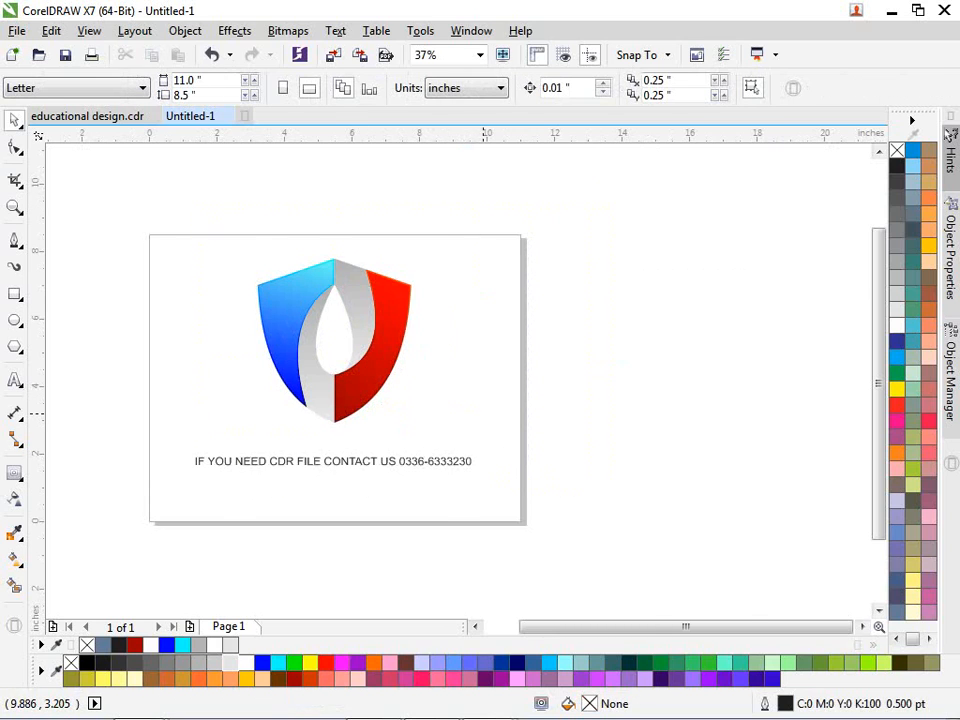
Step: Fit the artwork in view and preview the finished emblem full screen
key("F4")
key("F9")
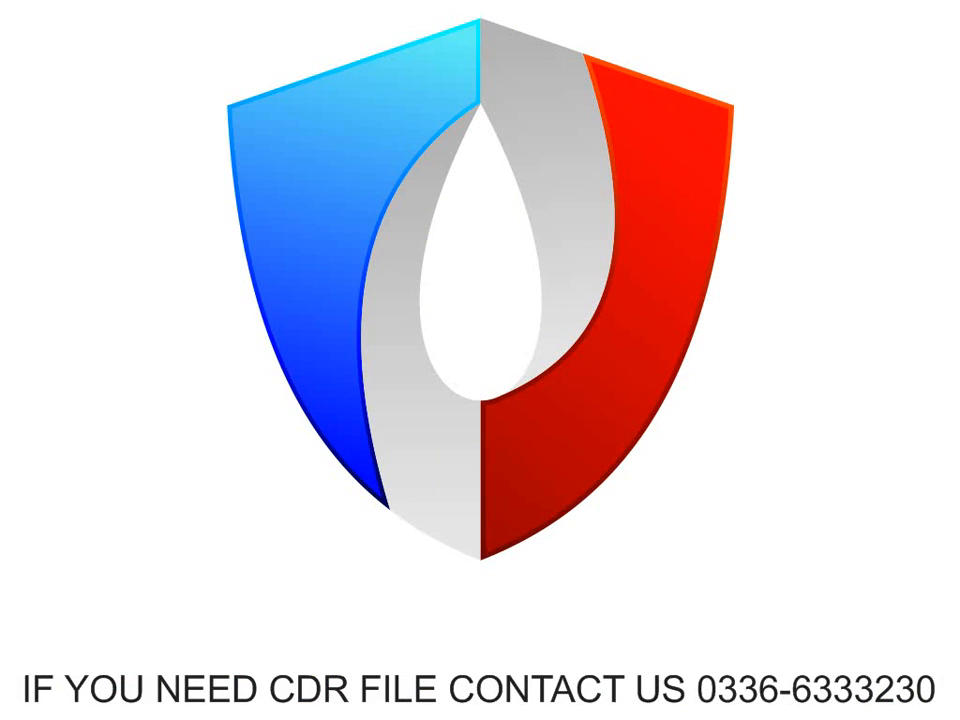
key("Escape")
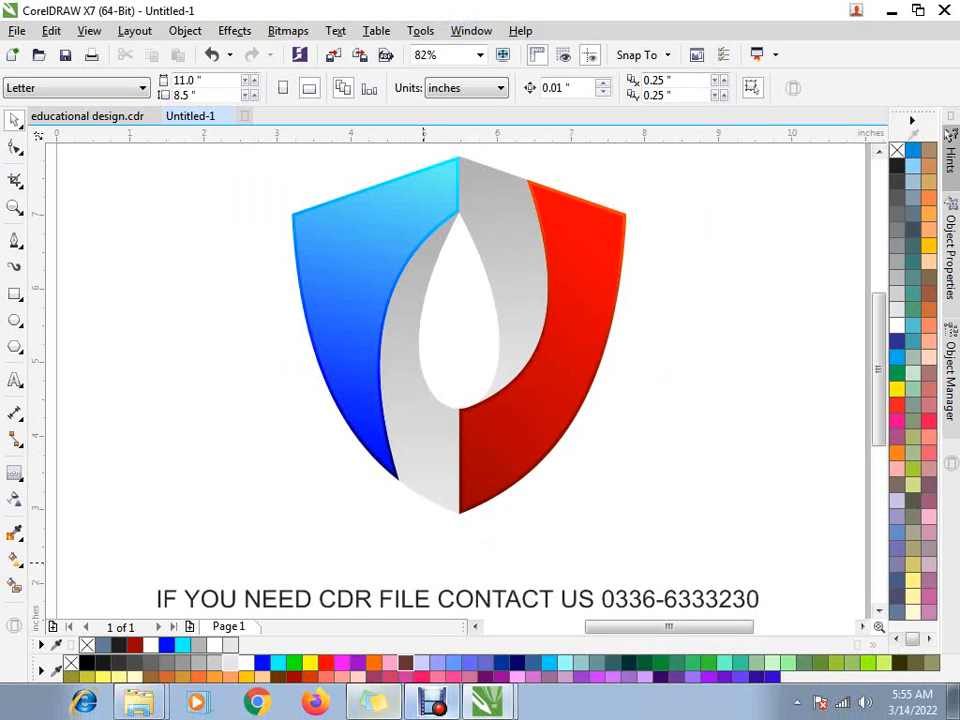